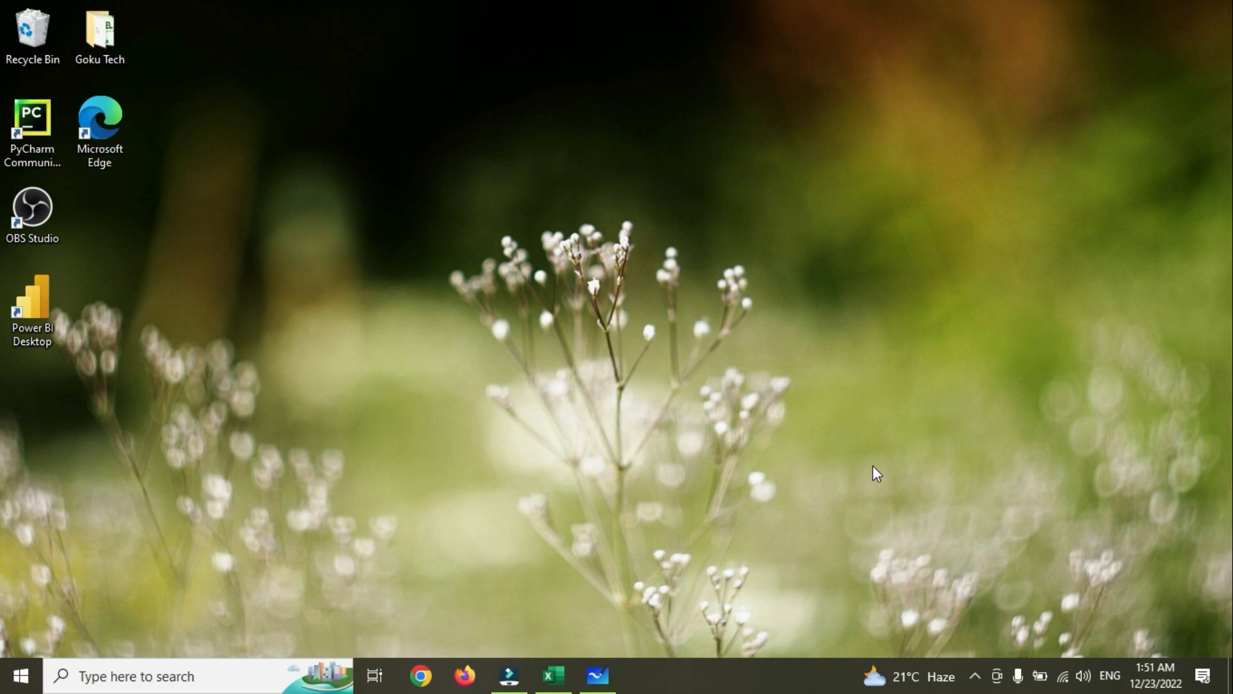
Switch to Microsoft Whiteboard and place an empty text box on the untitled board
click(606, 672)
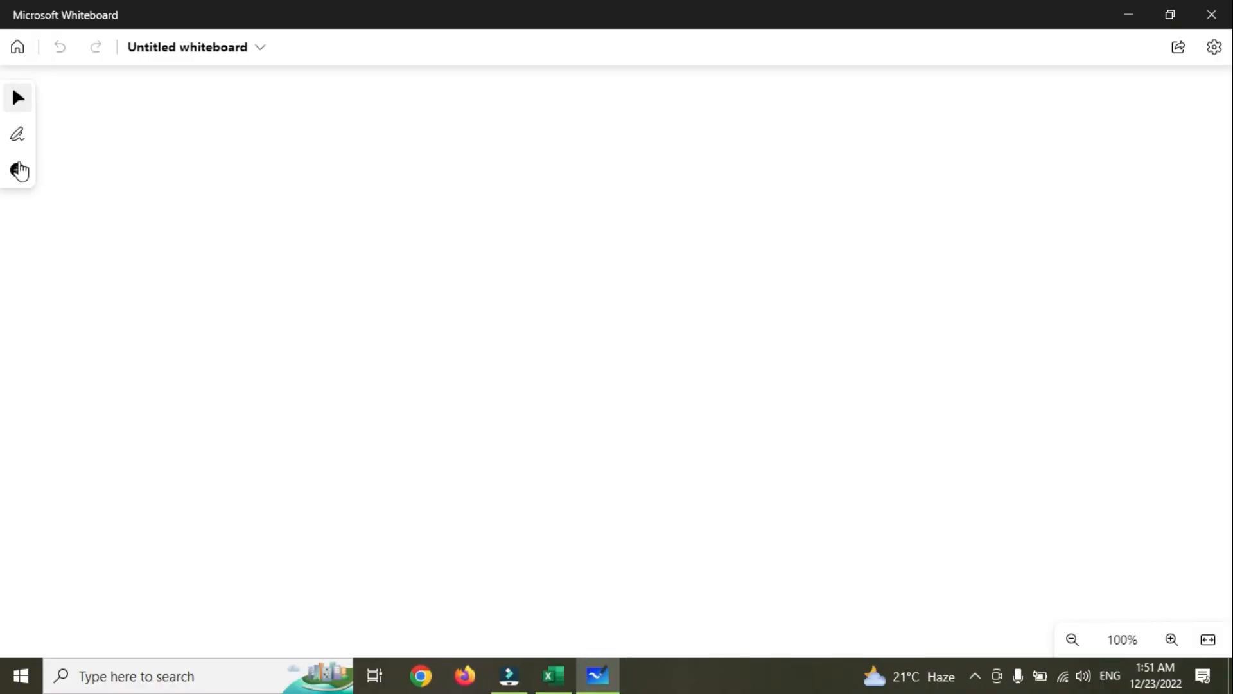
click(17, 170)
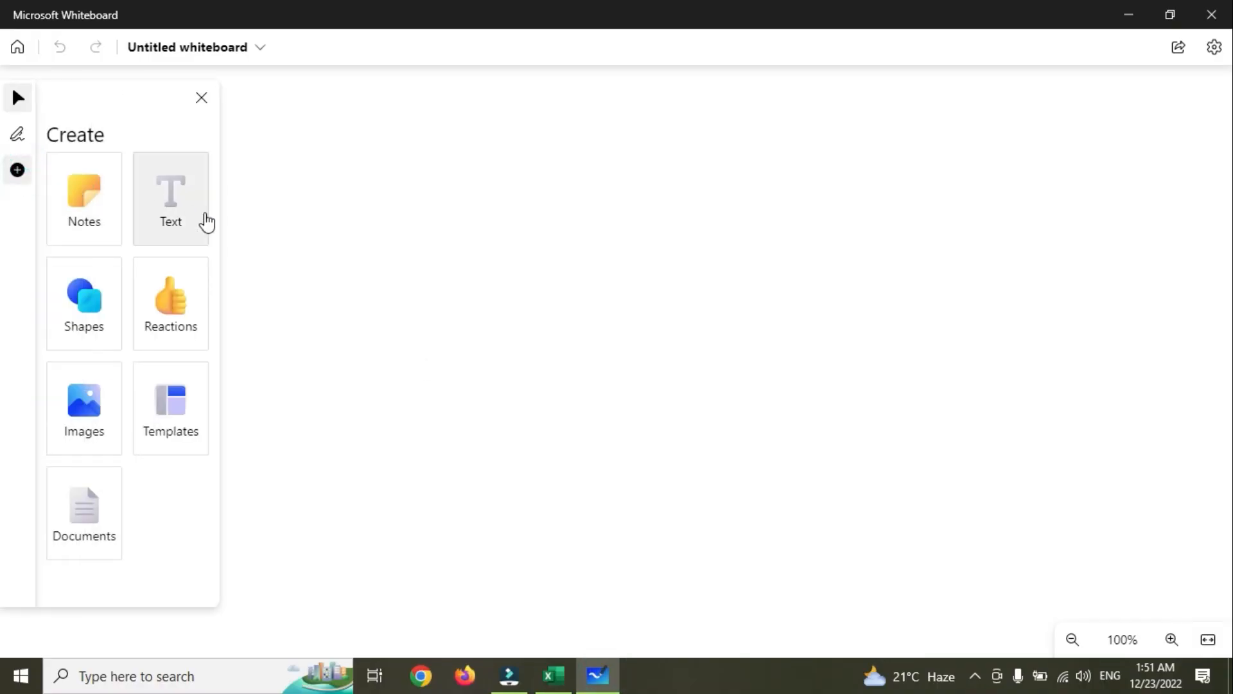
click(181, 207)
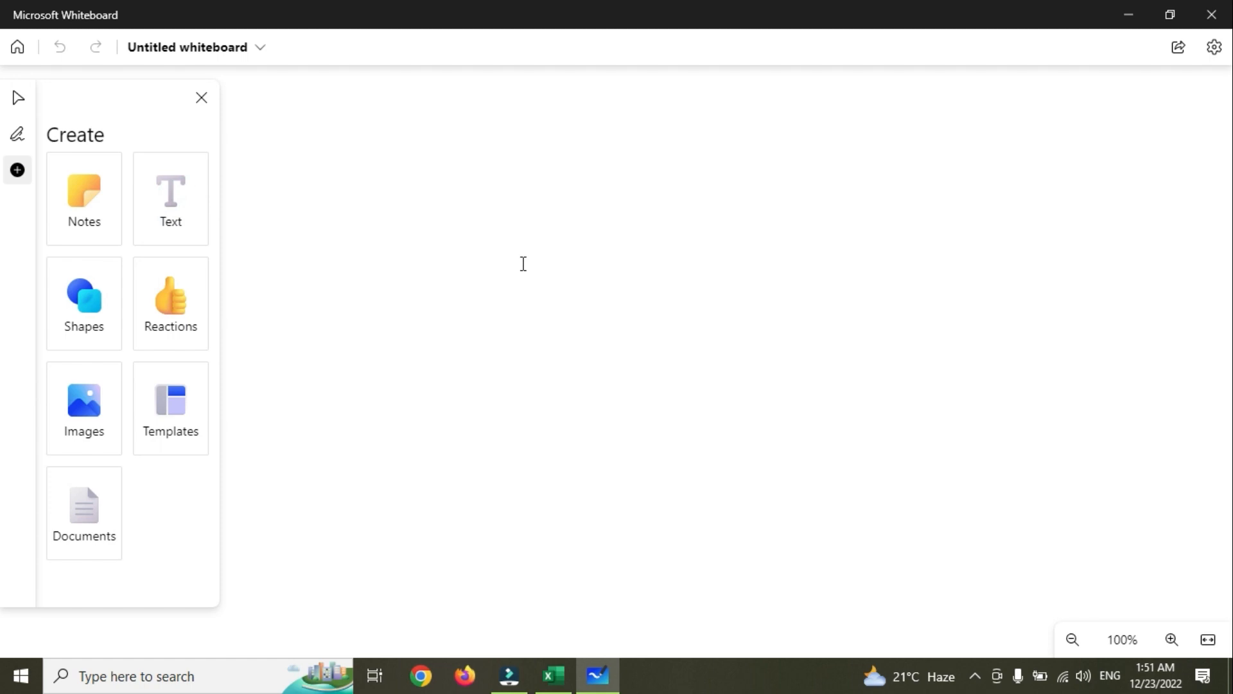
click(206, 208)
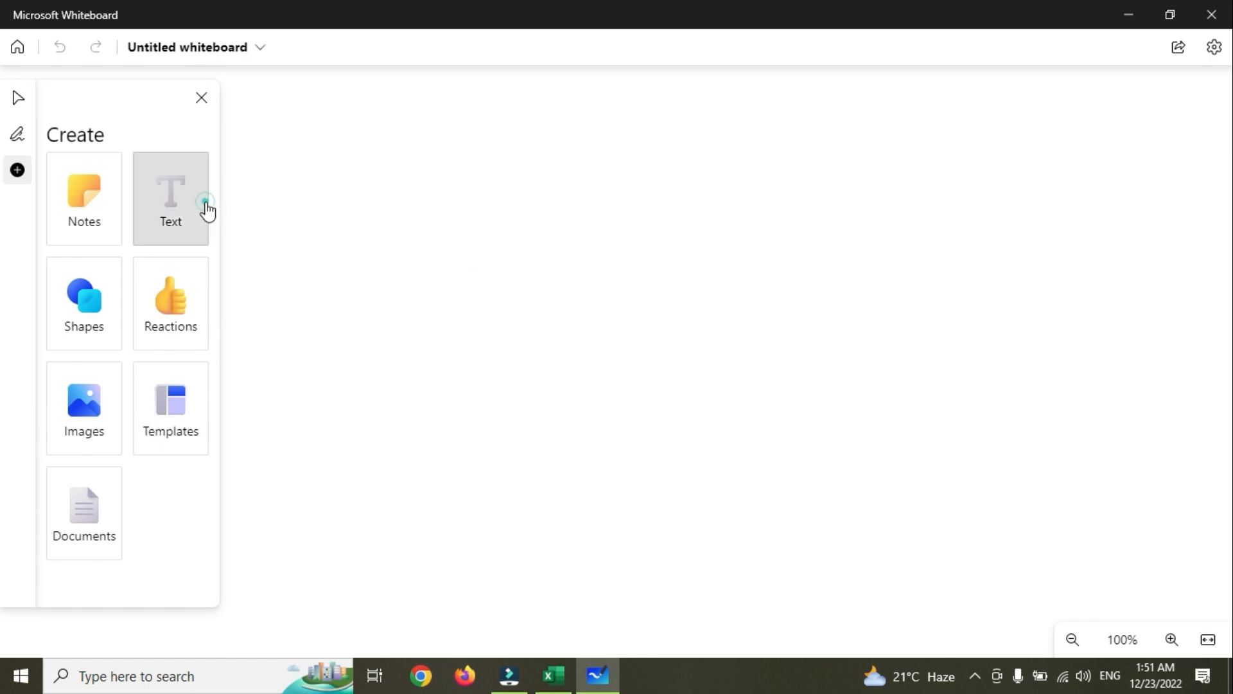
click(365, 225)
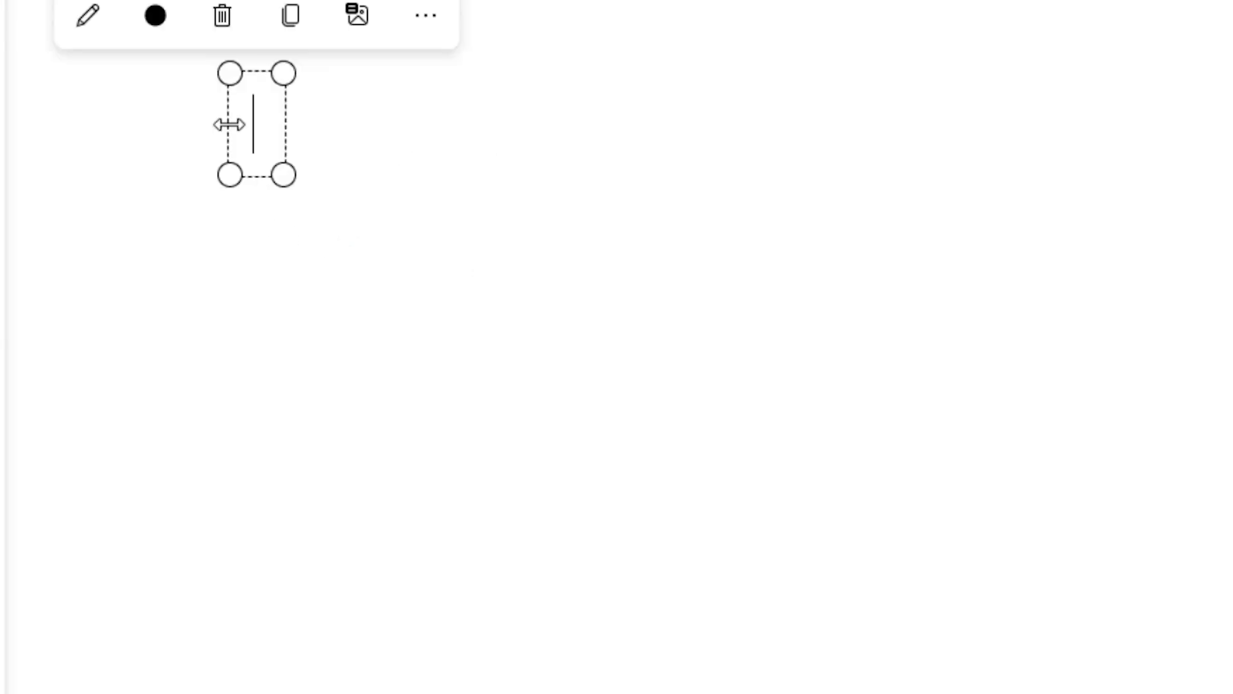
Enter the schedule lines "1 Monday - Python videos" and "2 Wednesday - power BI" in the text box
text(1)
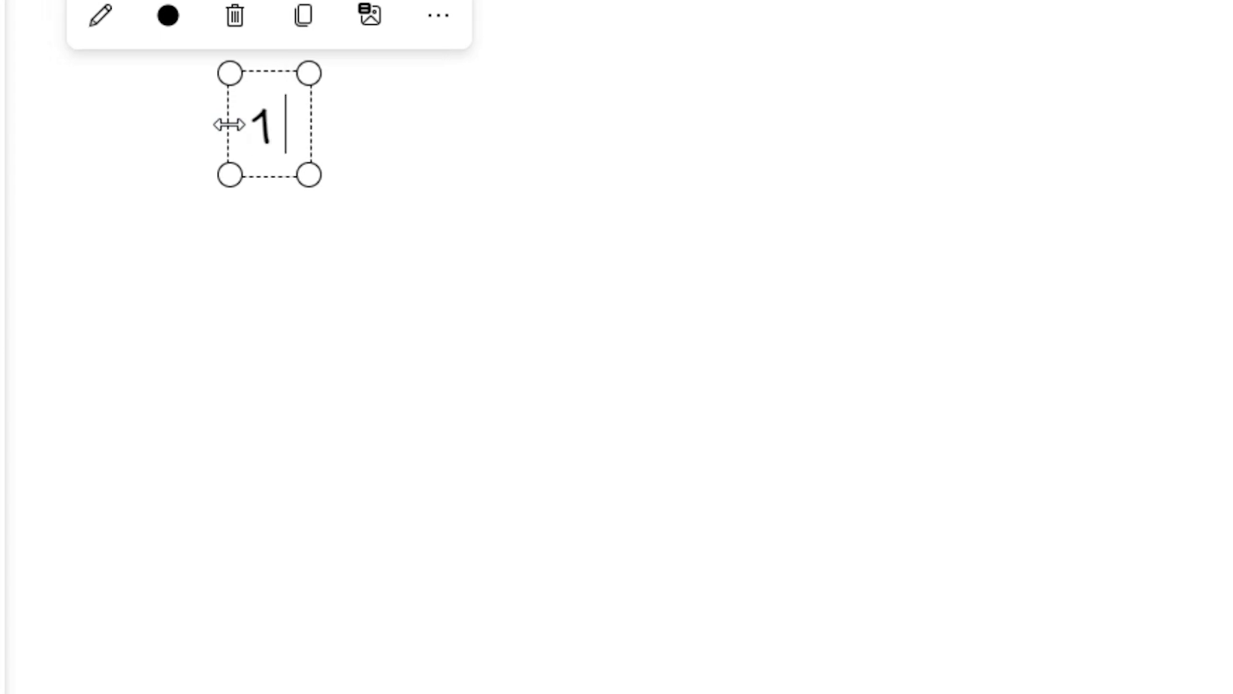
text( Monday )
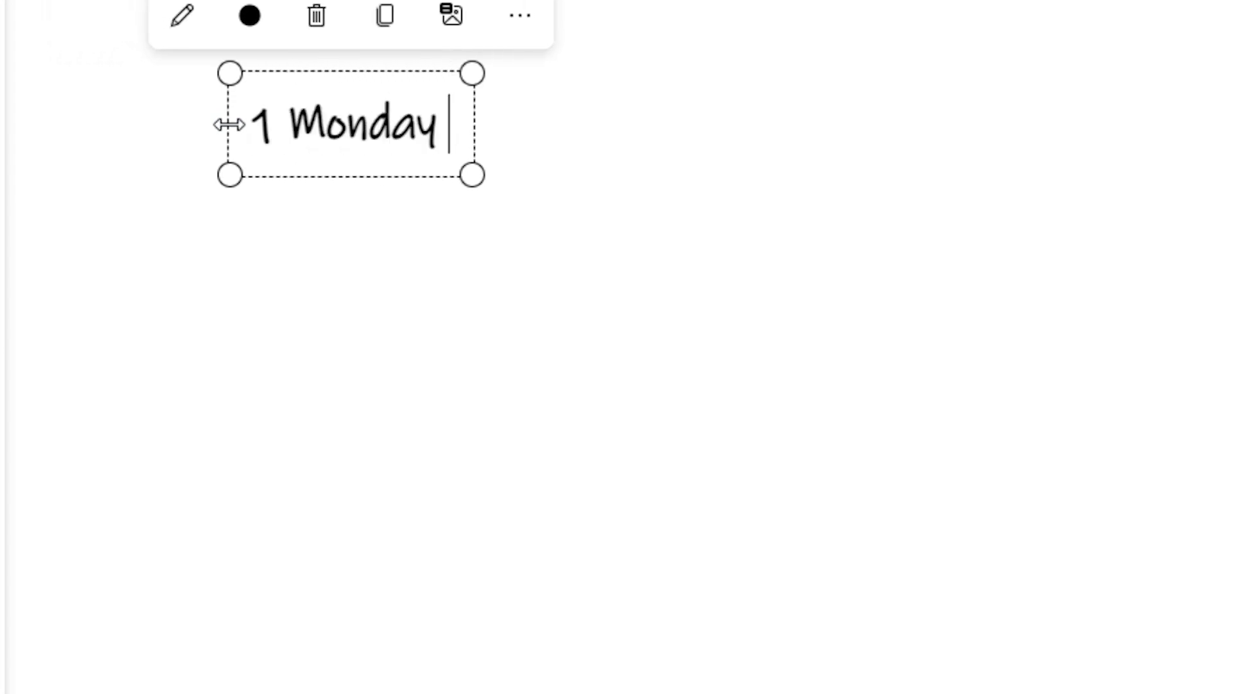
text(- P)
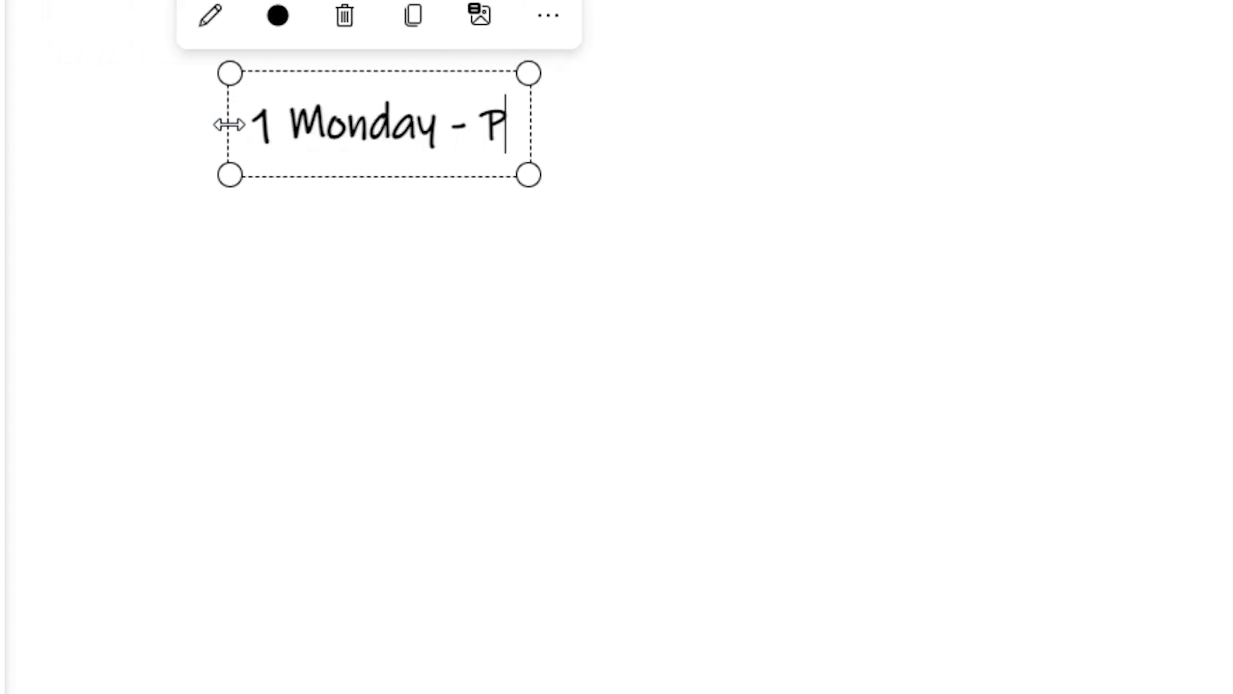
text(ython videos)
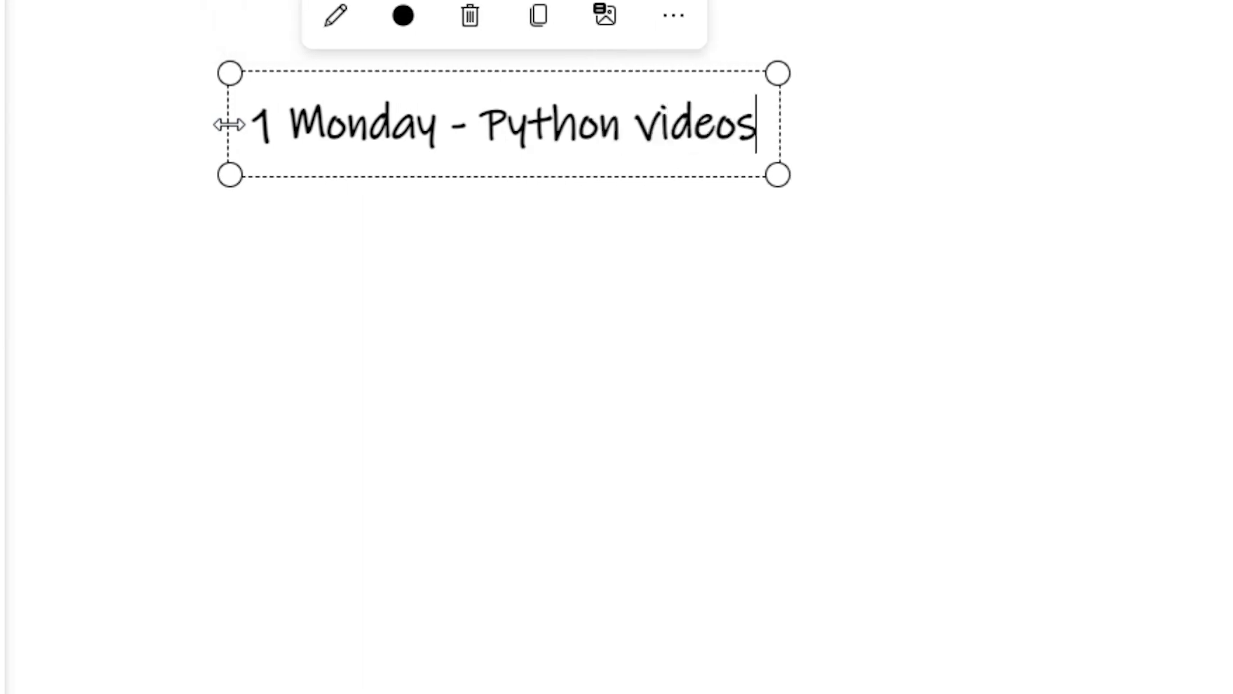
key(Return)
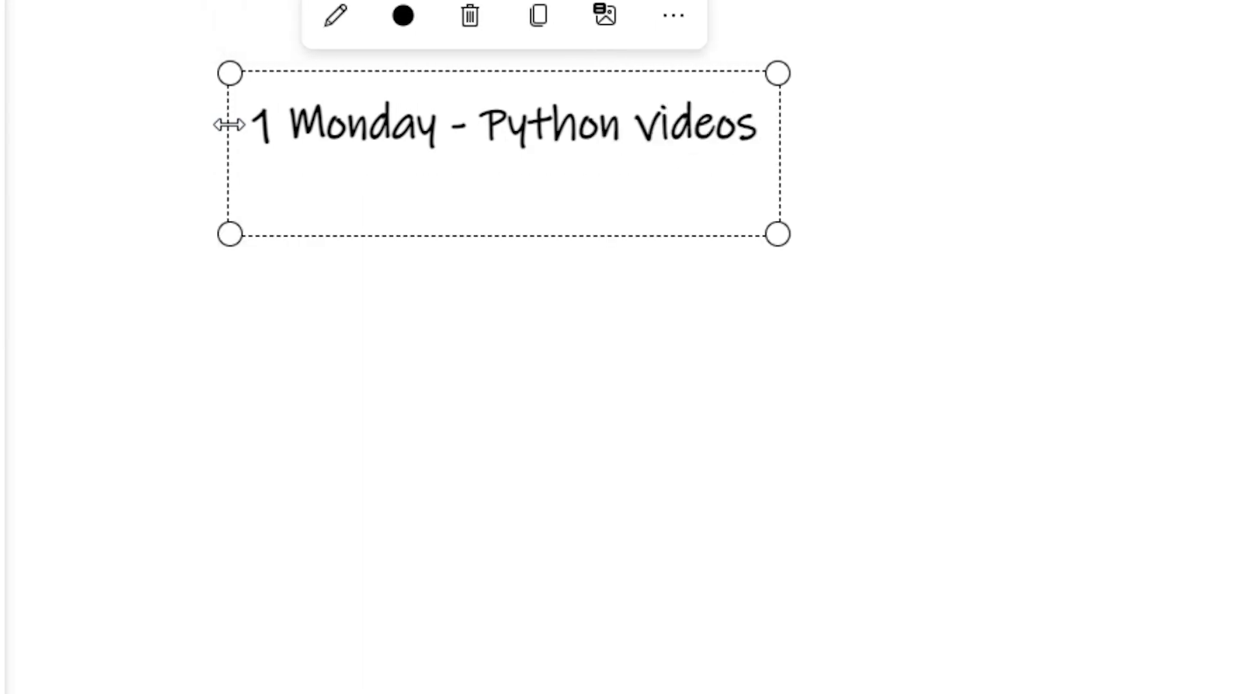
text(2 We)
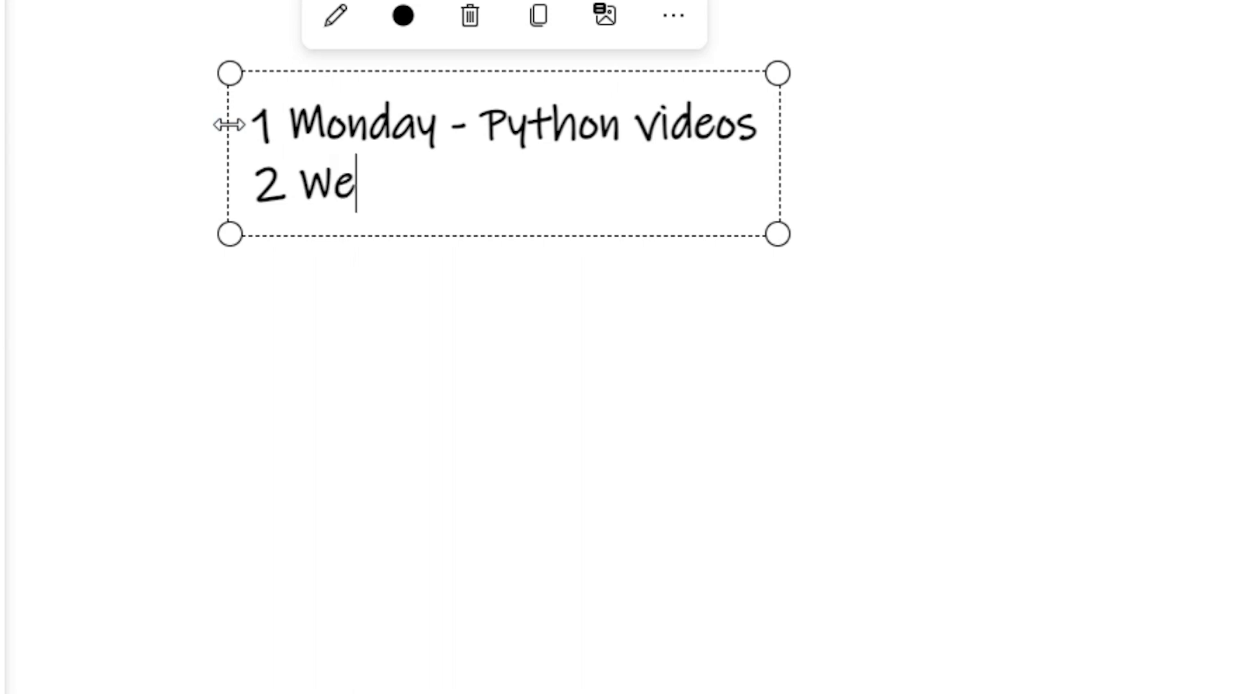
text(dnesda)
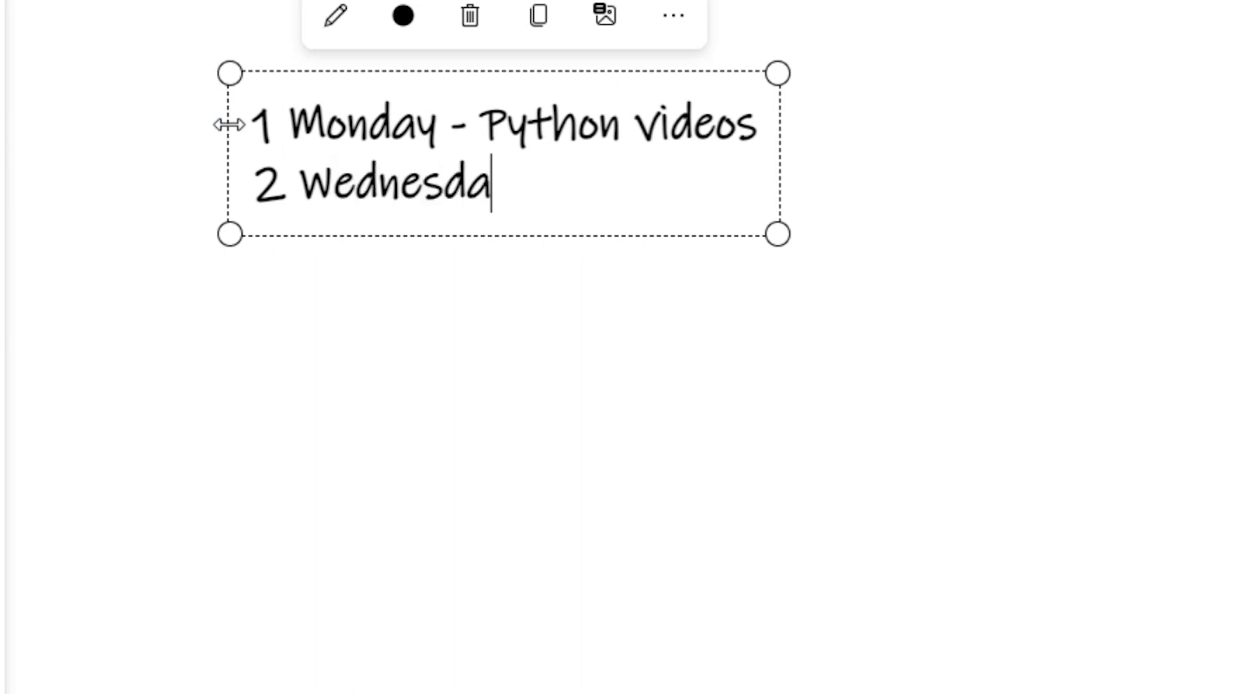
text(y - power BI)
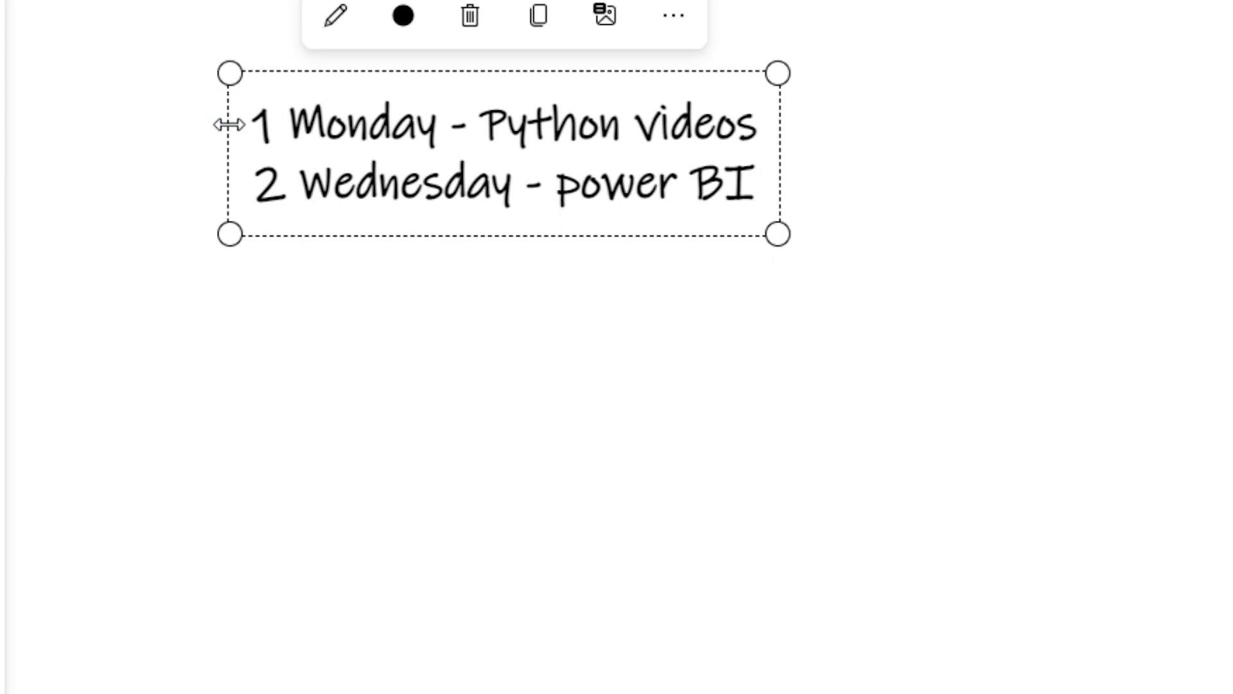
Add the schedule lines "3 Friday Excel" and "4 Sunday Sql" below the Wednesday line
key(Return)
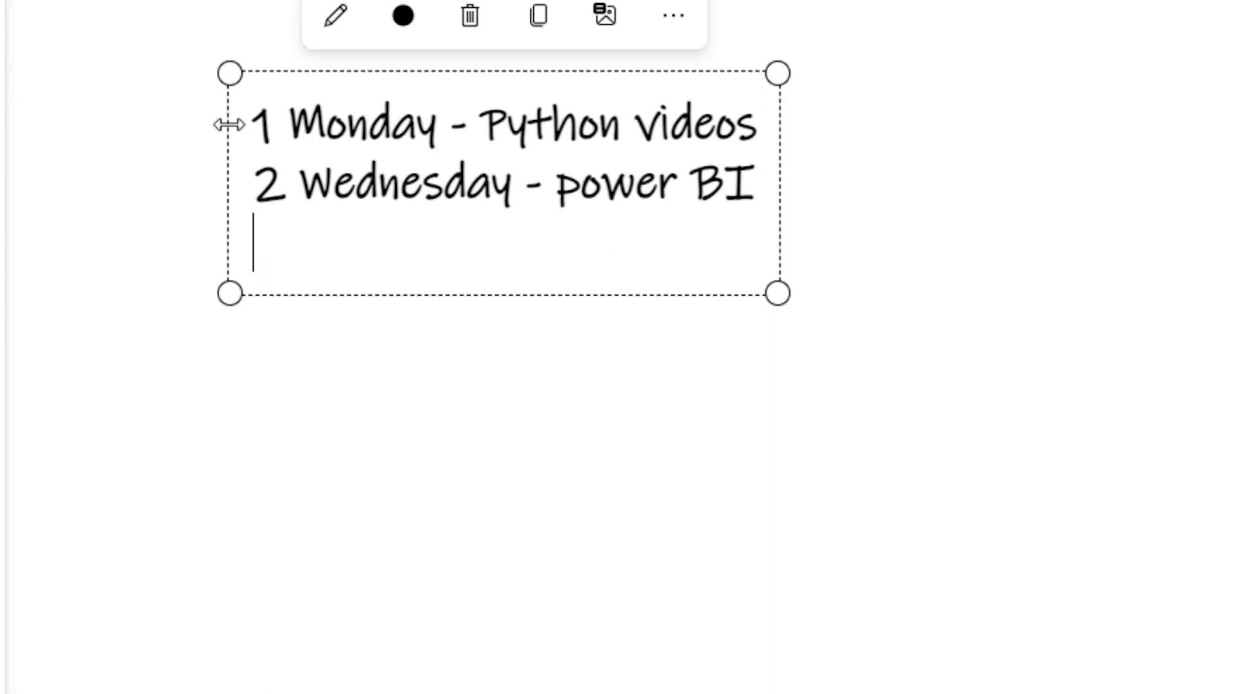
text(3 Fro)
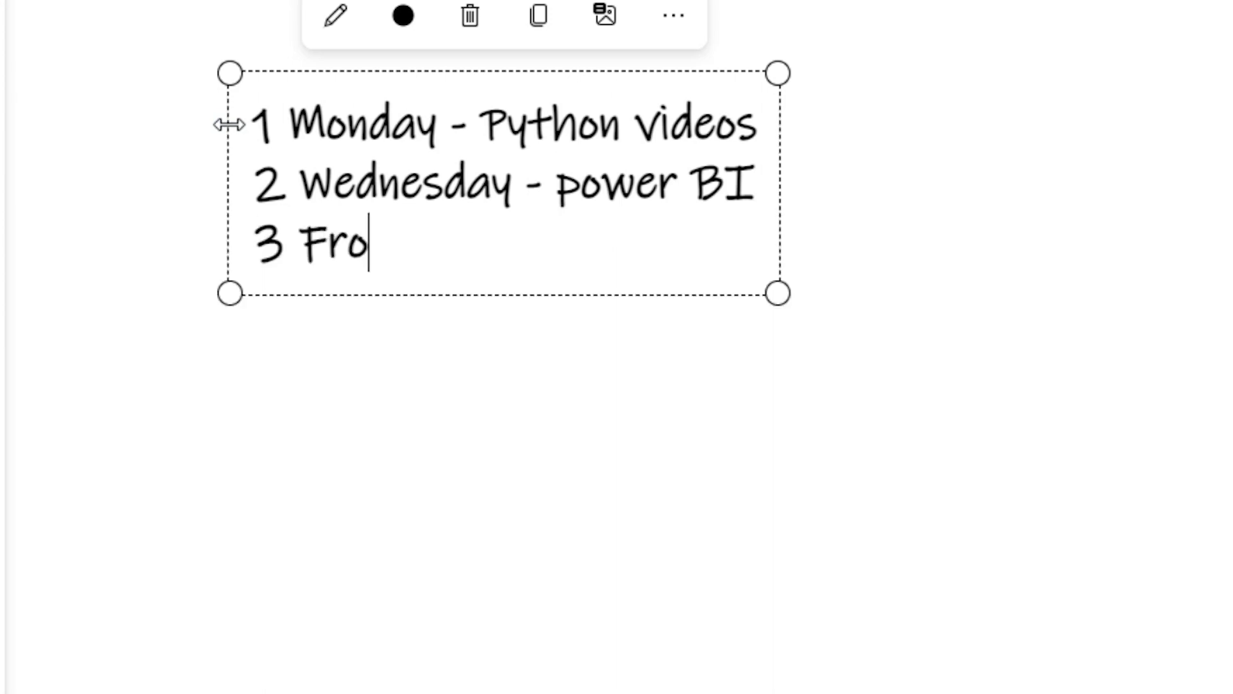
key(BackSpace)
text(iday Exce)
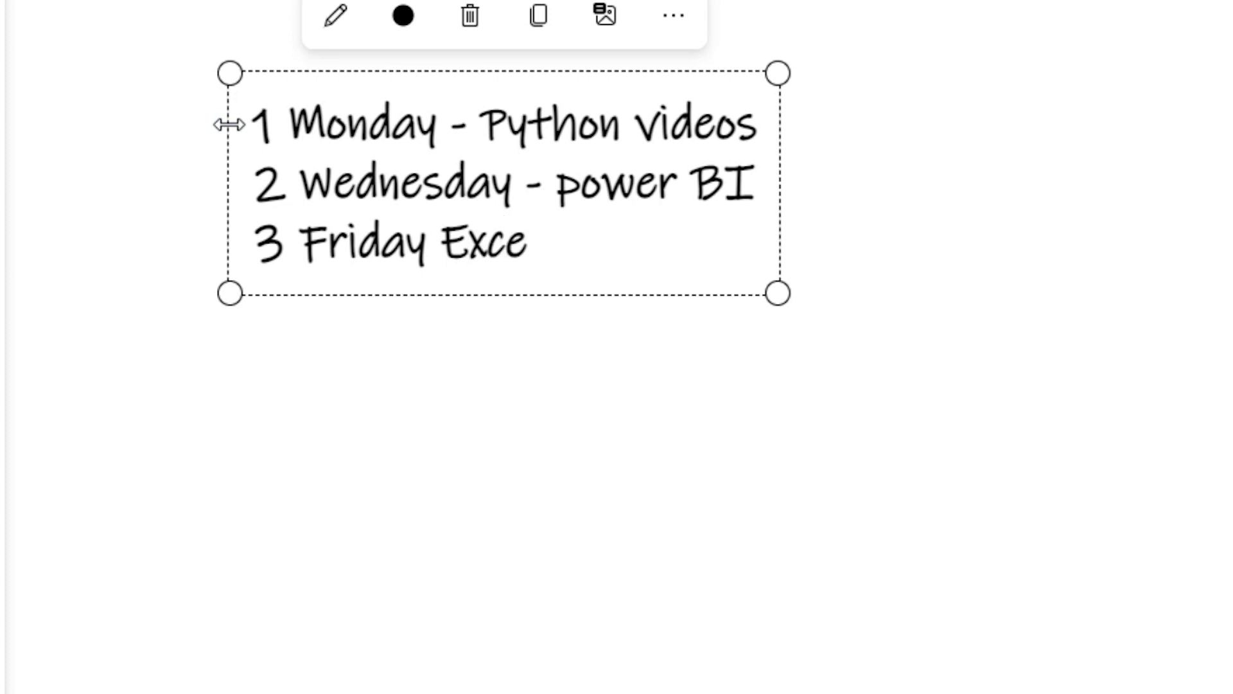
key(Return)
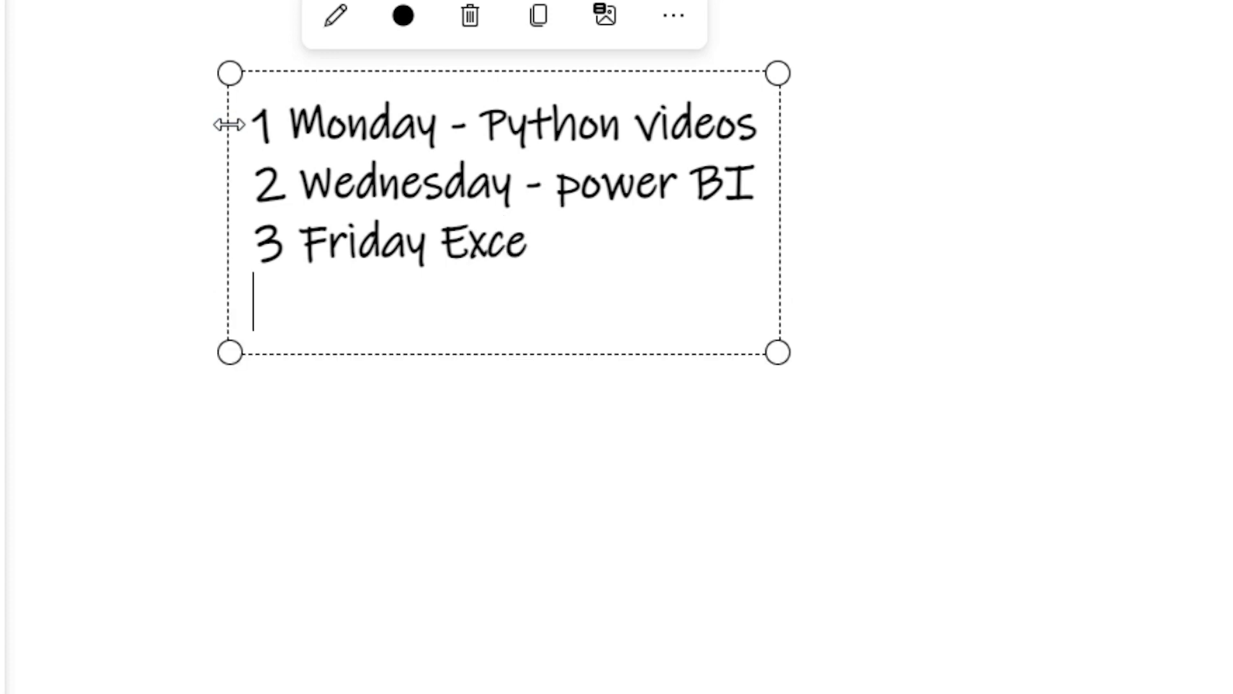
key(BackSpace)
text(l)
key(Return)
text(4 Su)
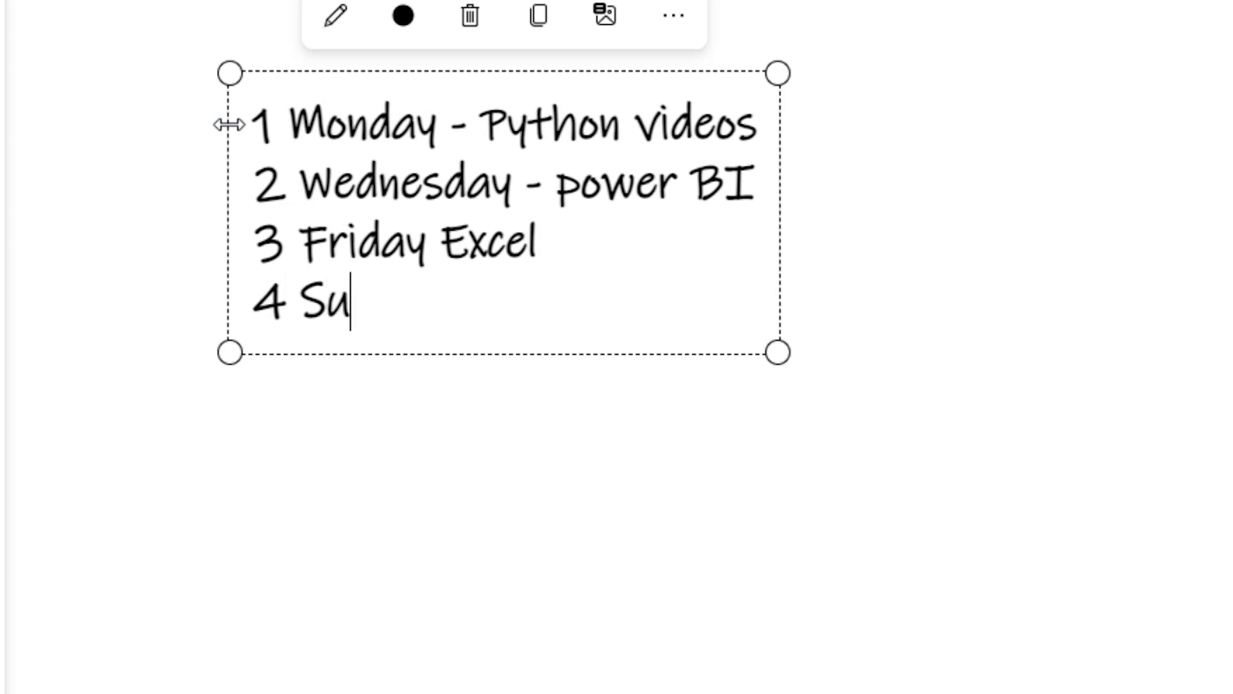
text(nday S)
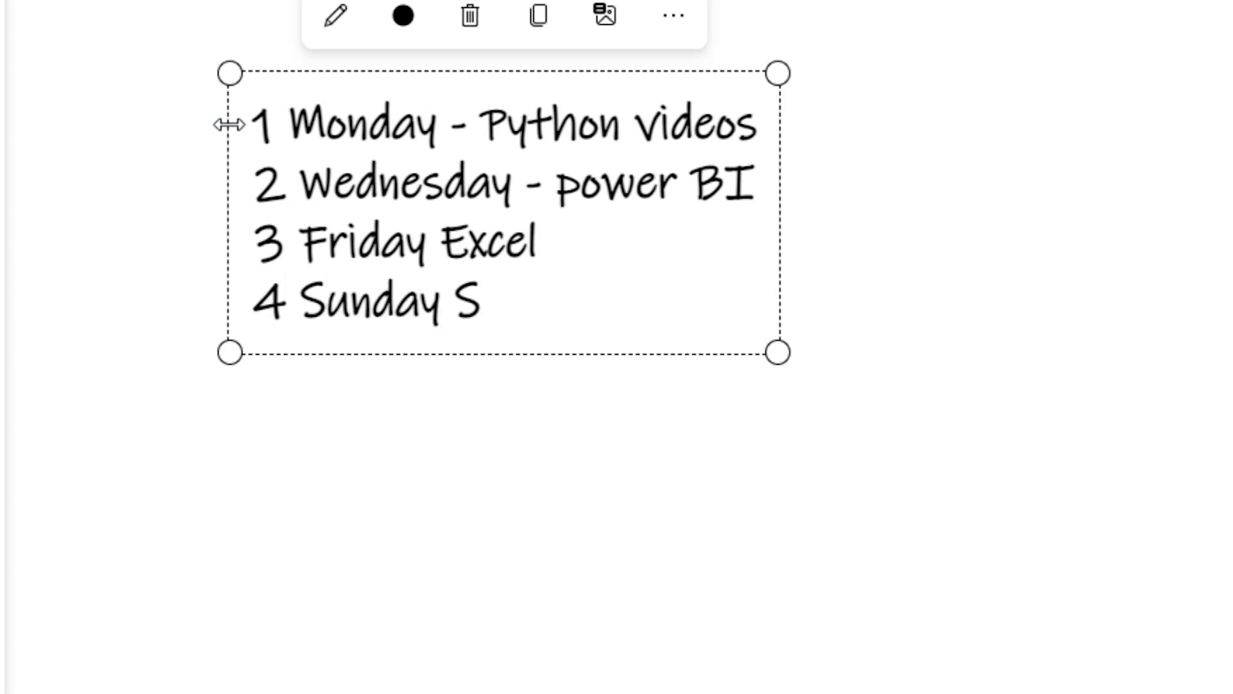
text(ql)
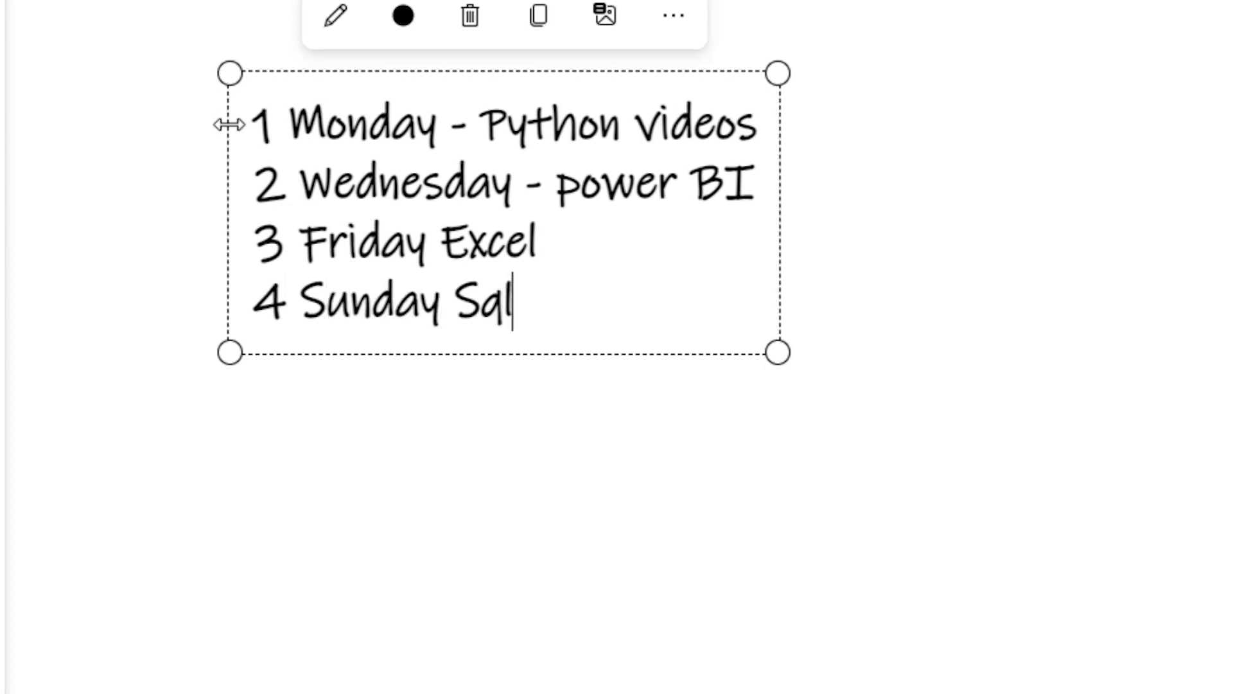
Replace the schedule with a new text box containing the heading "Excel - 3rd Day"
click(752, 227)
click(236, 165)
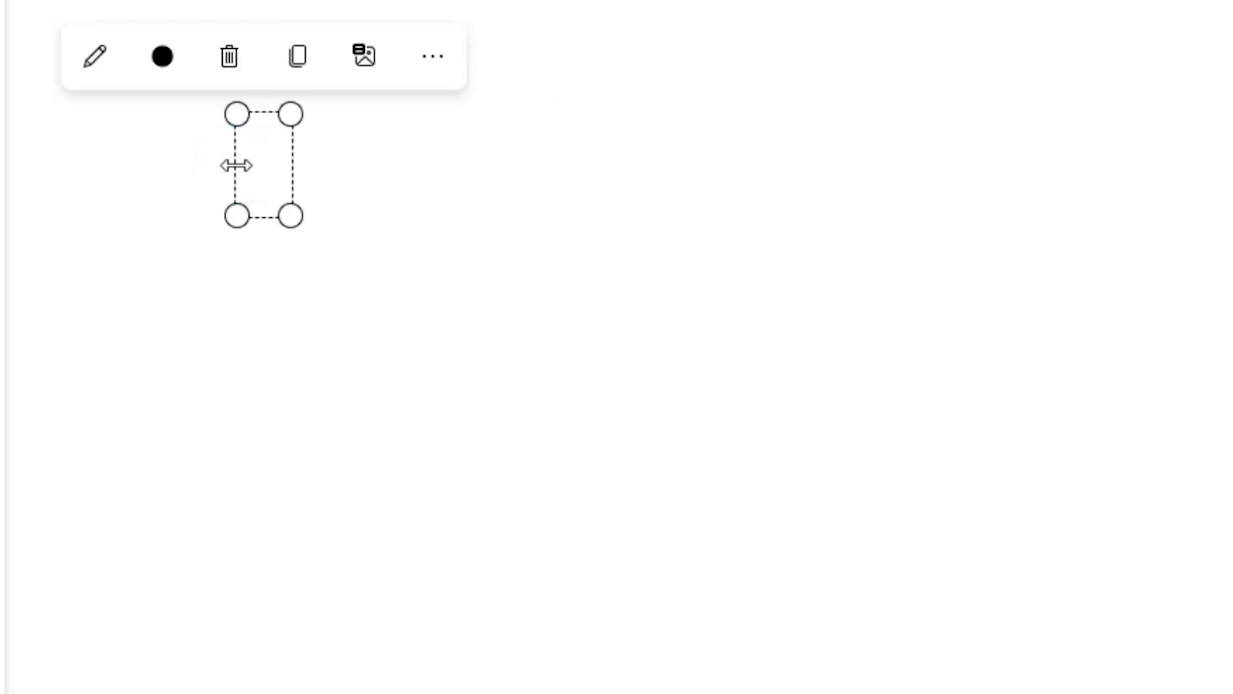
text(Excel)
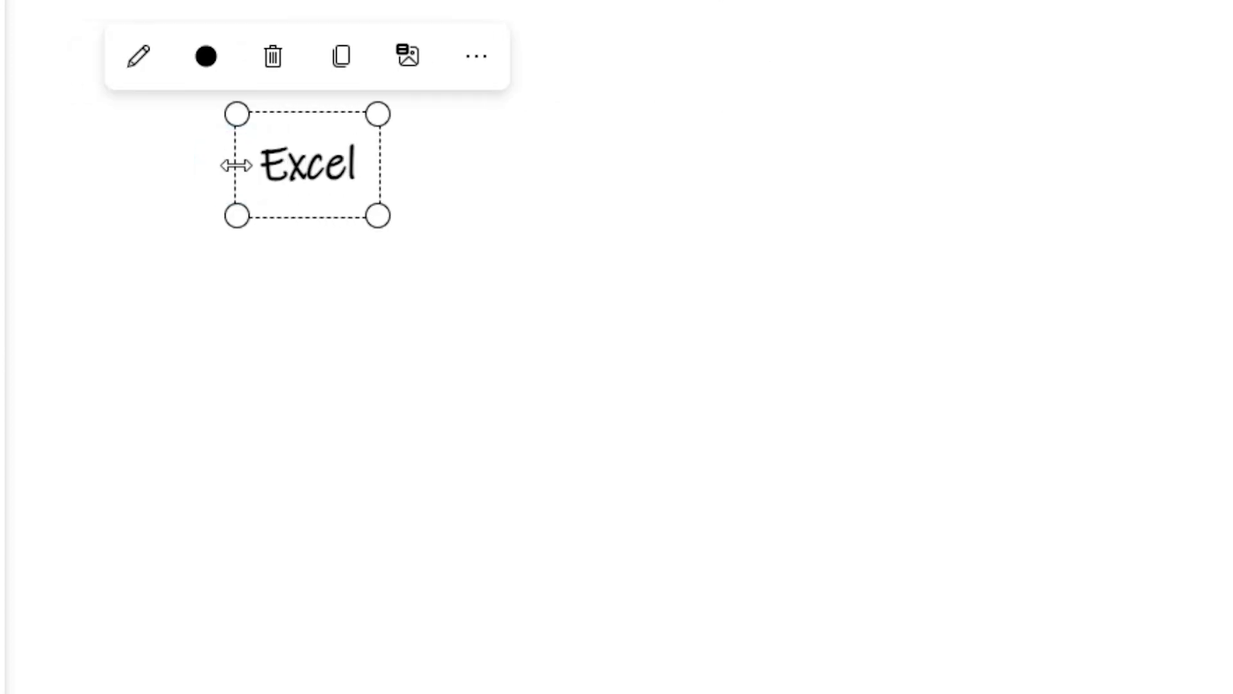
text( - )
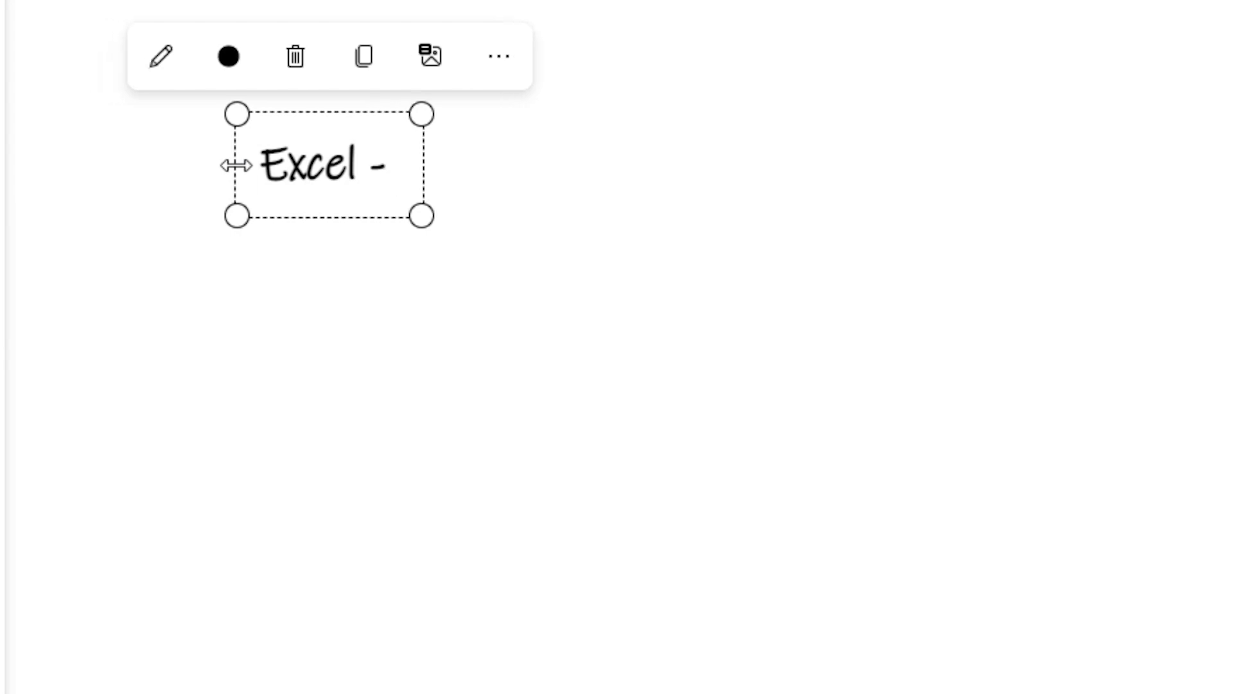
text(3rd Da)
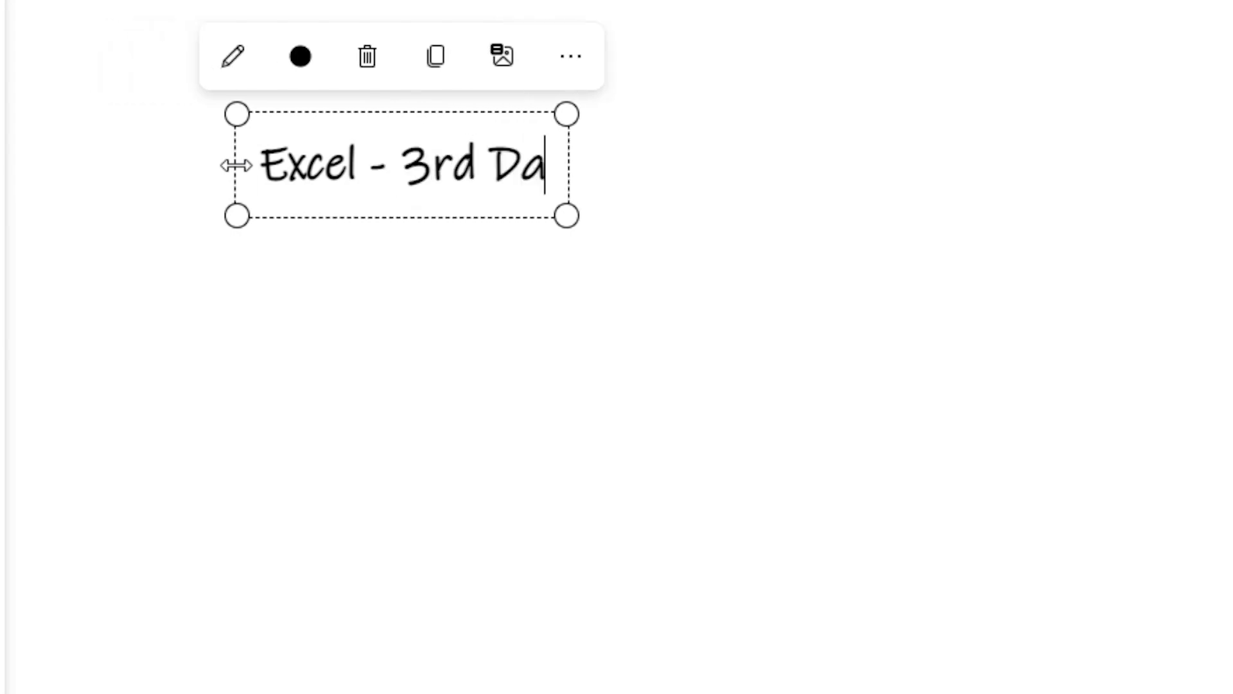
text(y)
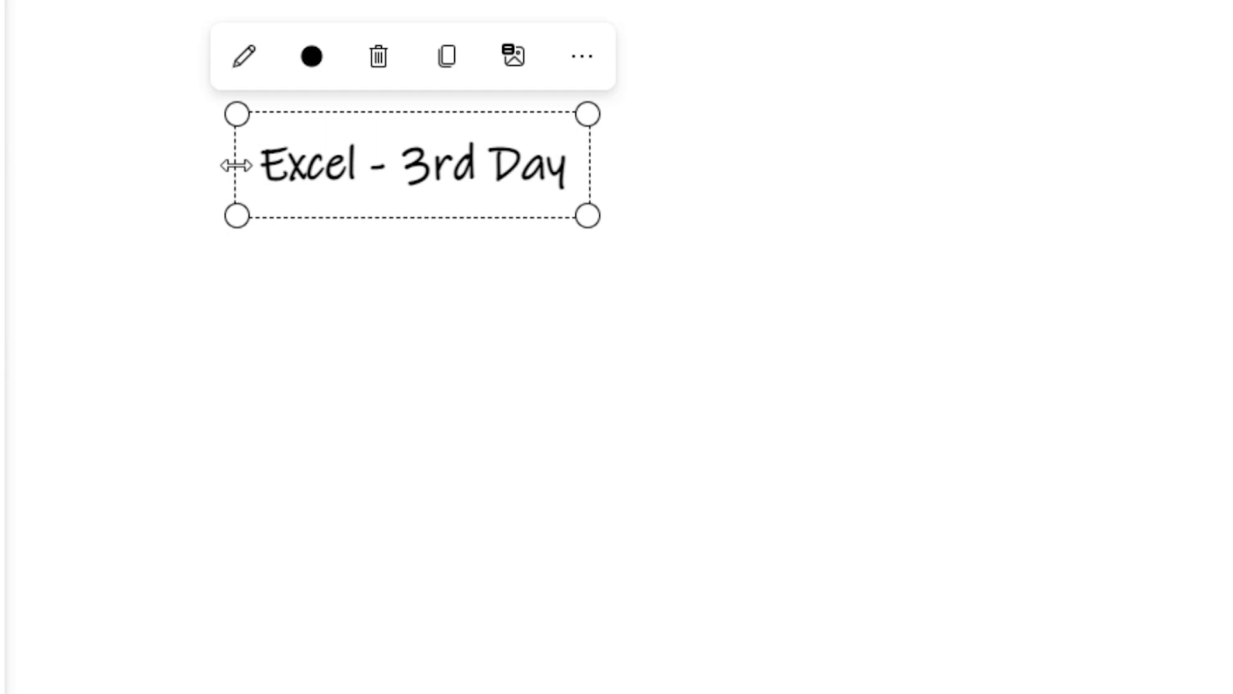
Add the item "1 Moving data" beneath the heading, leaving one blank line between them
key(Return)
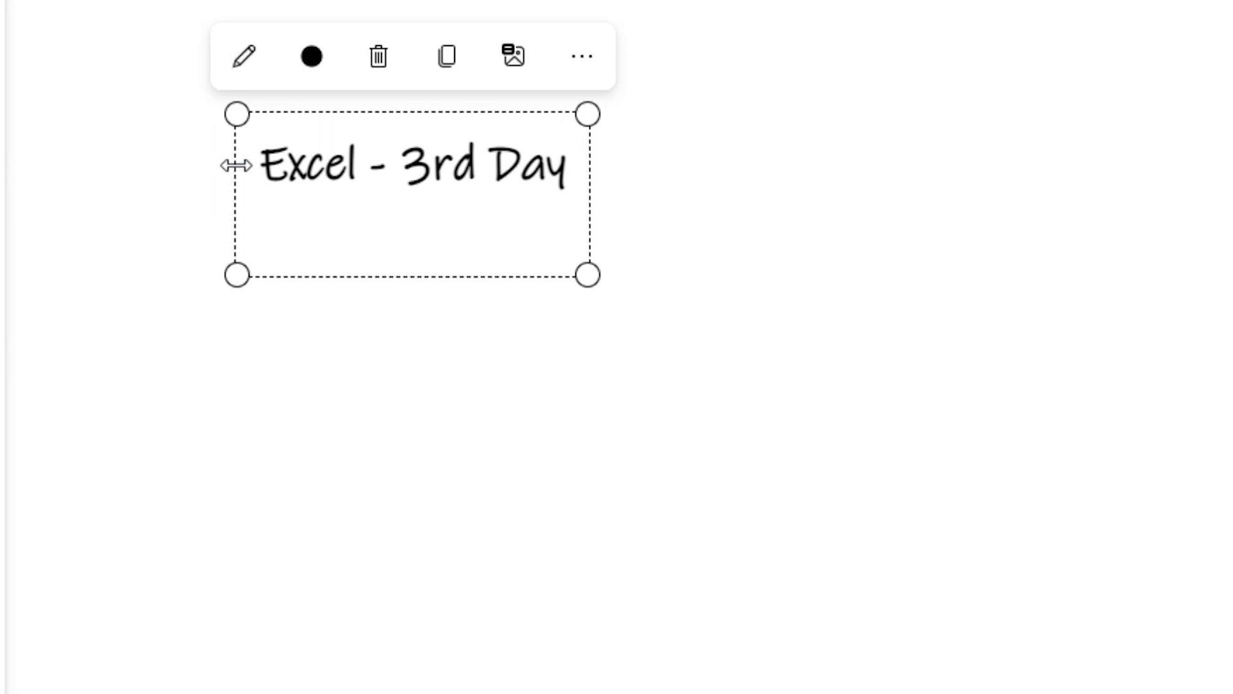
key(Return)
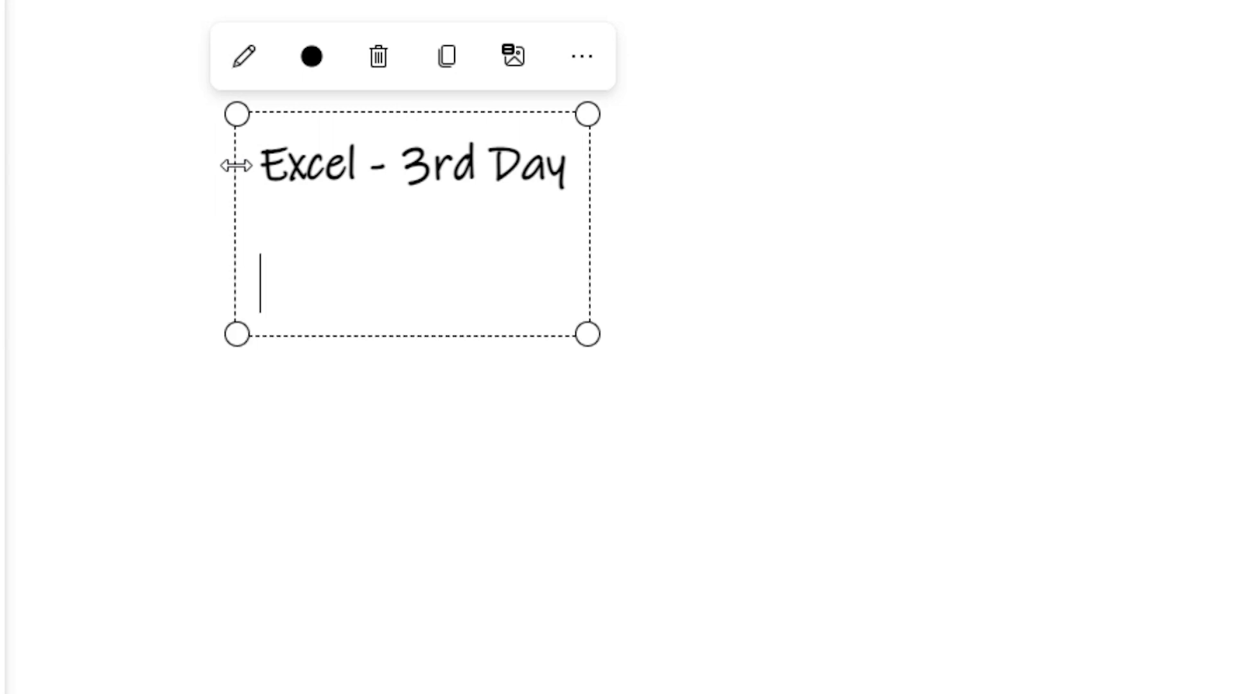
text(1 Moving)
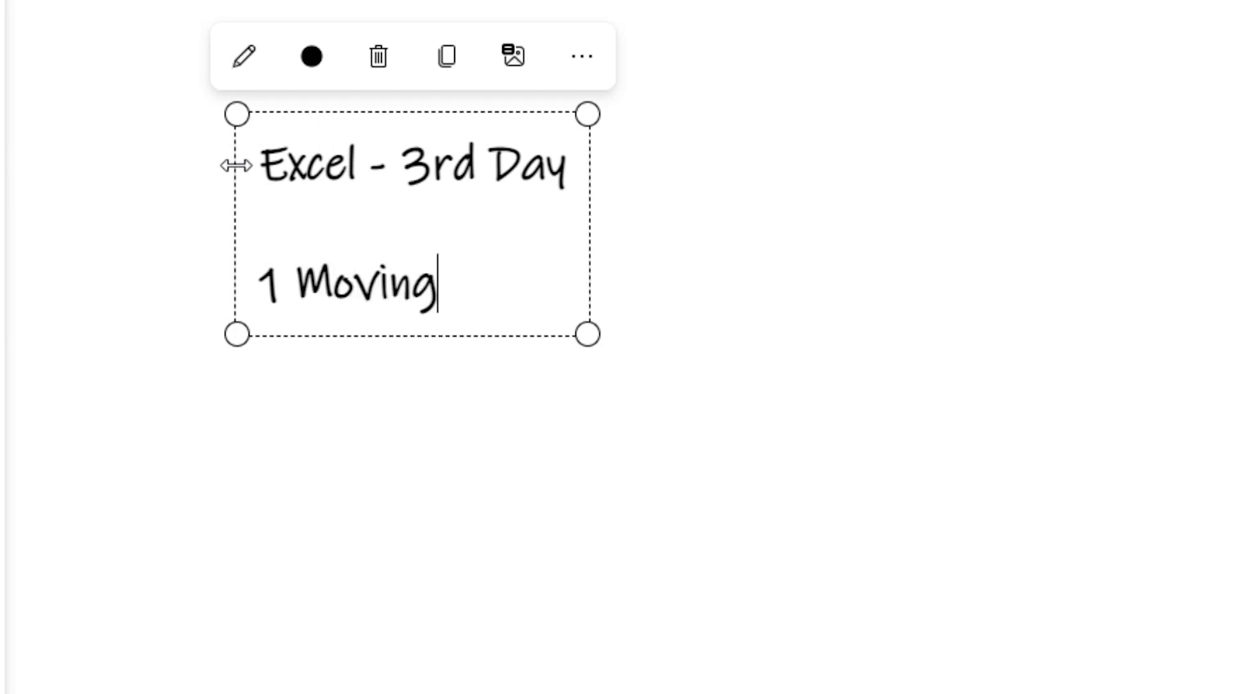
key(Return)
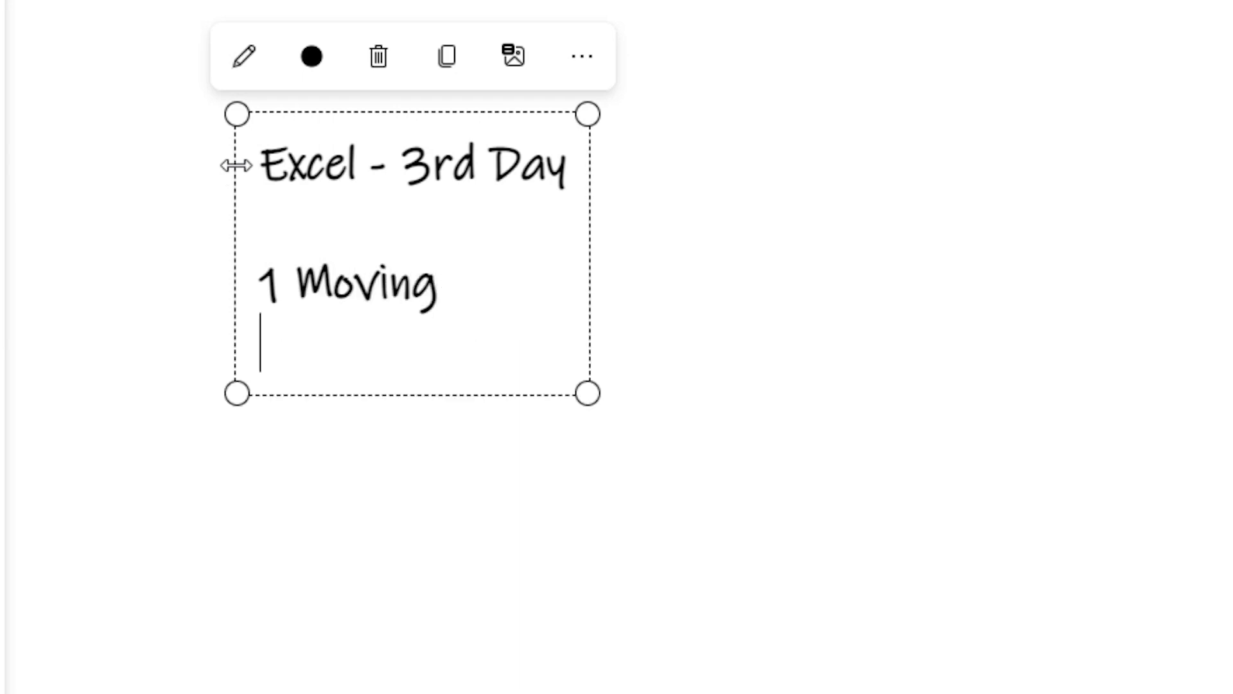
key(BackSpace)
text(data)
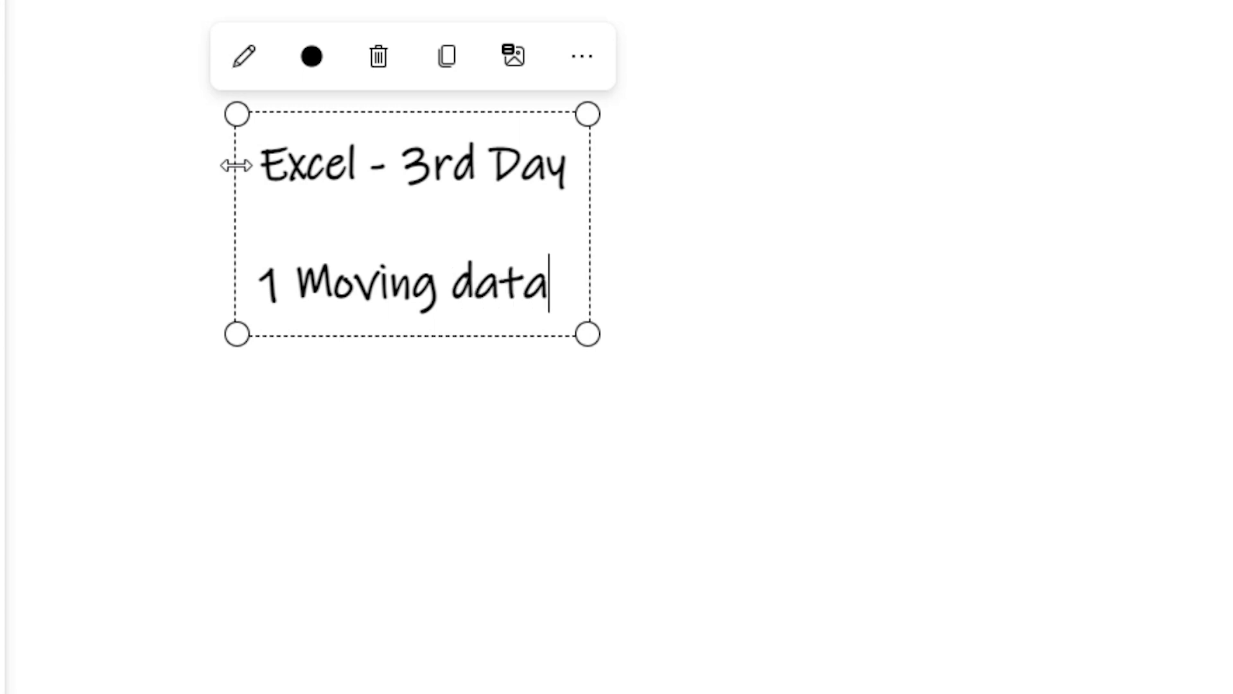
Add the item "2 hiding rows and columns" on a new line below "1 Moving data"
key(Return)
text(2)
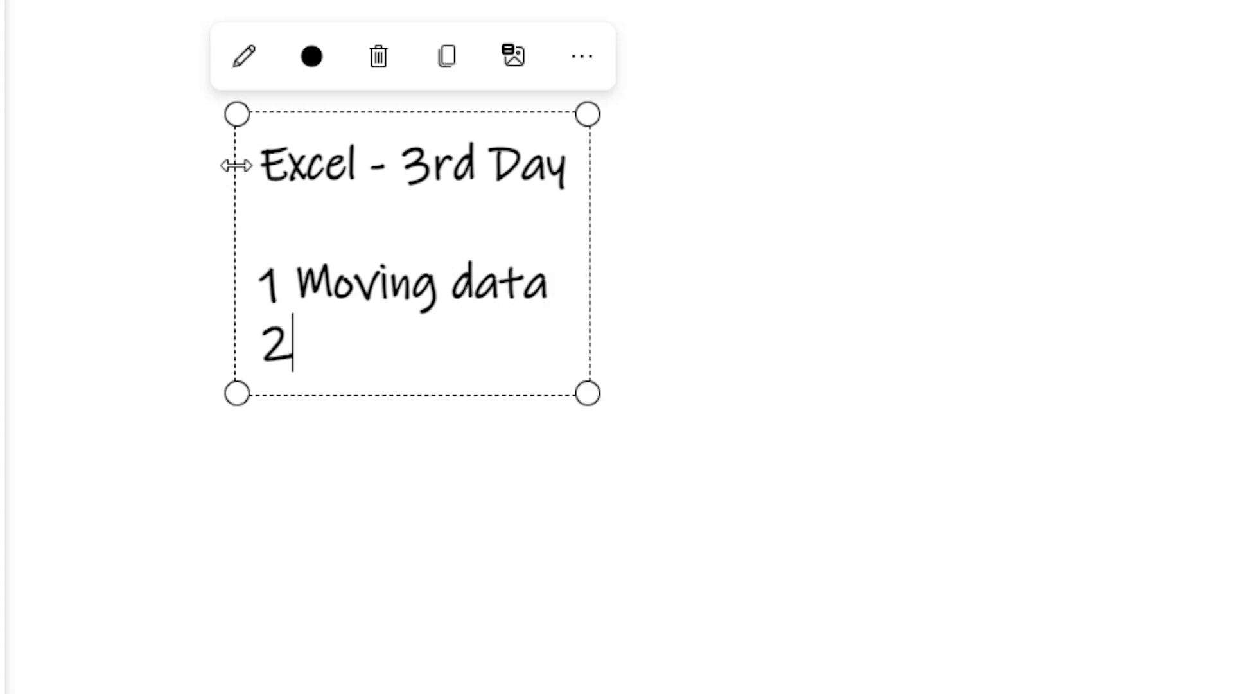
text( hiding)
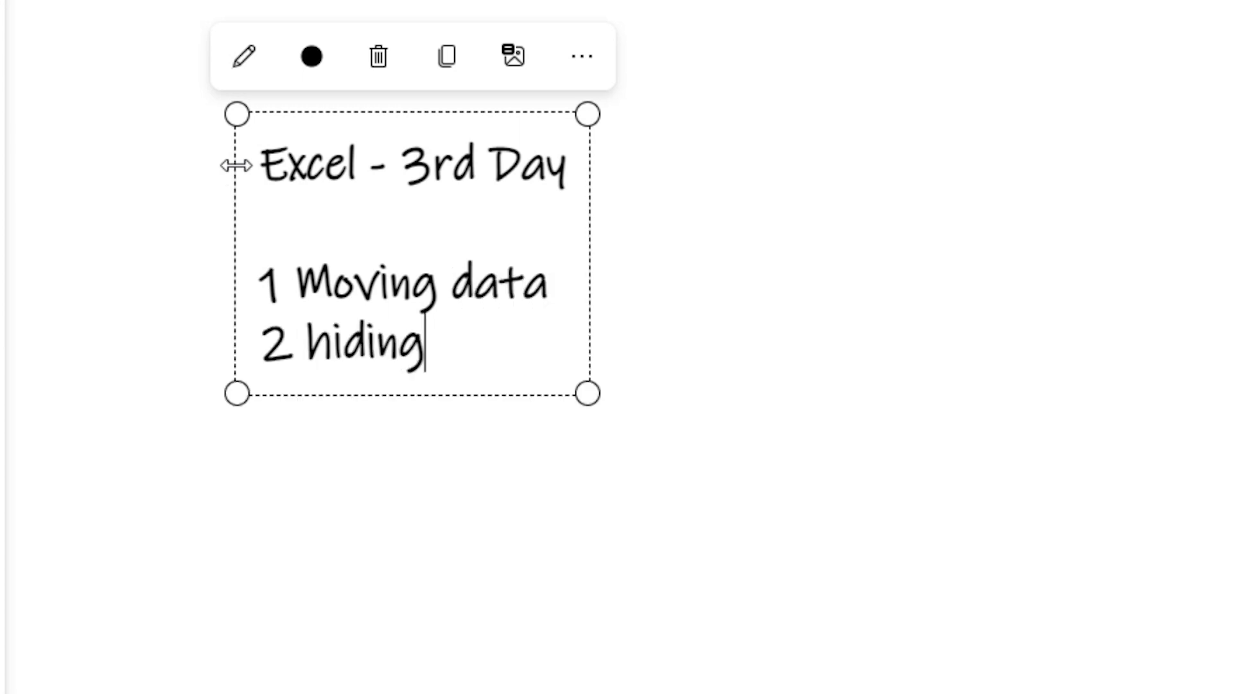
text( rows and )
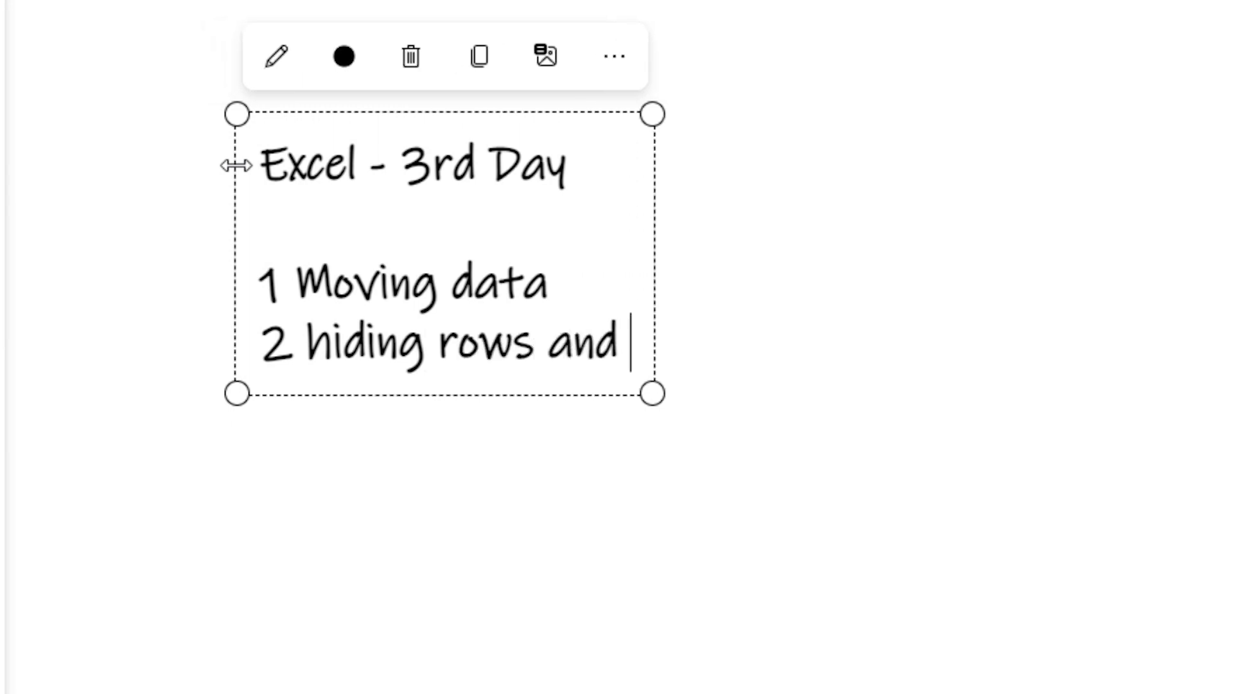
text(columns)
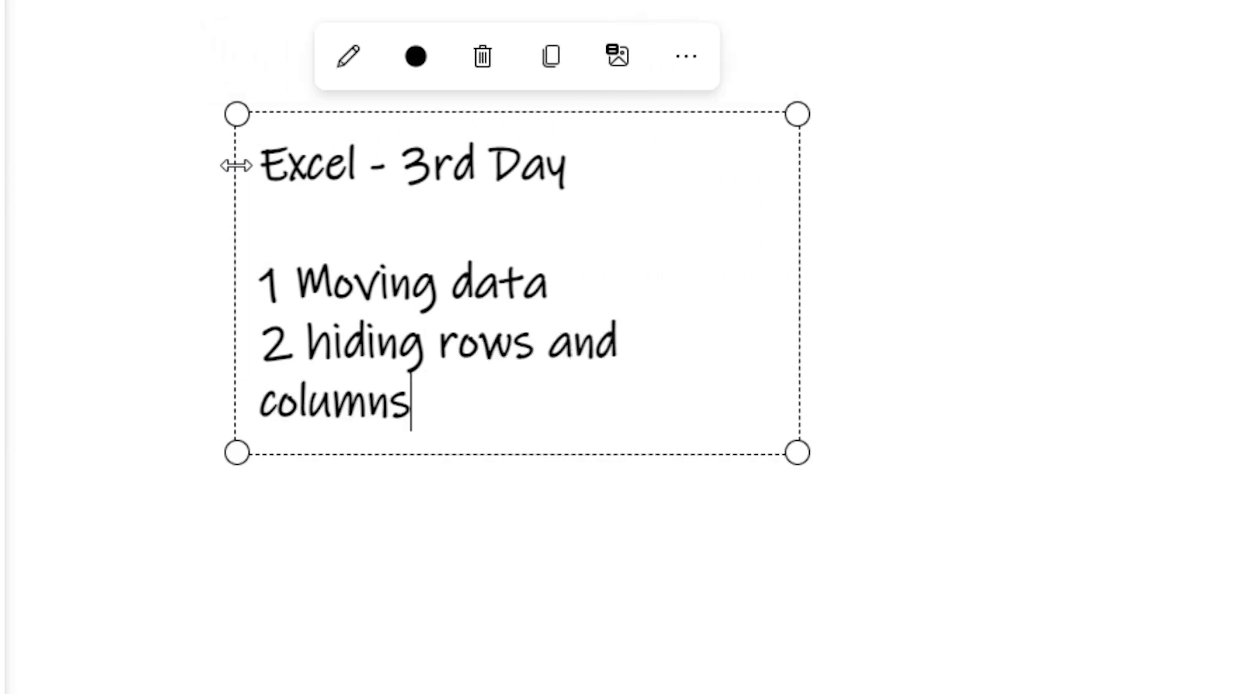
Add the item "3 hiding sheet" on a new line below the second item
key(Return)
text(3)
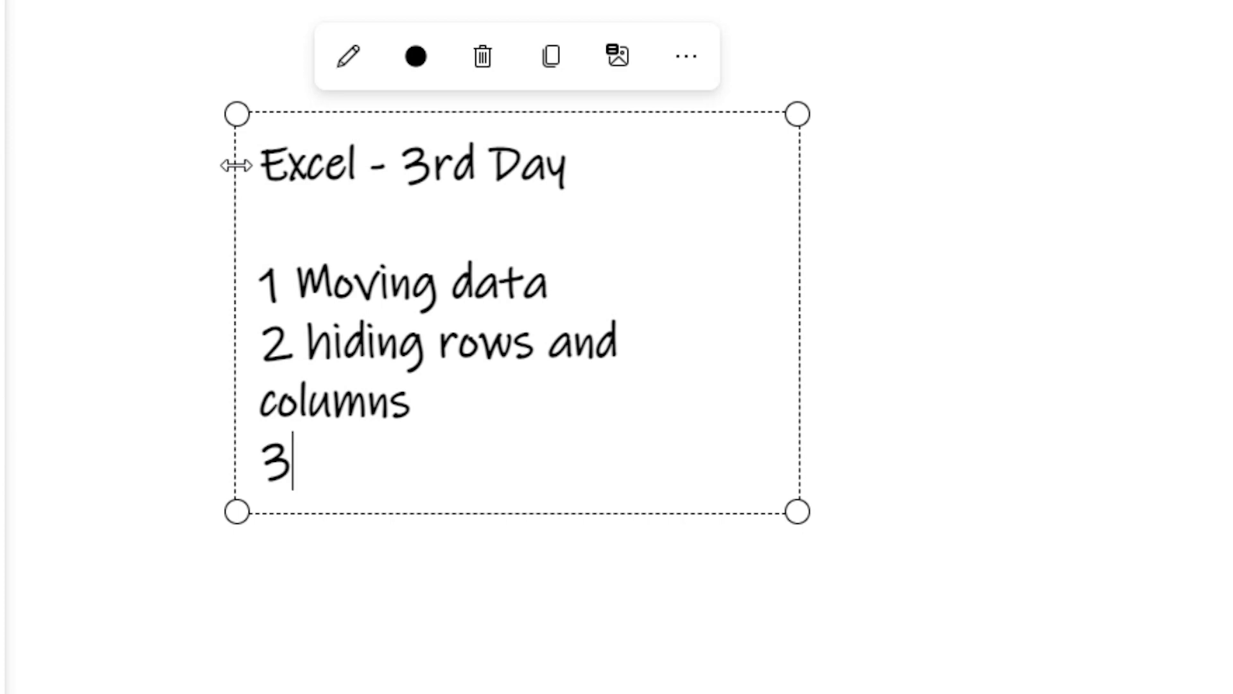
text( hiding she)
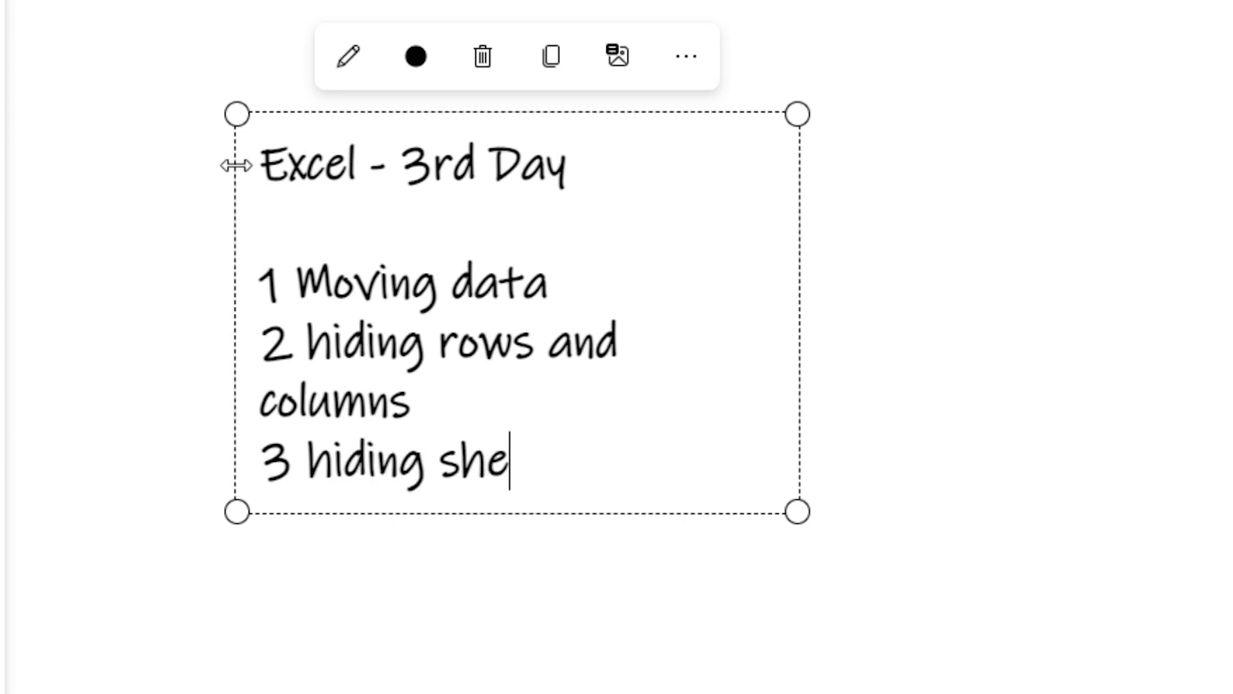
text(et)
Add the item "4 navigating techniques" on a new line at the end of the topic list
key(Return)
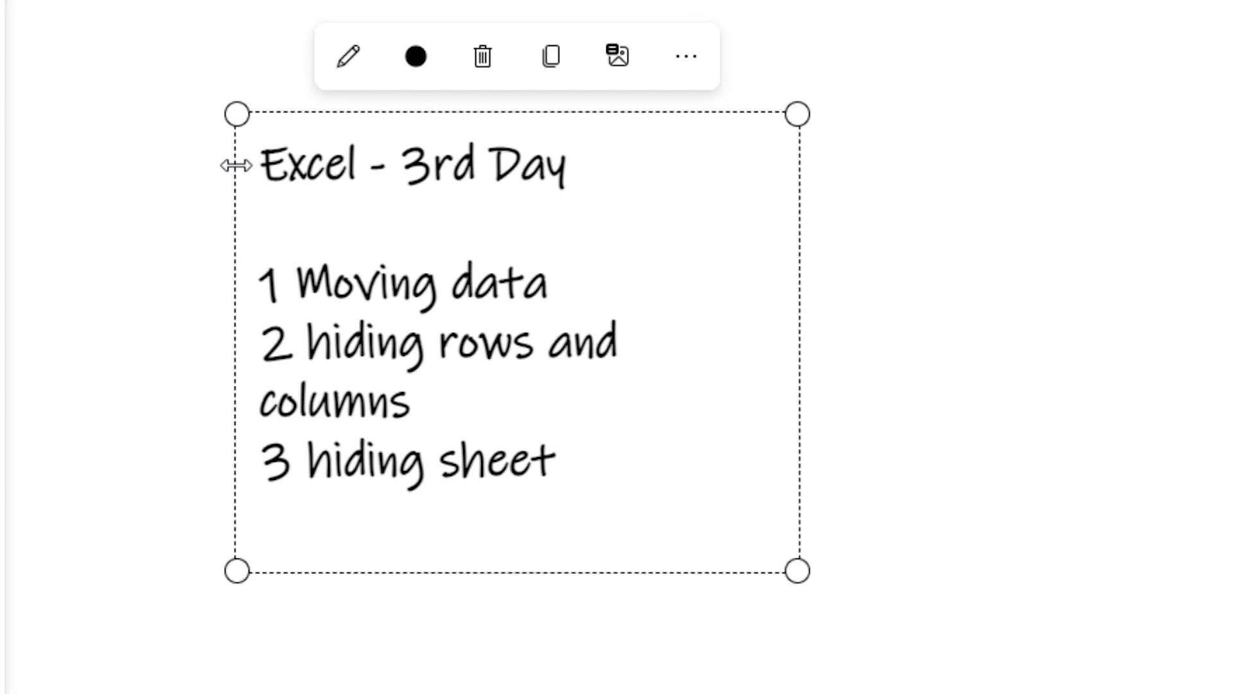
text(nav)
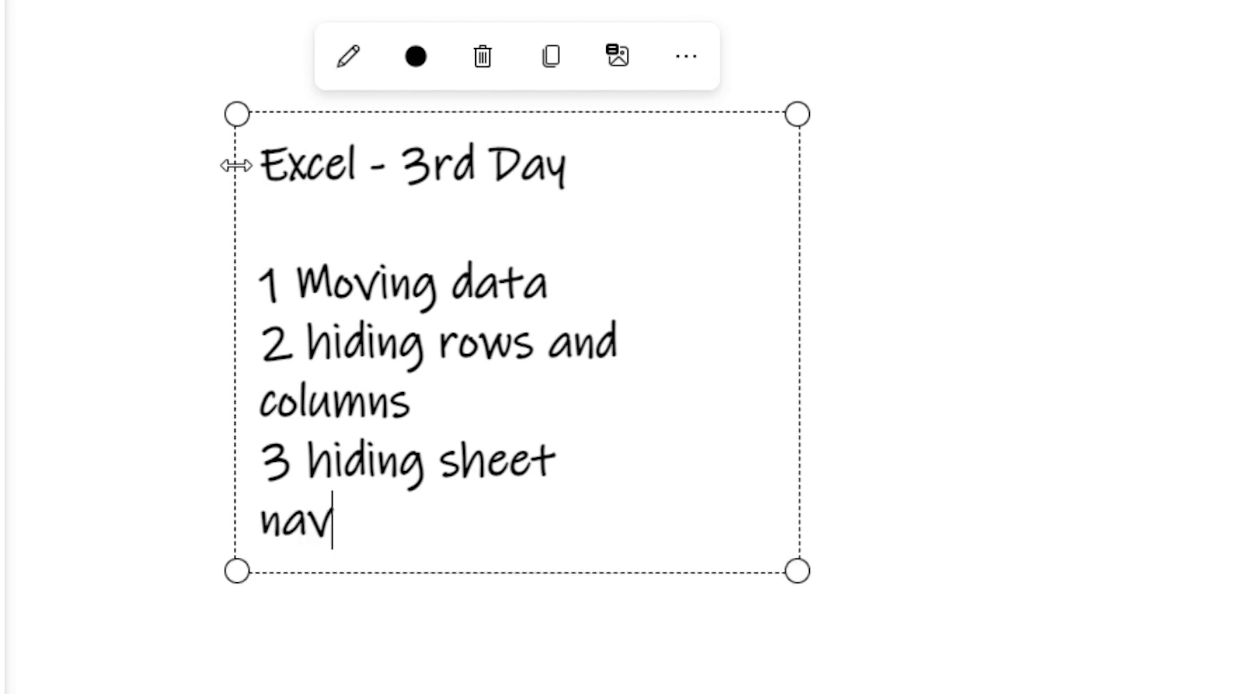
key(BackSpace)
key(BackSpace)
key(BackSpace)
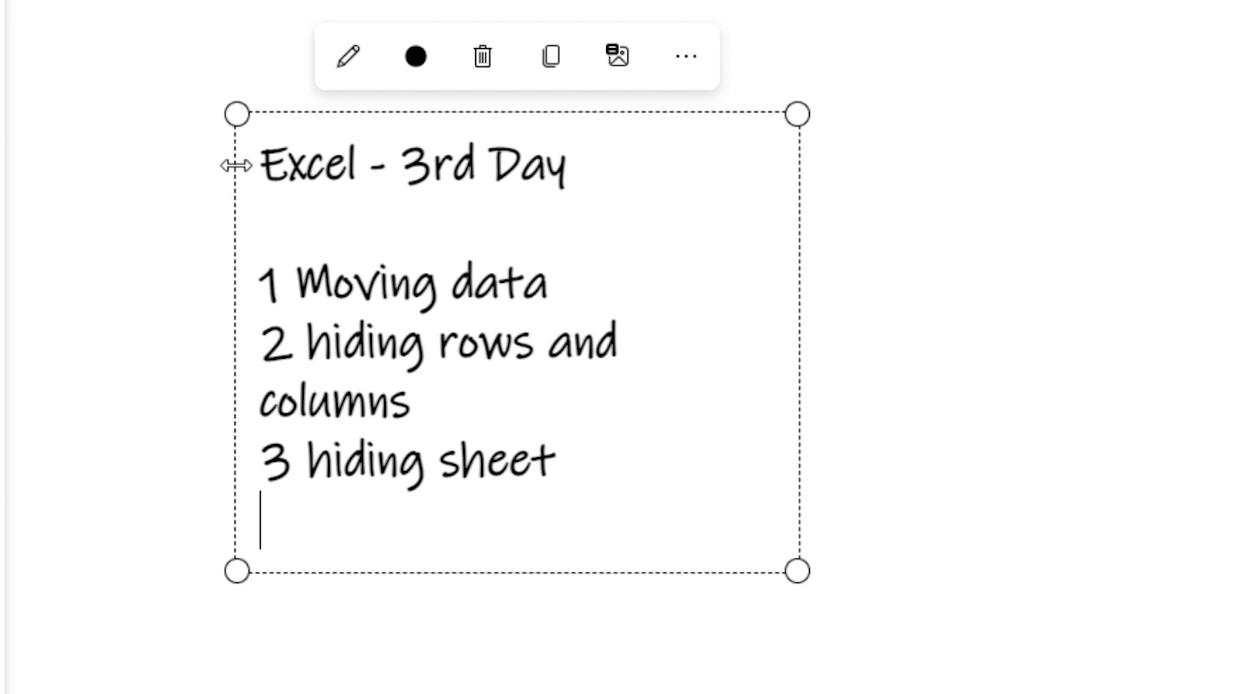
text(4 nav)
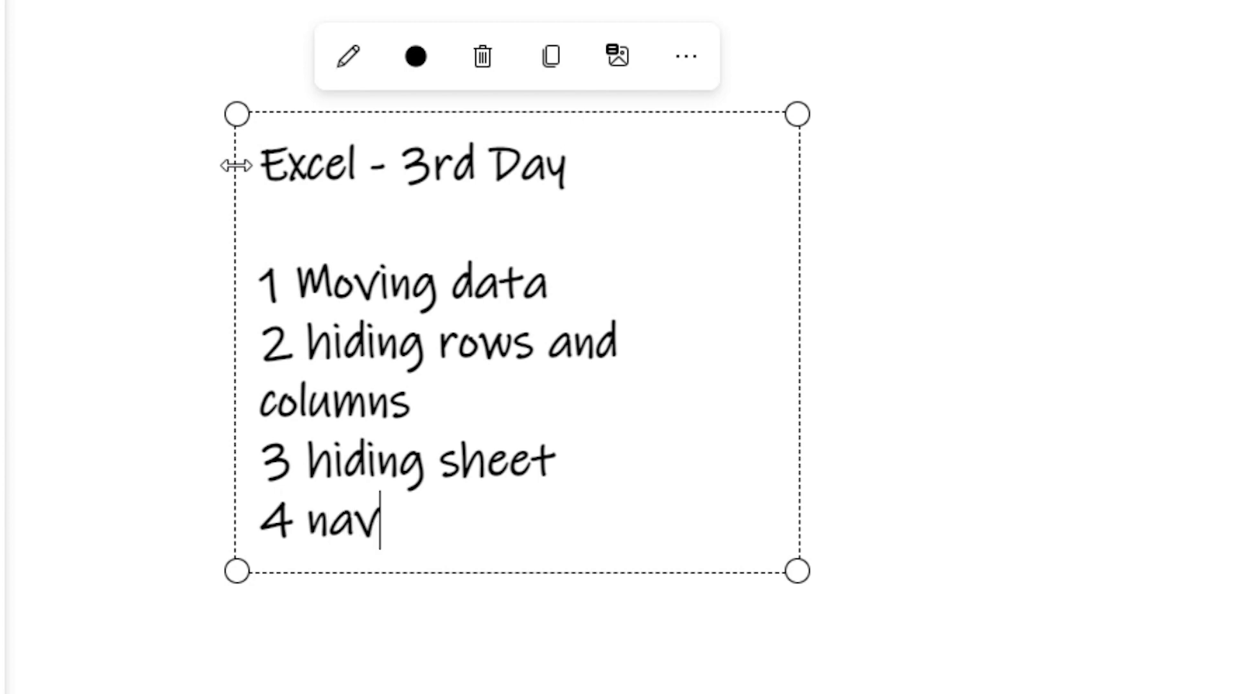
text(igating )
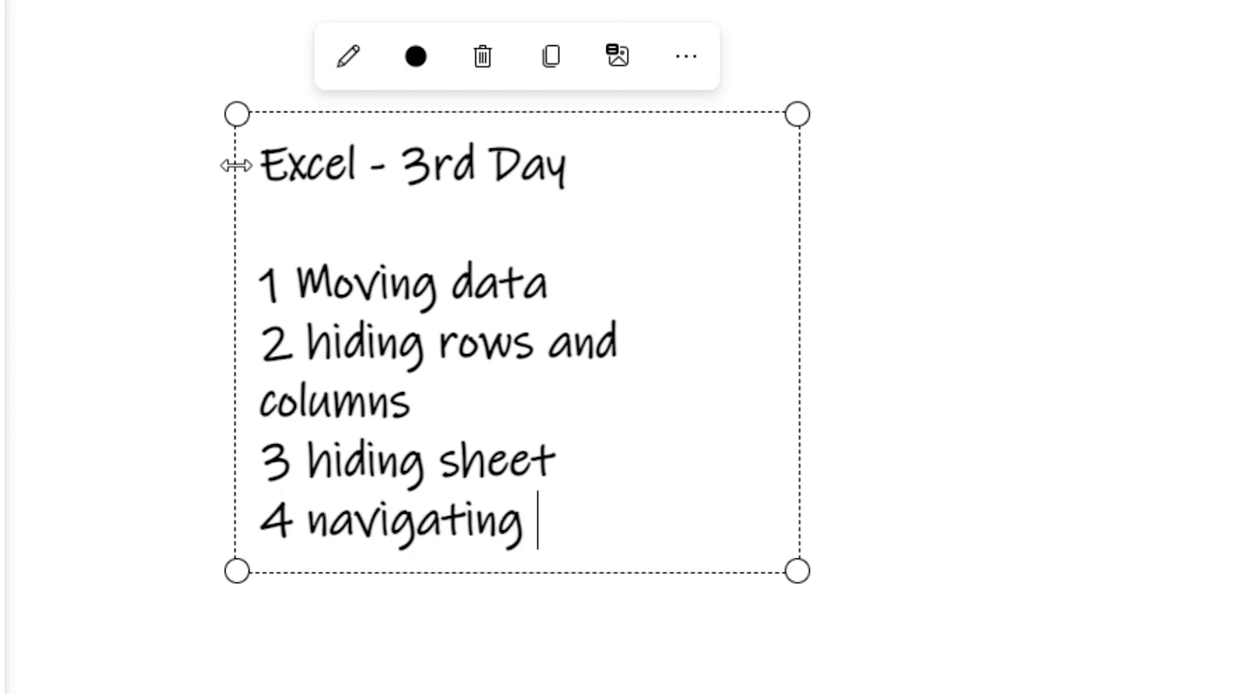
text(techni)
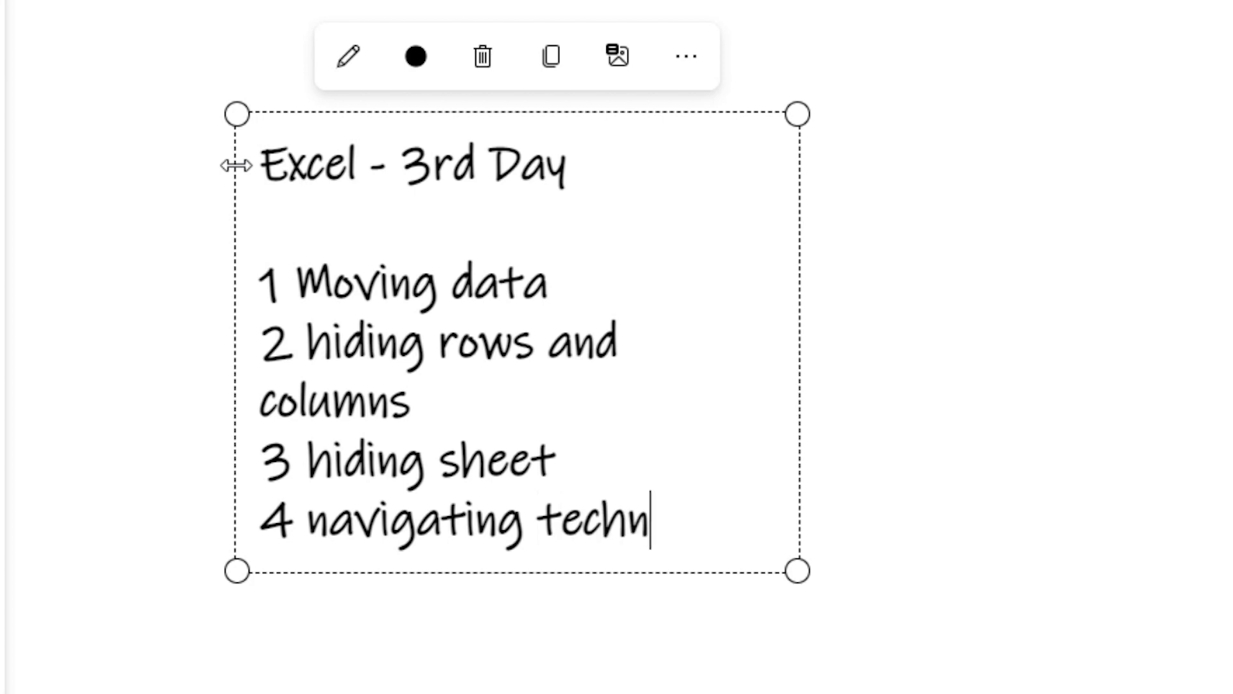
text(ques)
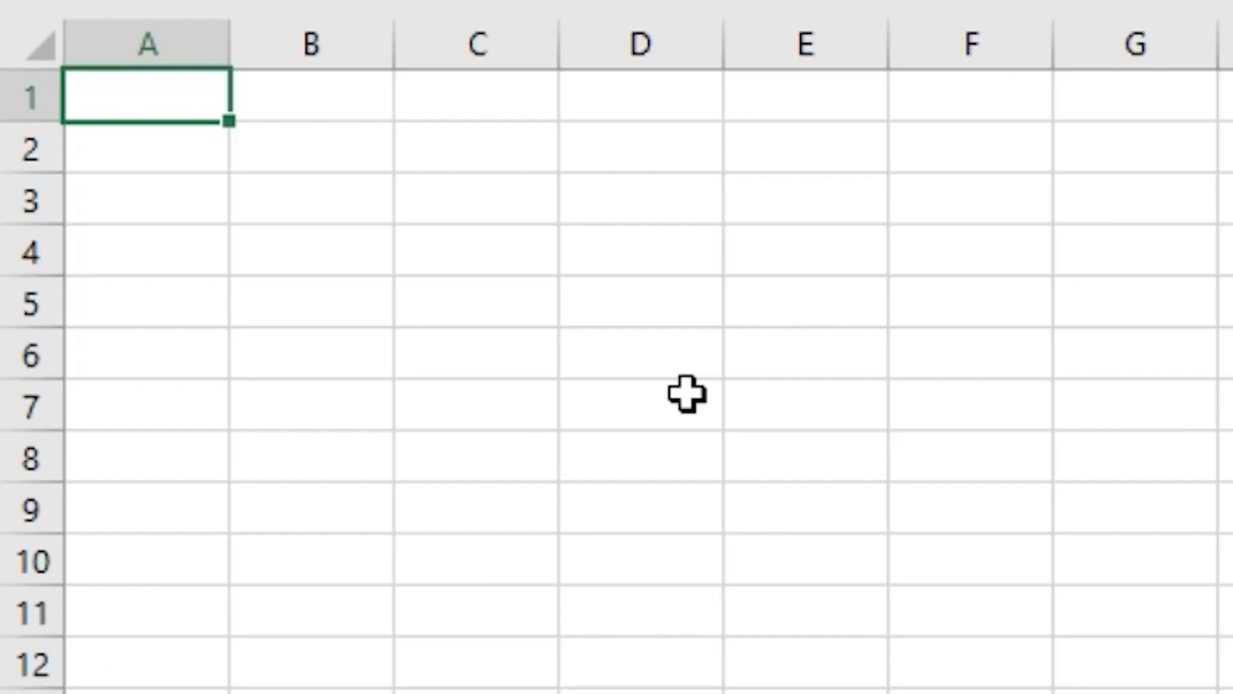
In a blank Excel worksheet, enter the headers "Roll Number", "Name" and "Marks" in cells A1 to C1
text(Rol)
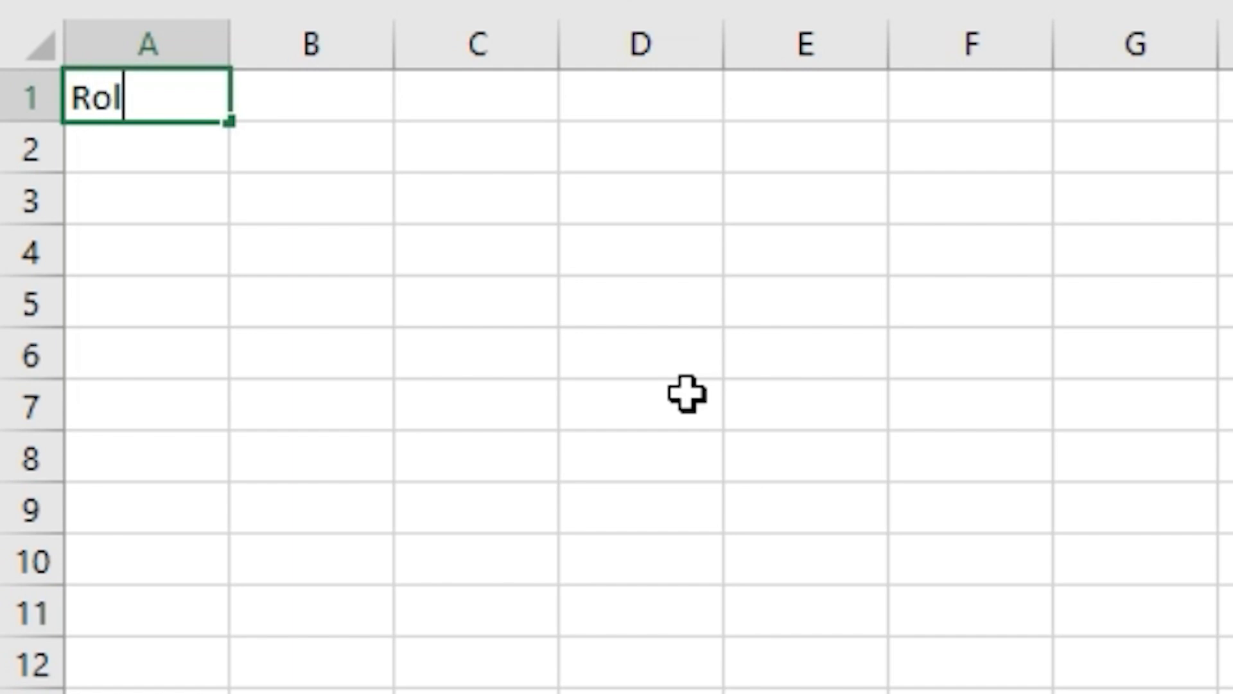
text(l Nu)
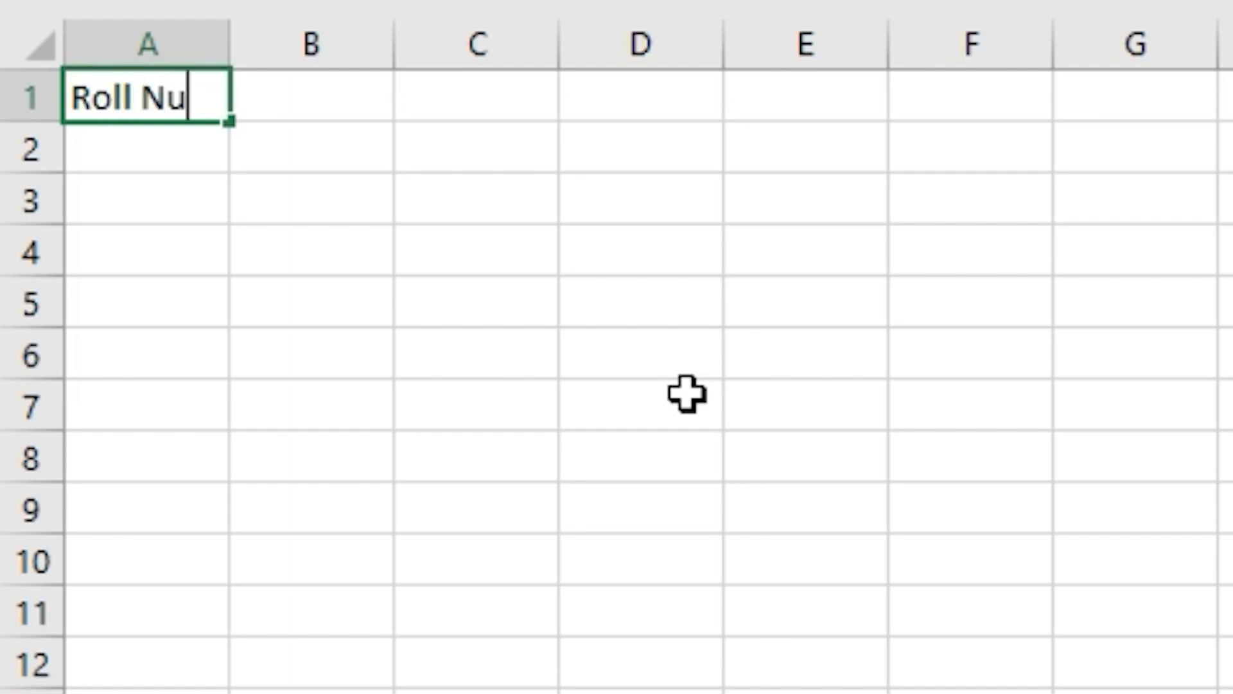
text(mber)
key(Tab)
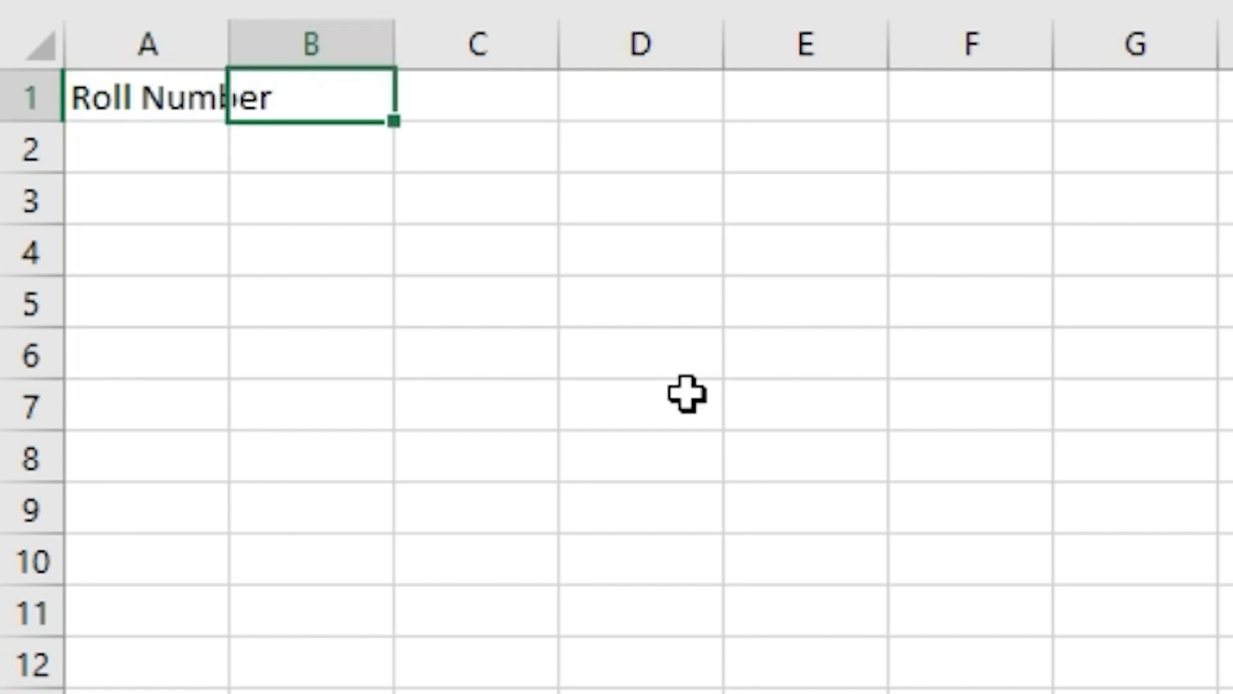
text(Name)
key(Tab)
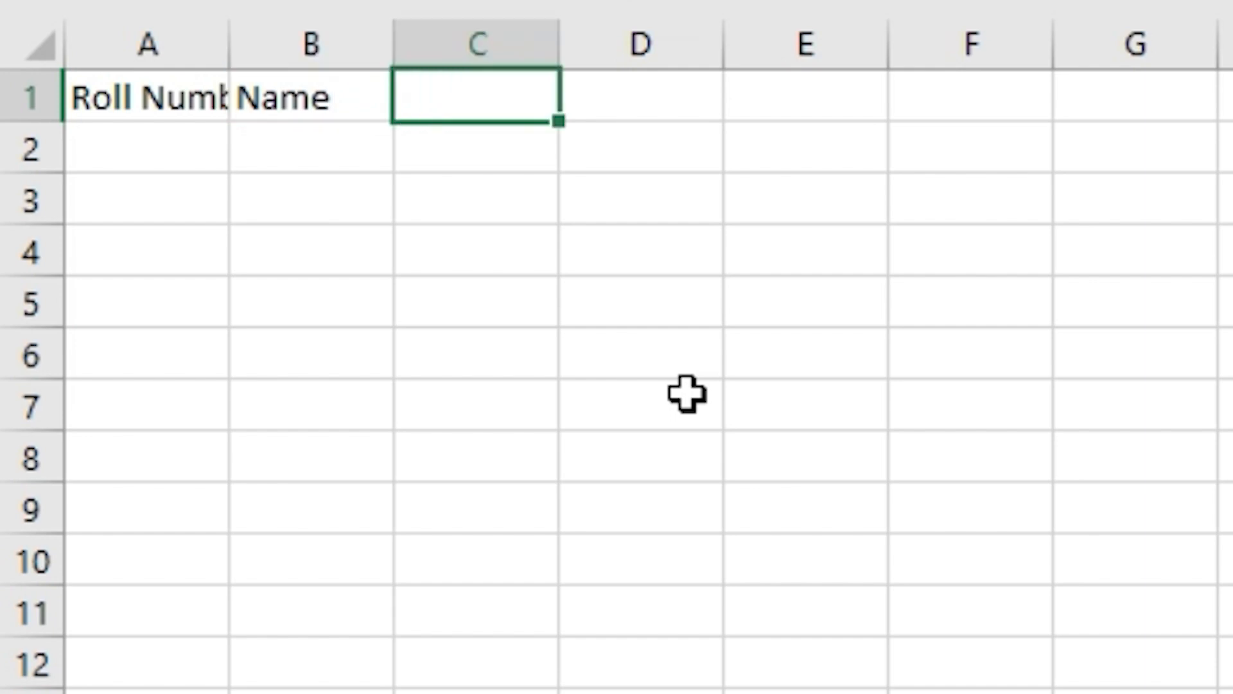
text(Marks)
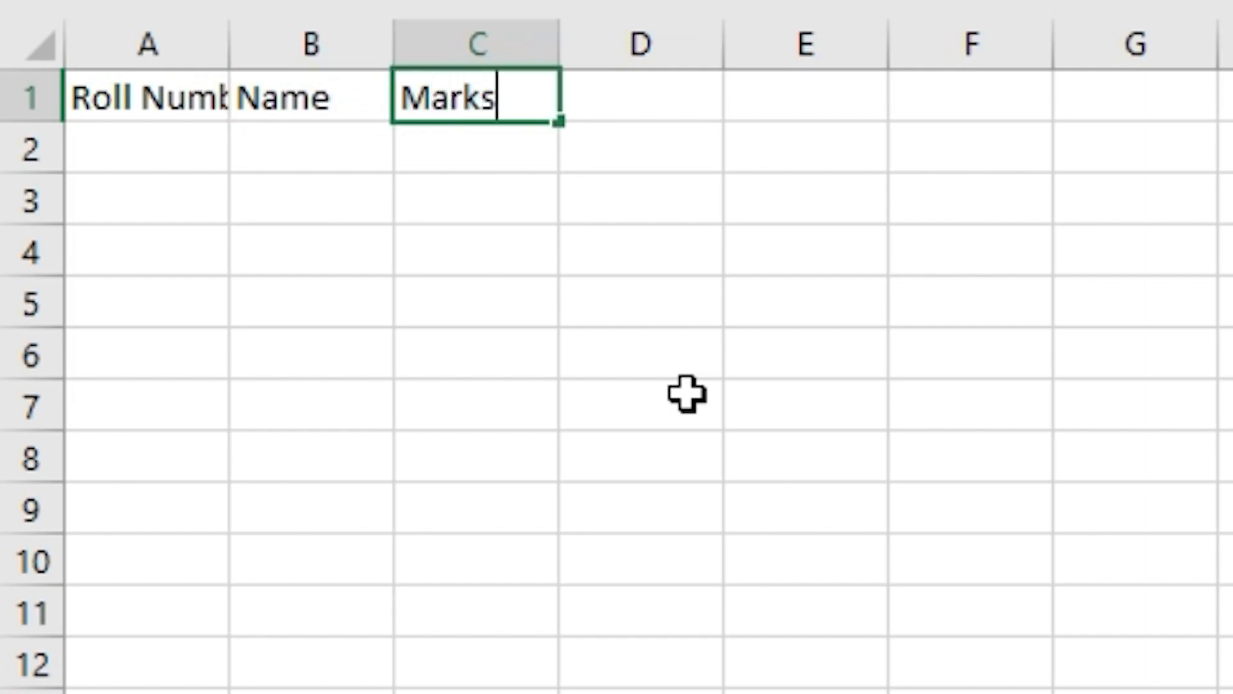
key(Return)
Fill row 2 with roll number 1, the first student's name and marks of 95
text(1)
key(Tab)
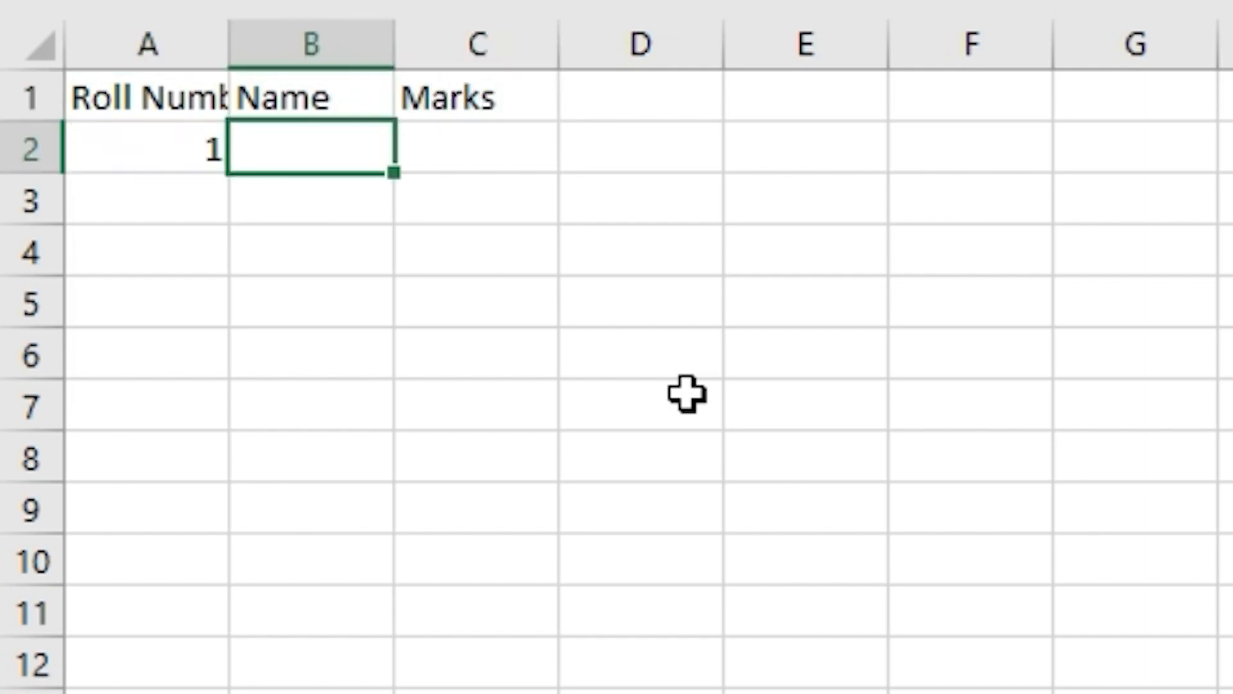
text(Gokul)
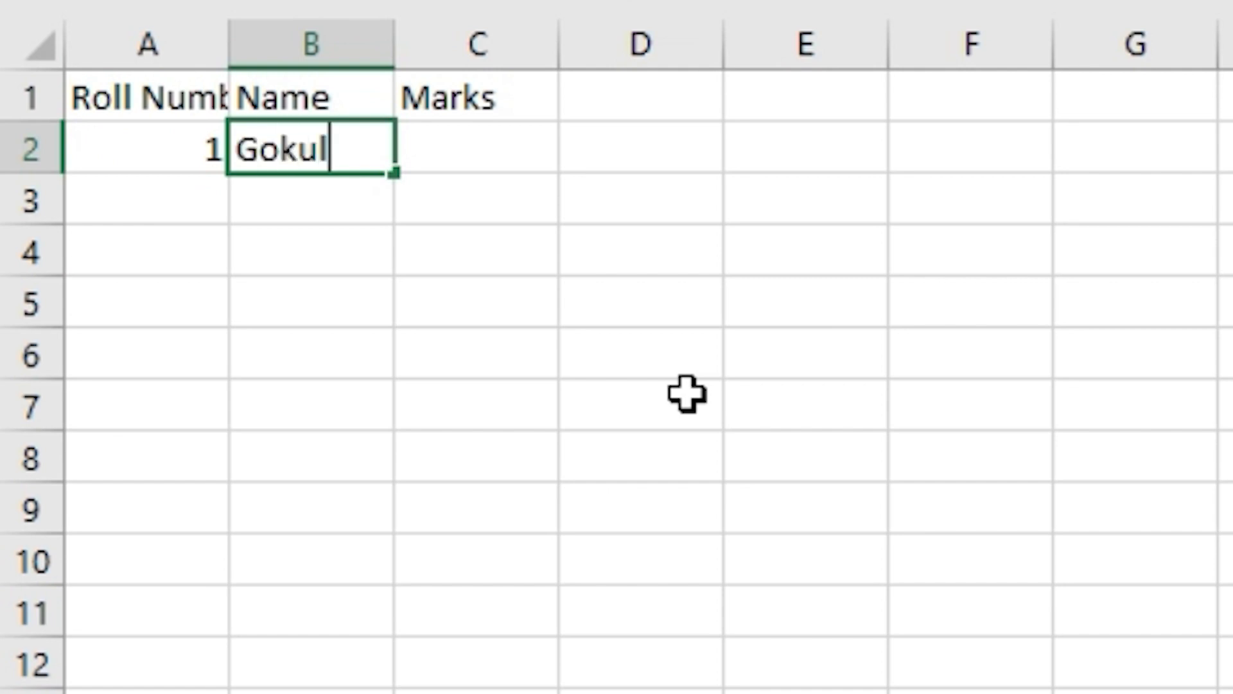
key(Tab)
text(95)
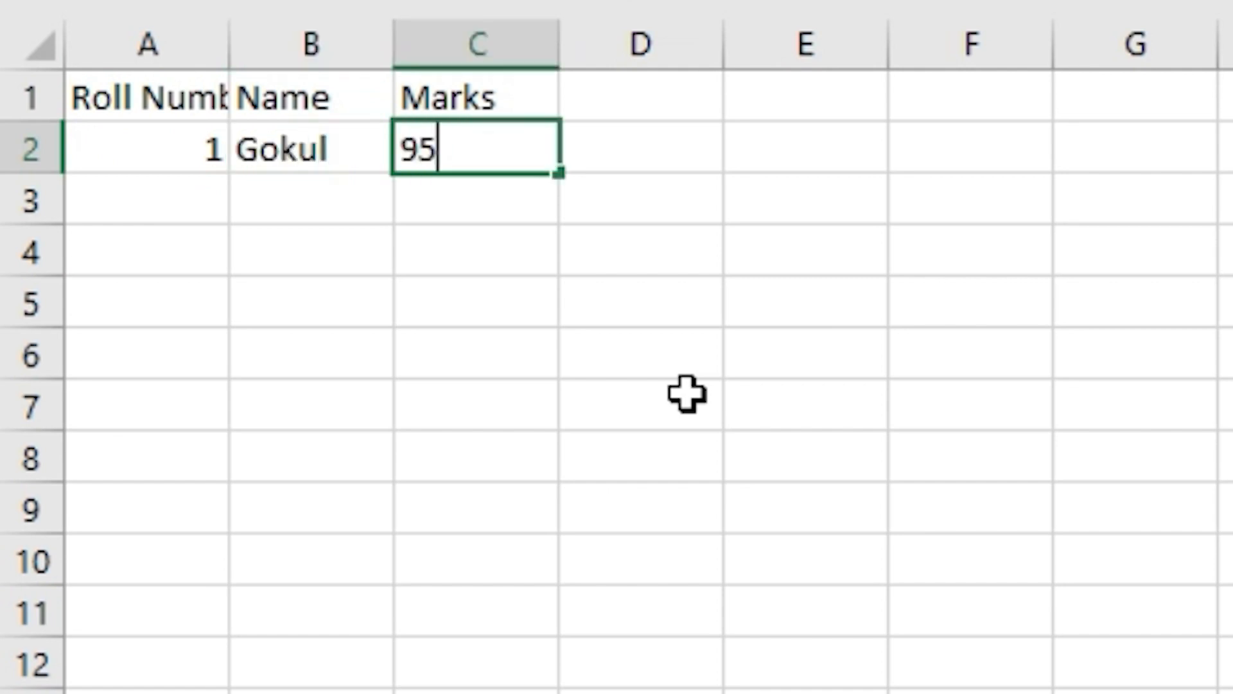
key(Return)
Fill row 3 with roll number 2, the second student's name and marks of 93
text(2)
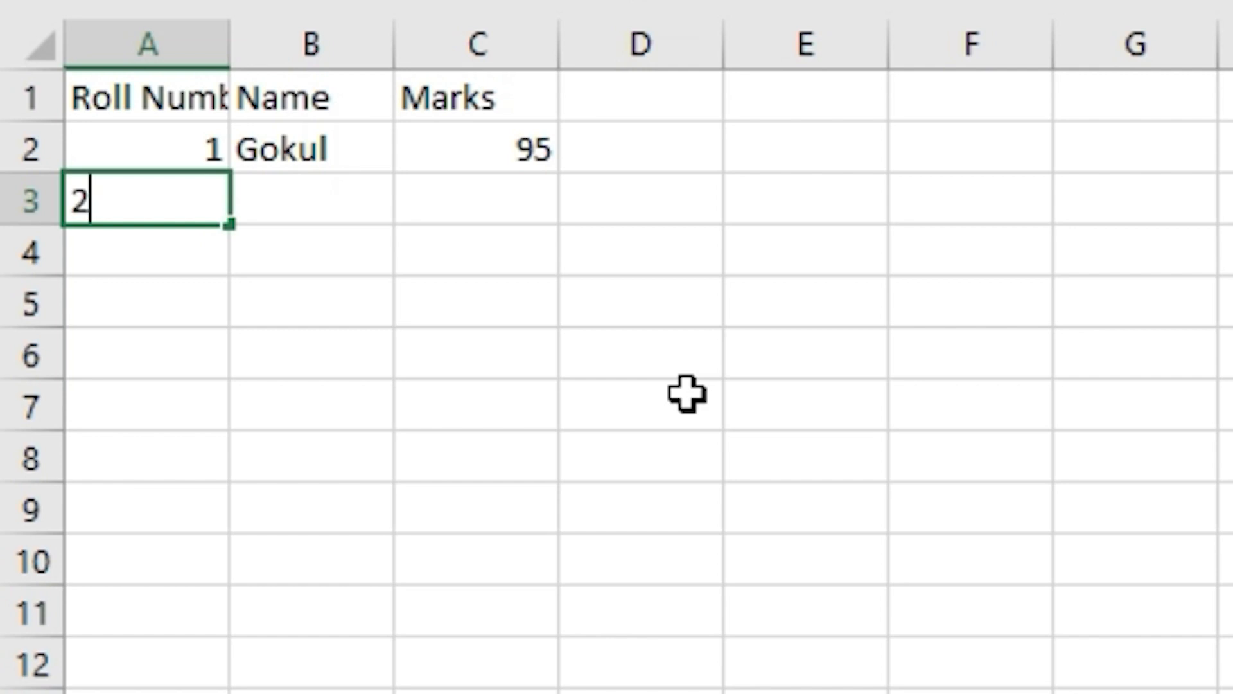
key(Tab)
text(Krishna)
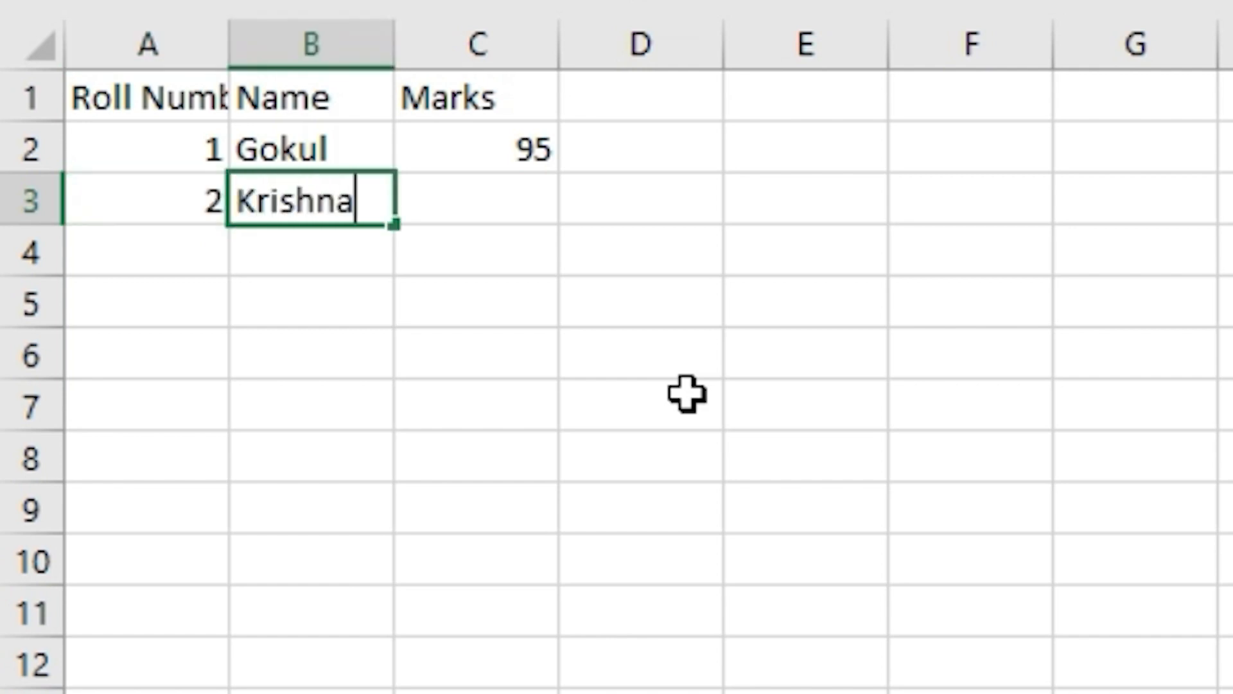
key(Tab)
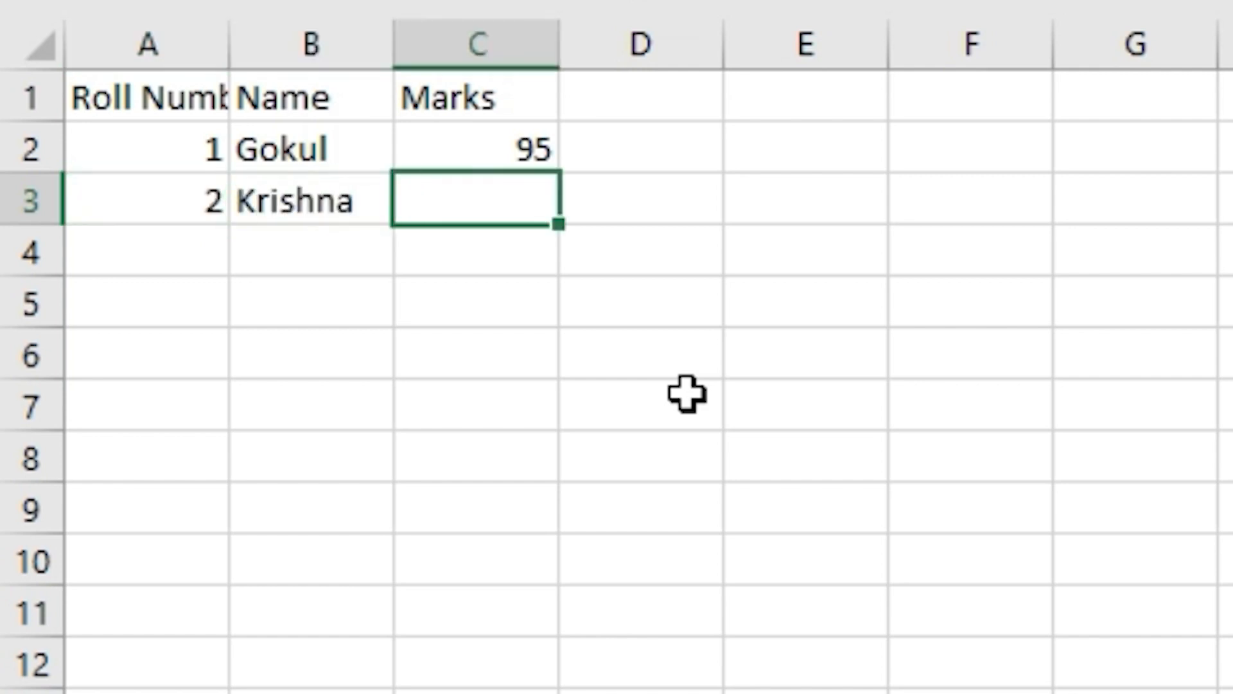
text(93)
key(Return)
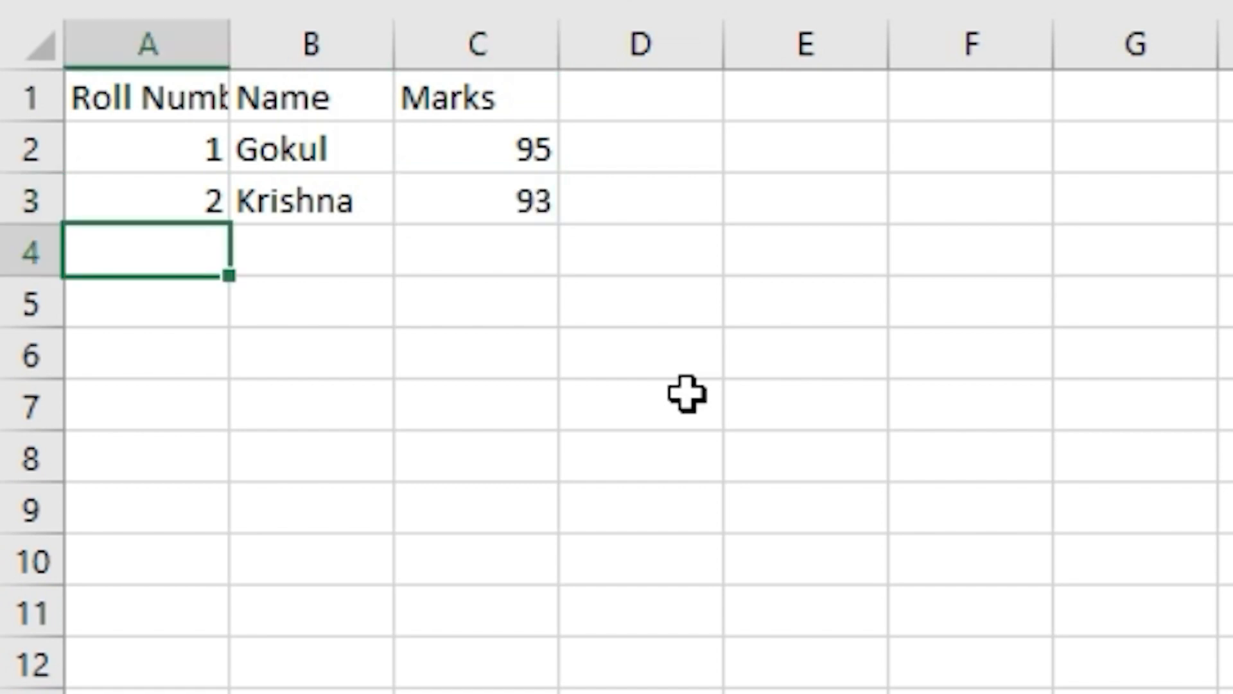
Fill row 4 with roll number 3, the third student's name and marks of 90
text(3)
key(Tab)
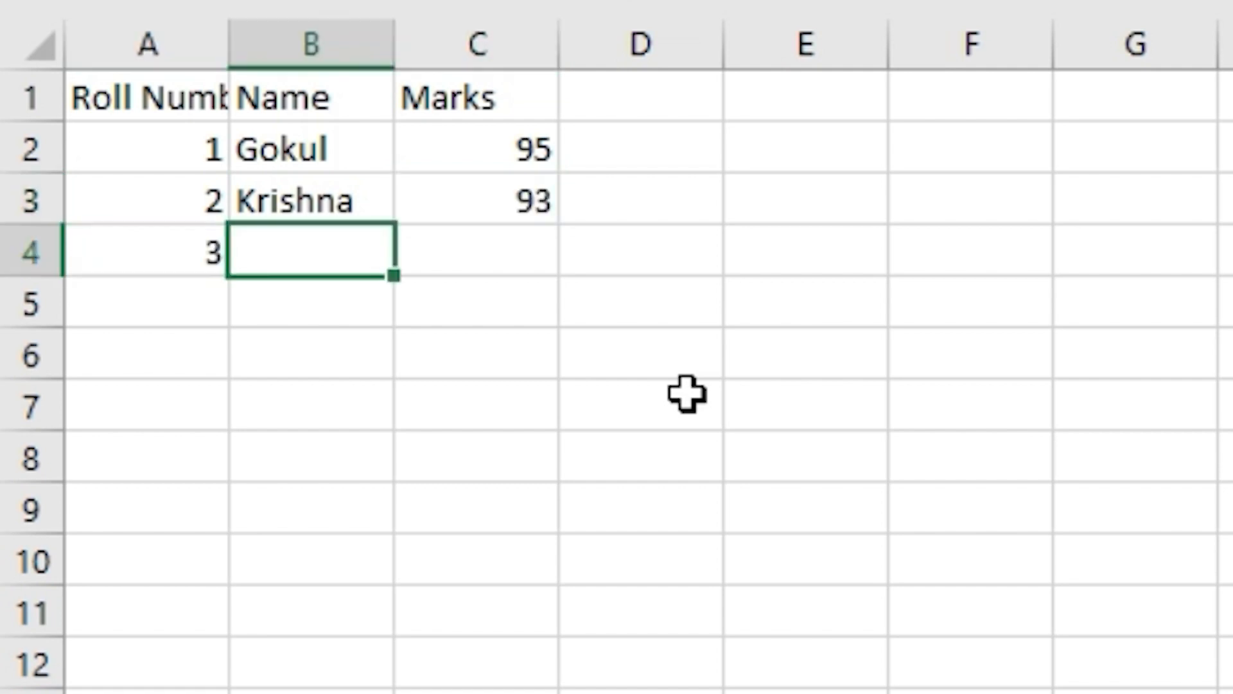
text(Udhay)
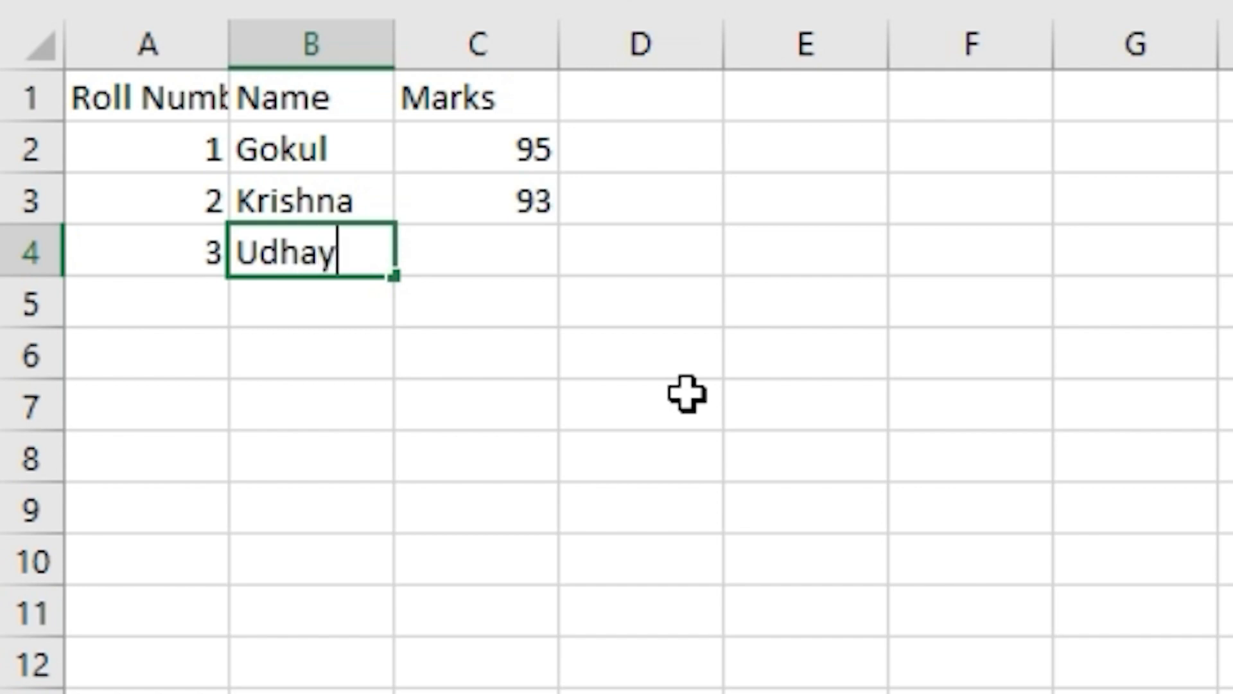
key(Tab)
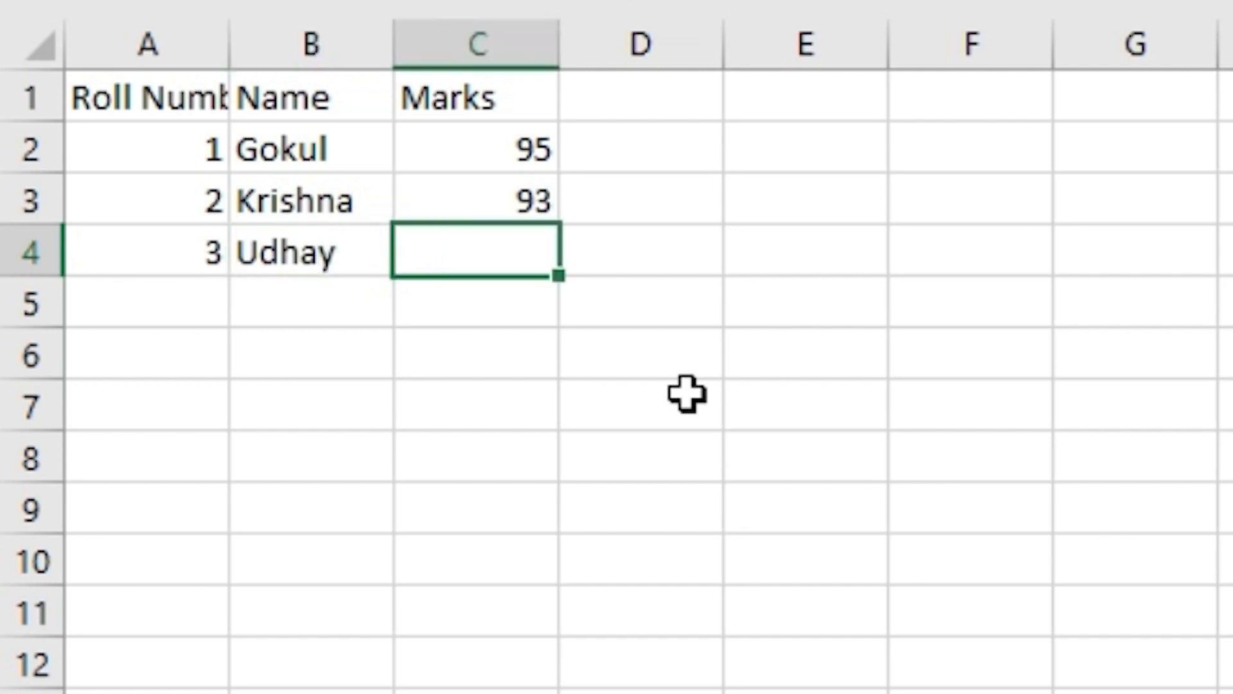
text(90)
key(Return)
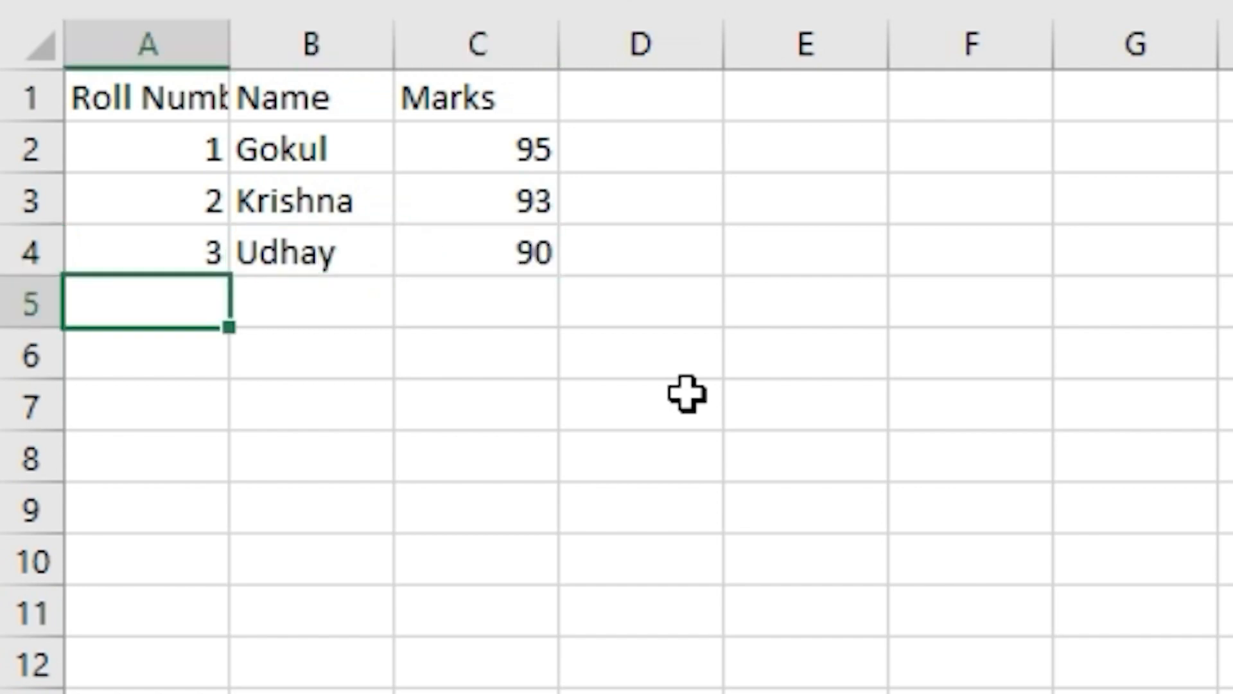
Fill row 5 with roll number 4, the fourth student's name and marks of 98
text(4)
key(Tab)
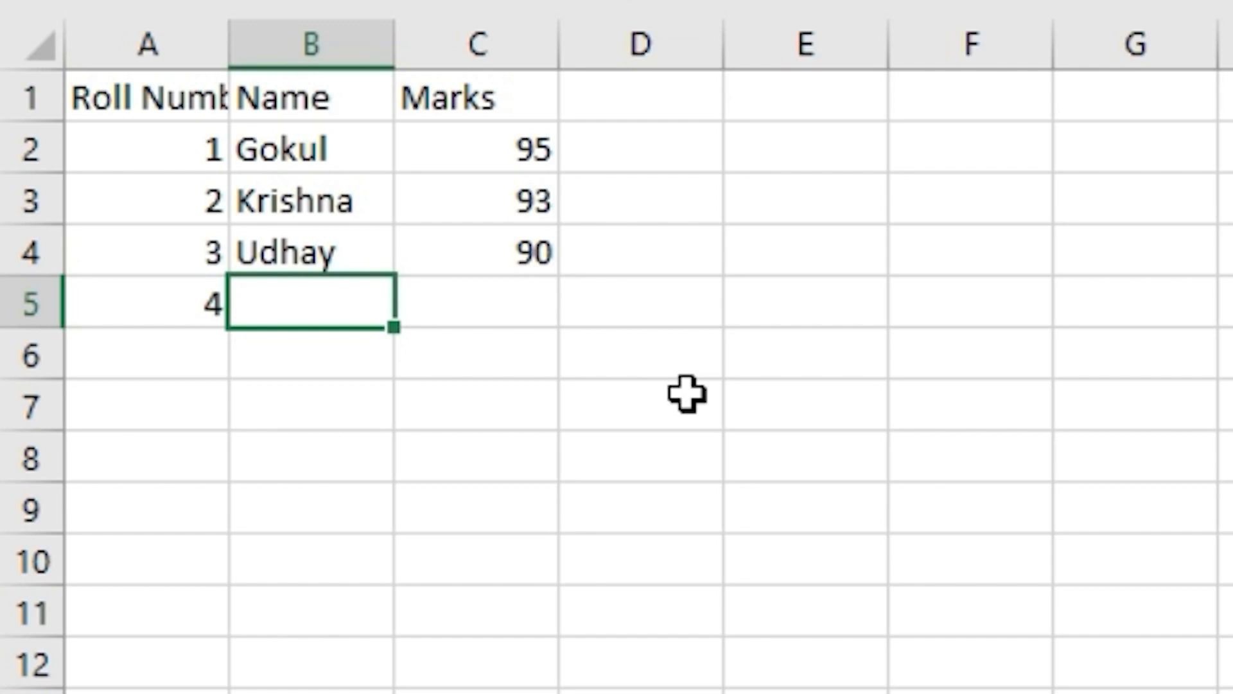
text(sachin)
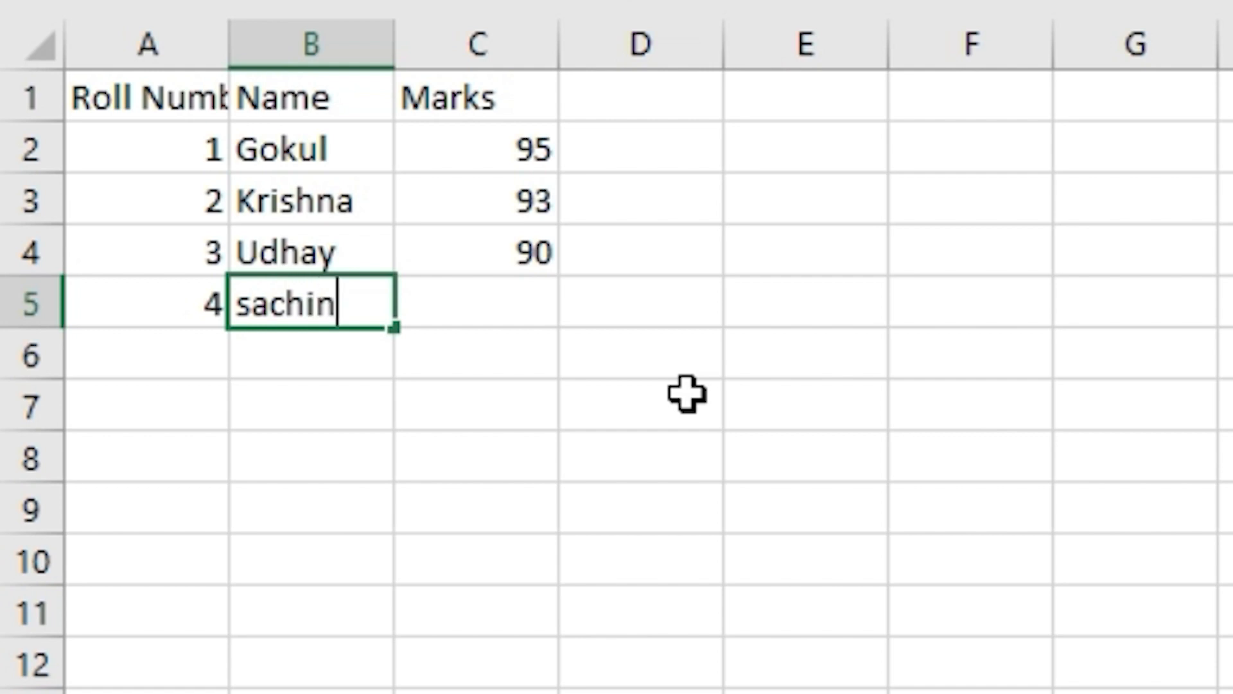
key(Tab)
text(9)
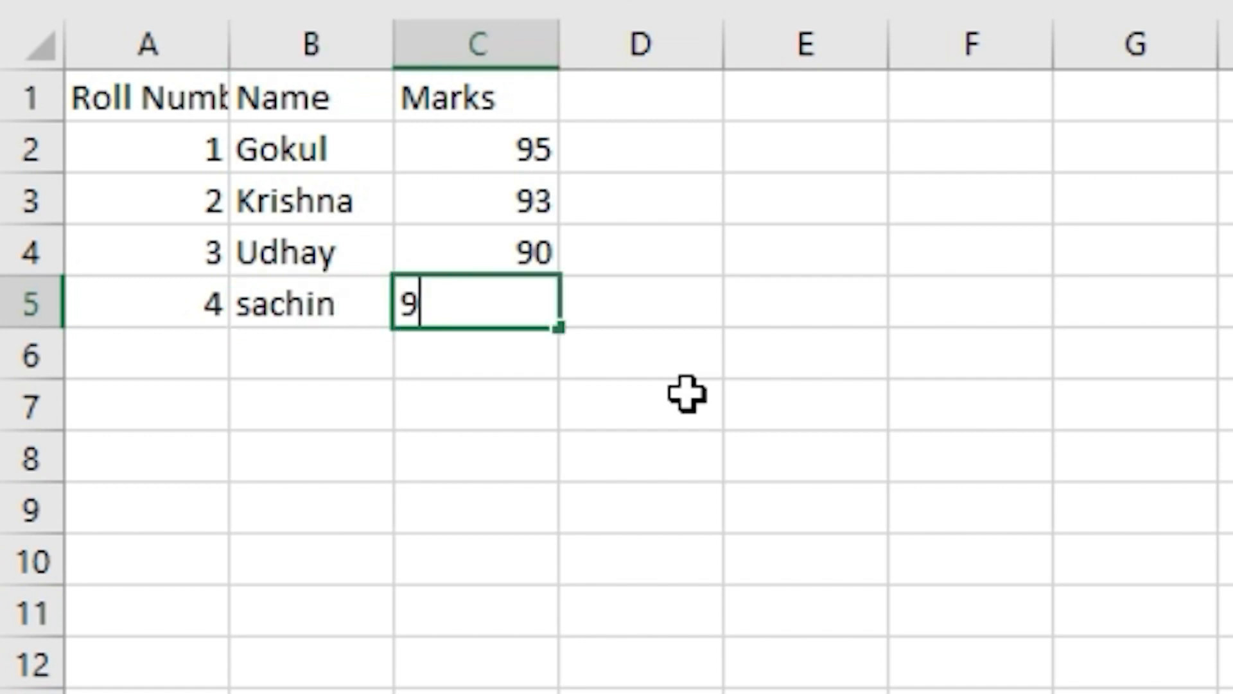
text(8)
key(Tab)
key(Return)
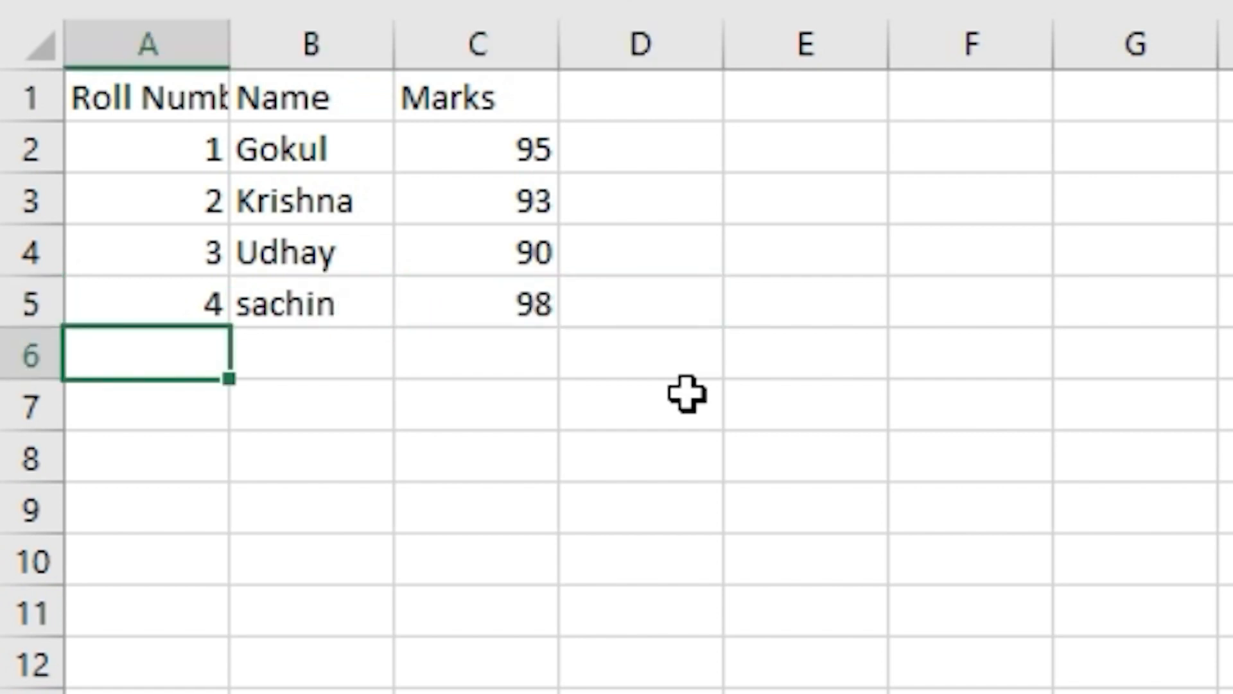
Fill row 6 with roll number 5, the fifth student's name and marks of 97
text(5)
key(Tab)
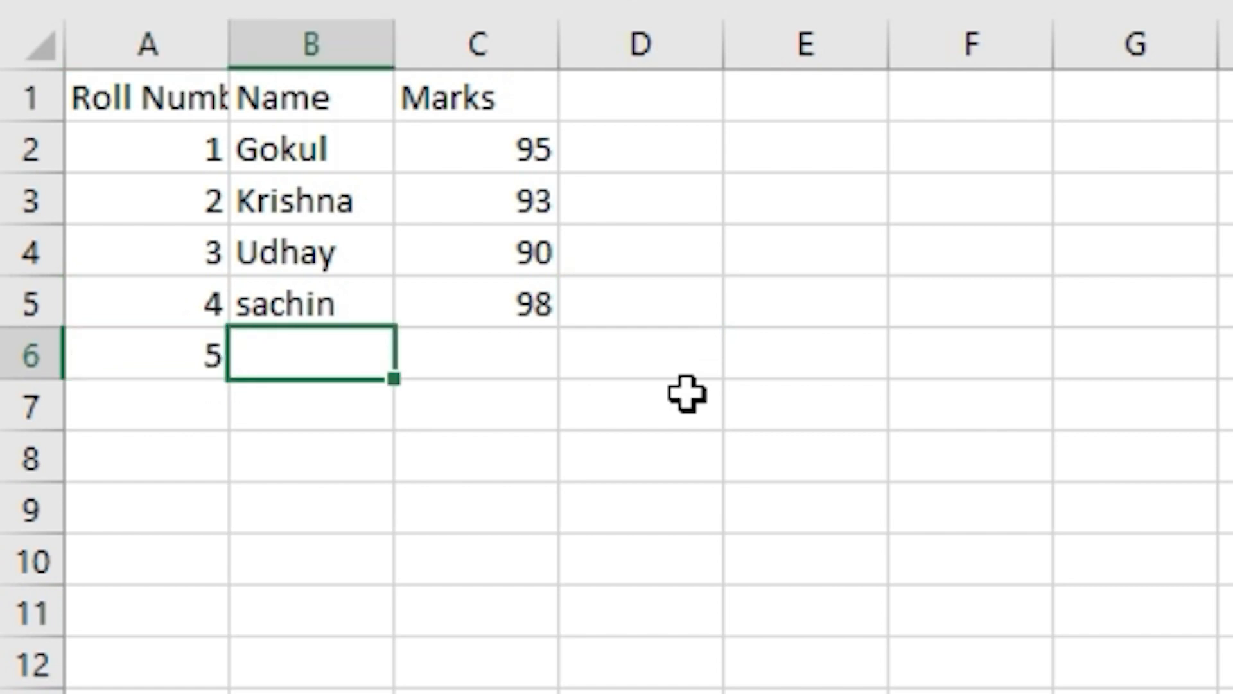
text(Dhoni)
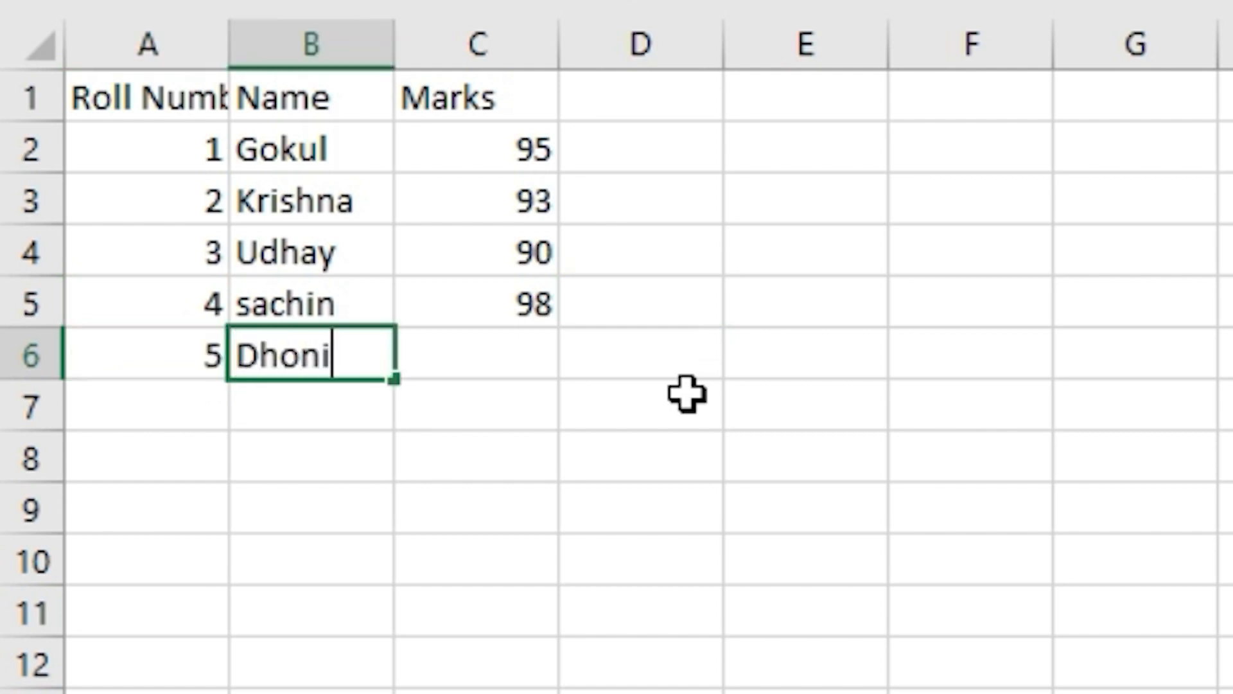
key(Tab)
text(97)
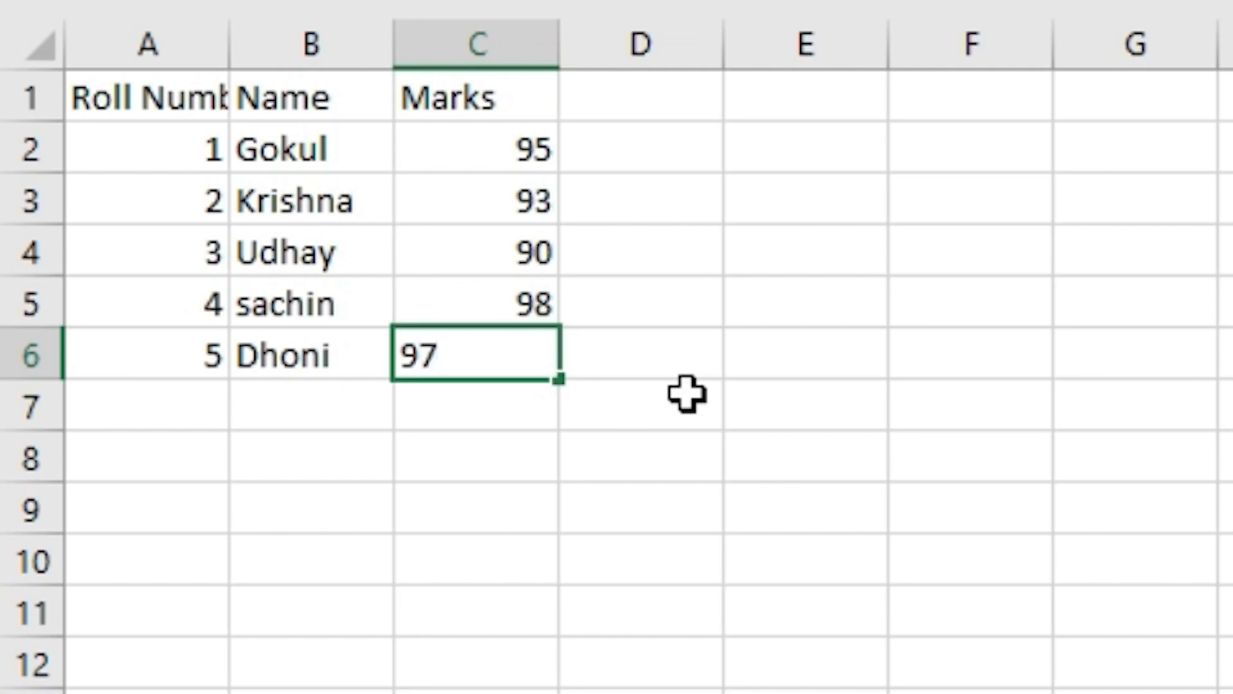
key(Up)
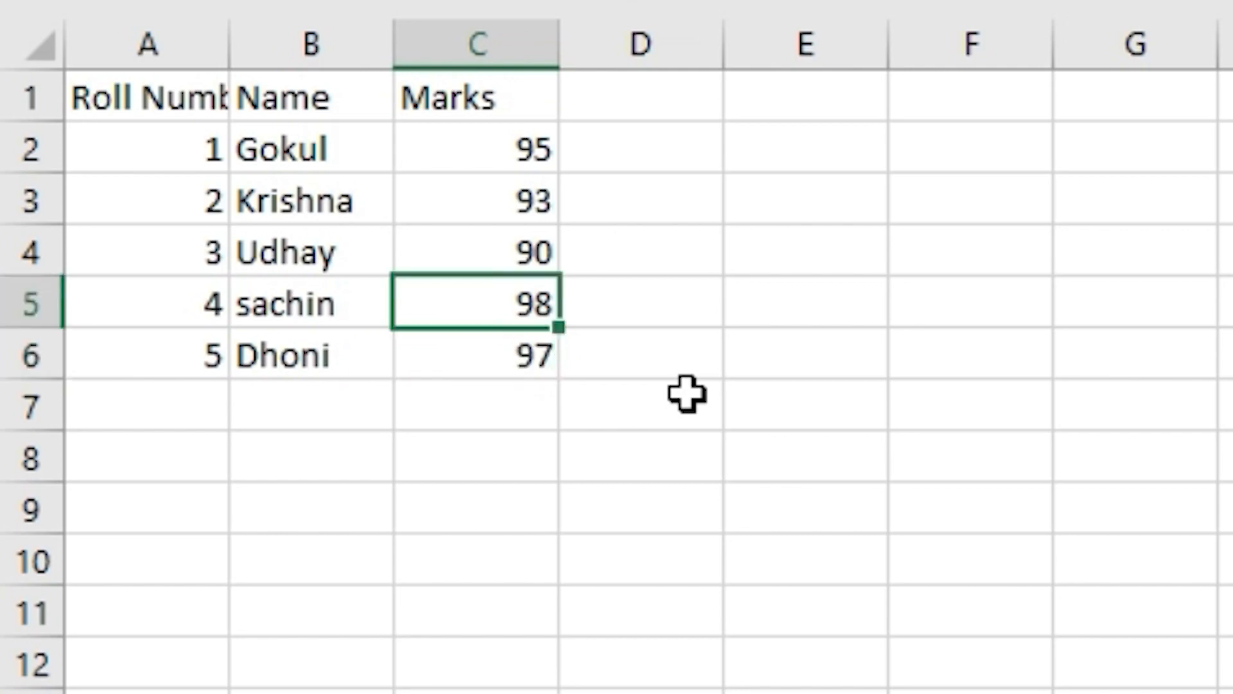
key(Left)
text(2)
key(ctrl+Return)
key(Left)
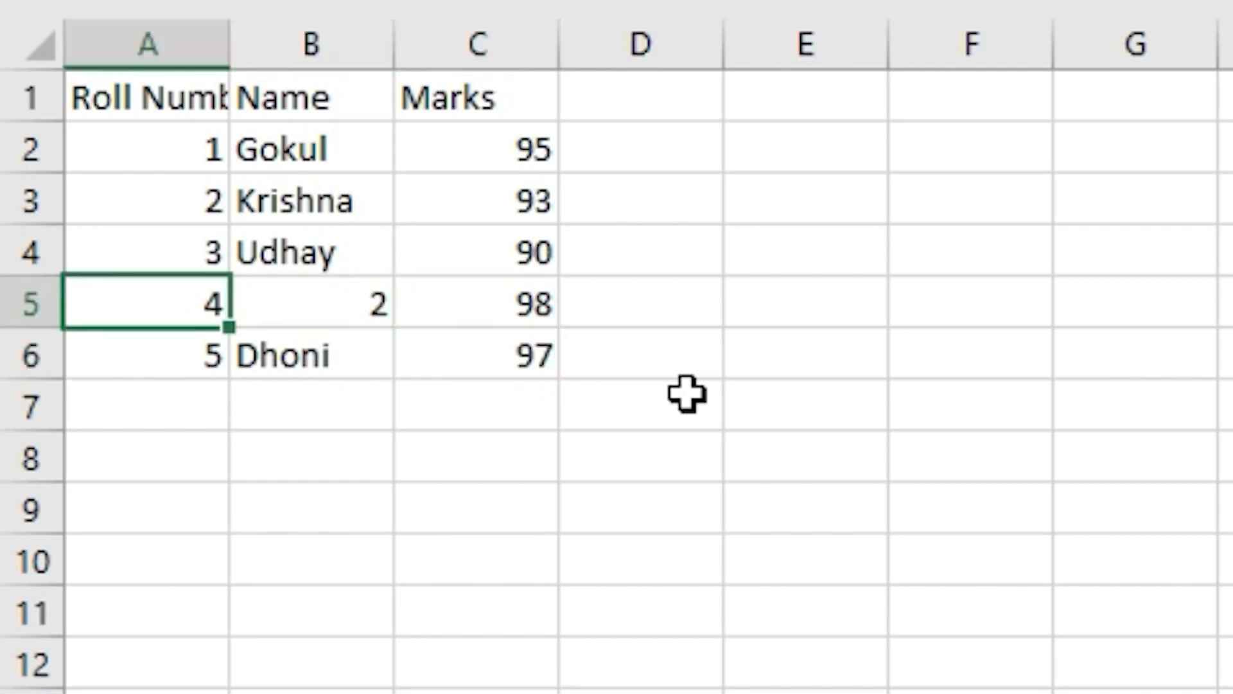
key(Right)
key(ctrl+z)
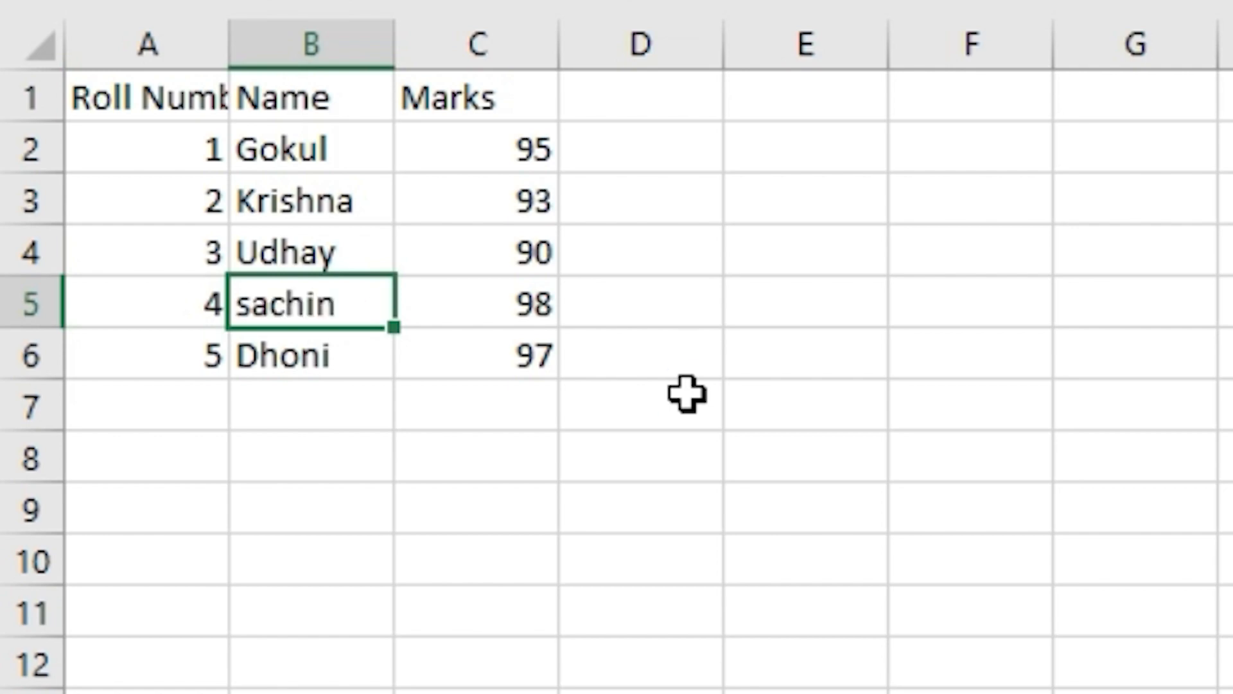
Capitalize the first letter of the fourth student's name in cell B5
key(F2)
key(Left)
key(Left)
key(Left)
key(Left)
key(Left)
key(Left)
key(Delete)
text(S)
key(Return)
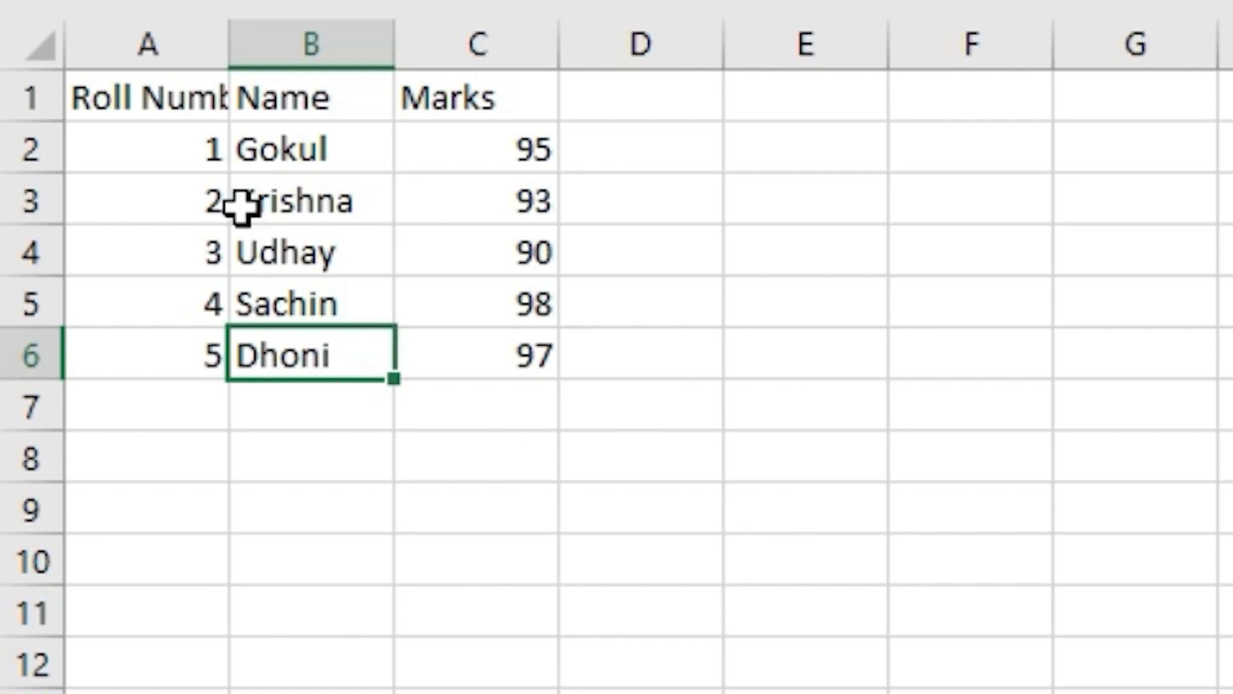
Copy the whole marks table, A1:C6, and add a new worksheet
click(174, 103)
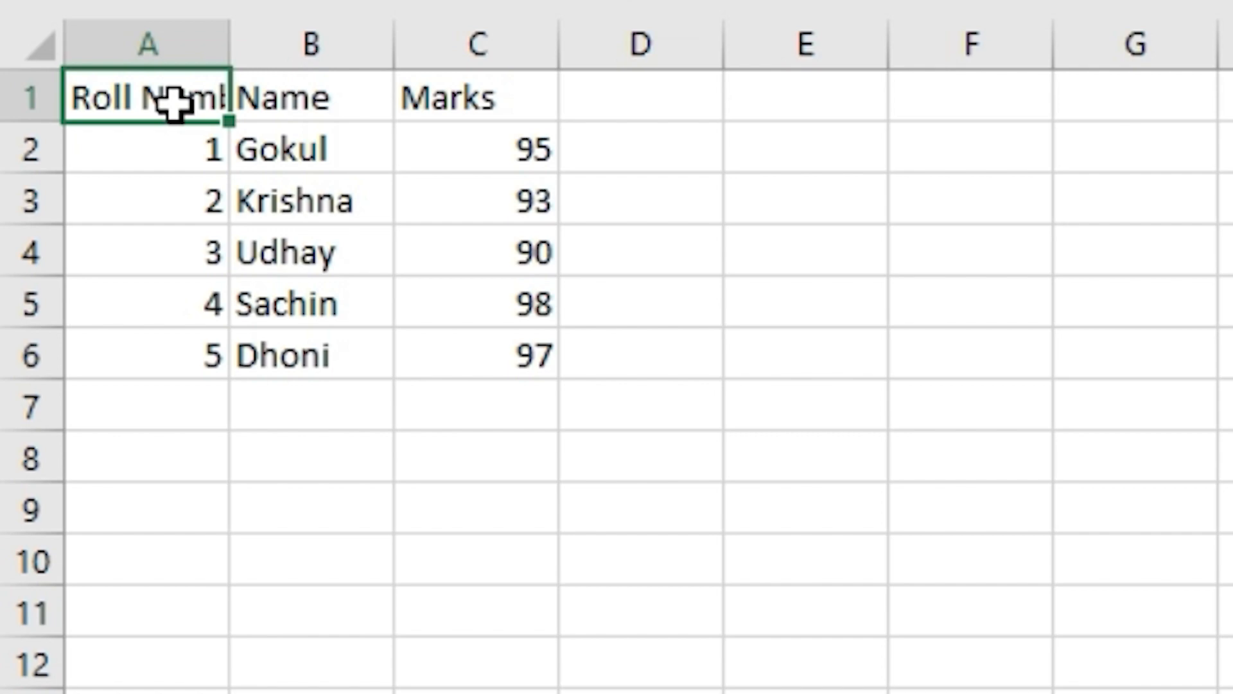
key(shift+Right)
key(shift+Right)
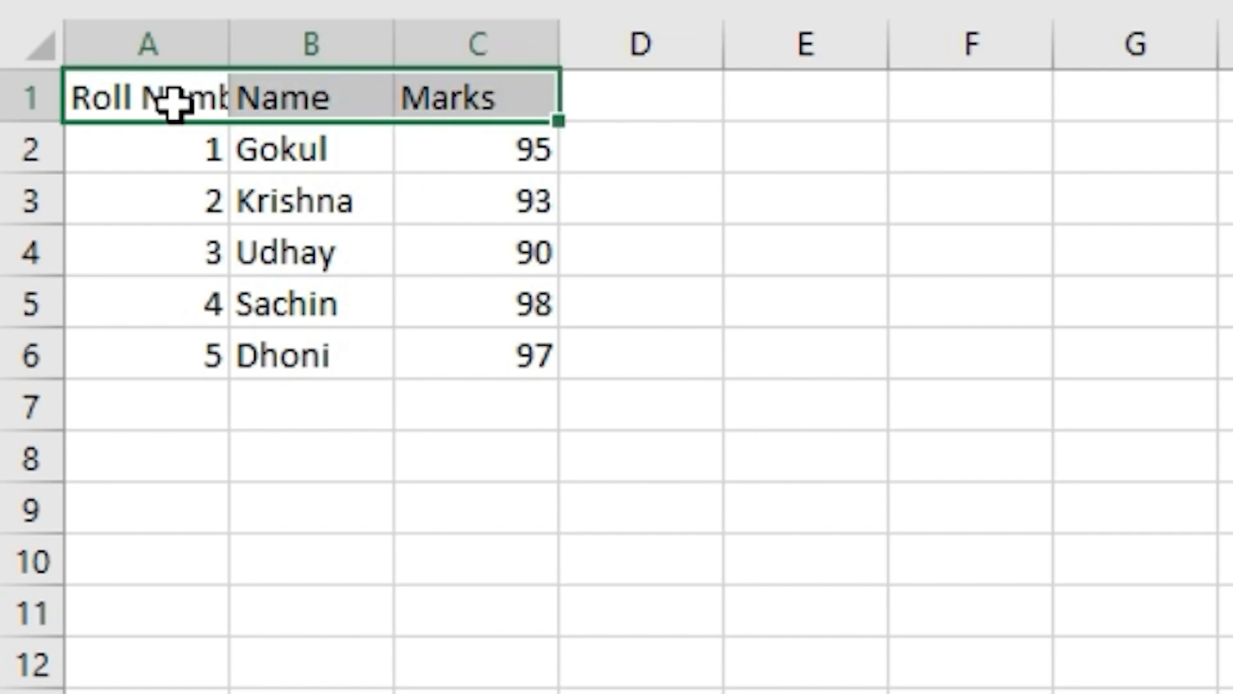
click(174, 103)
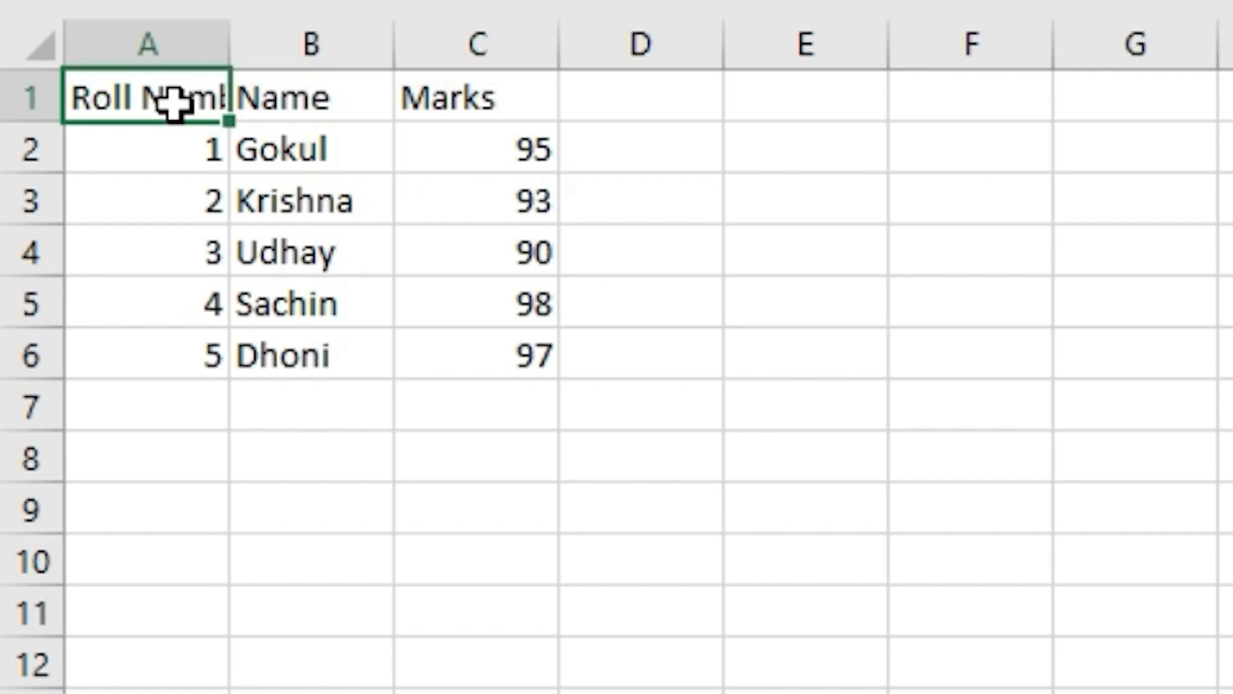
drag(174, 103, 486, 347)
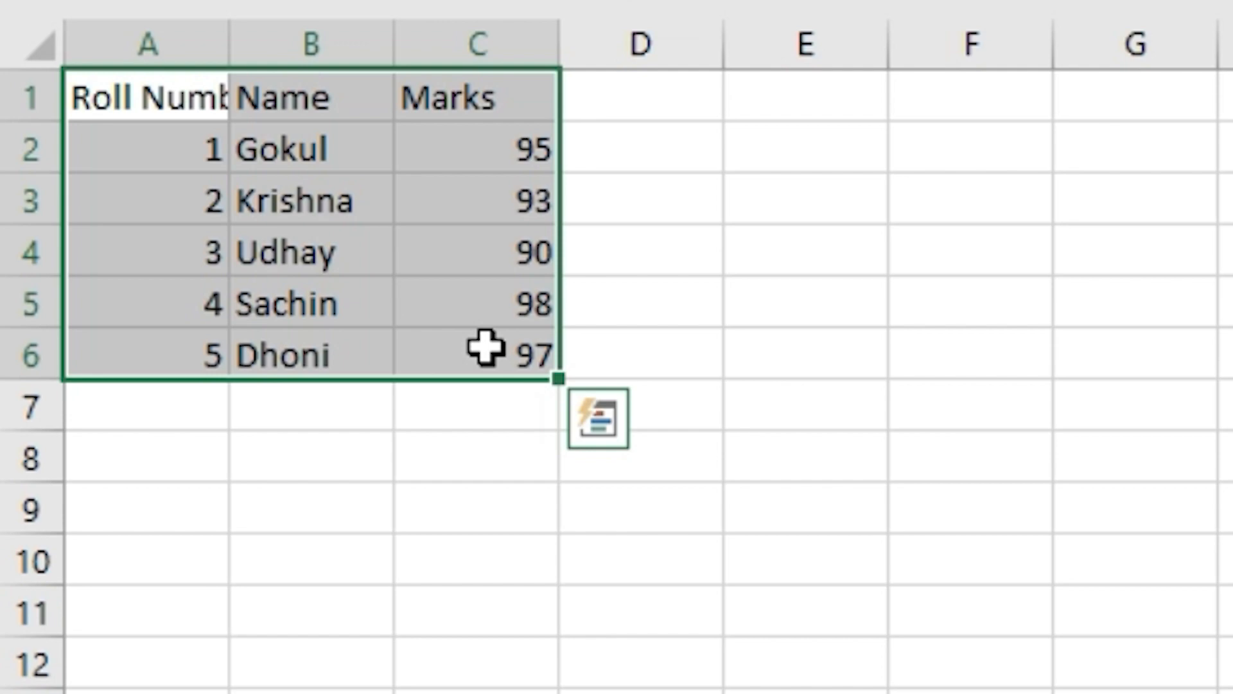
key(ctrl+c)
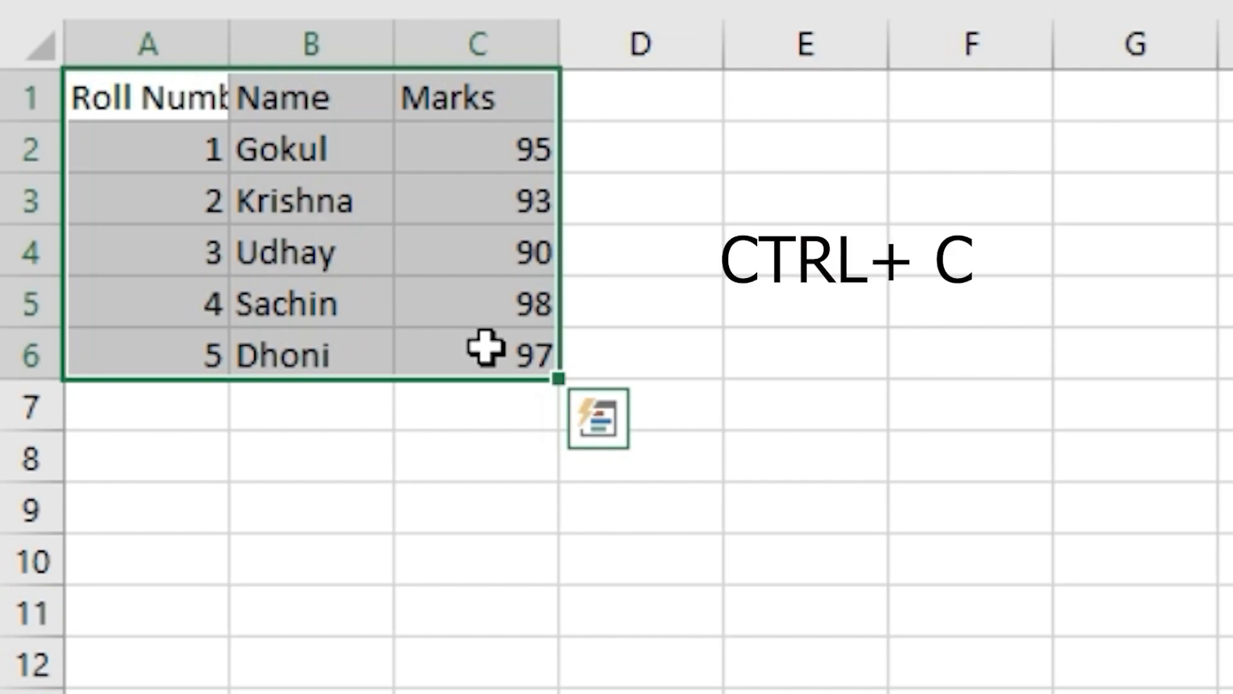
key(ctrl+c)
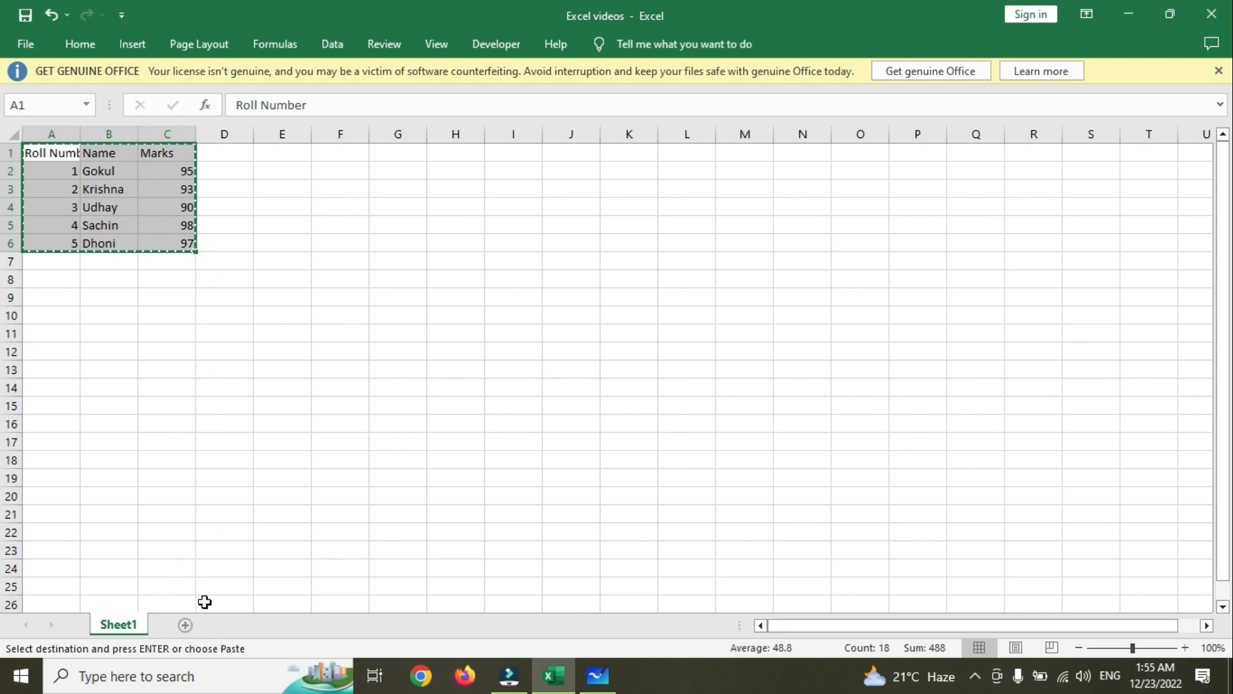
click(186, 624)
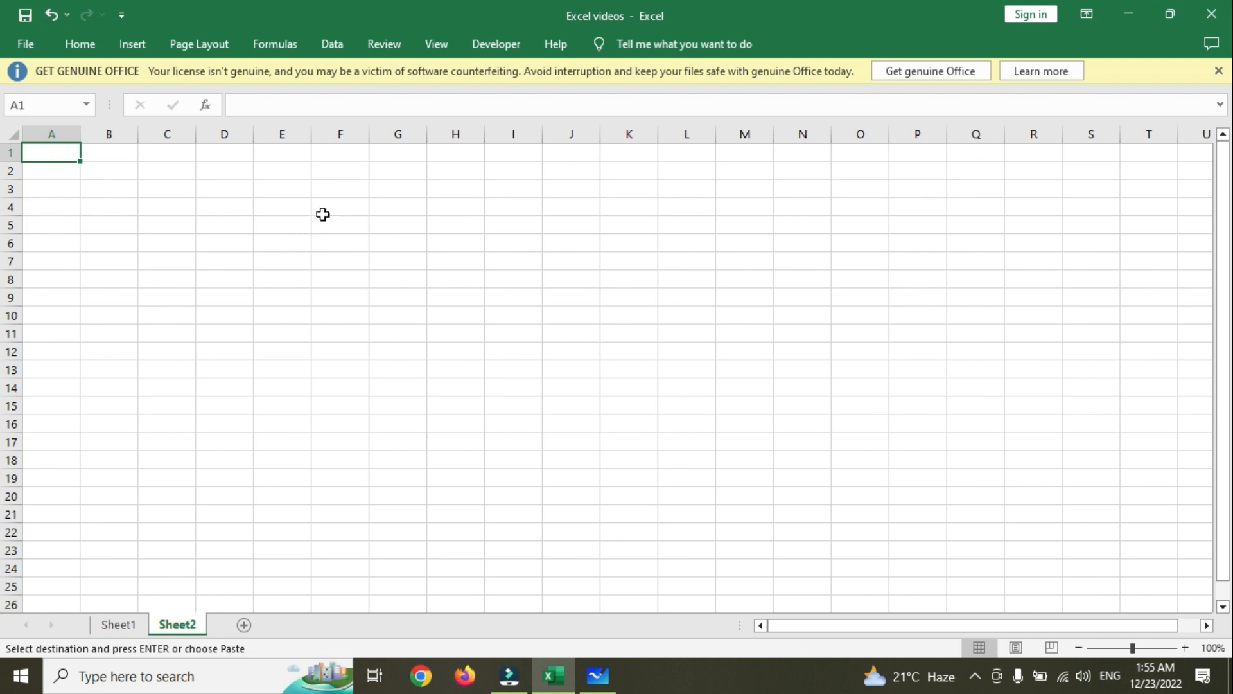
Try pasting the copied table at cell F1 of Sheet2 and undo that paste
click(341, 204)
click(345, 155)
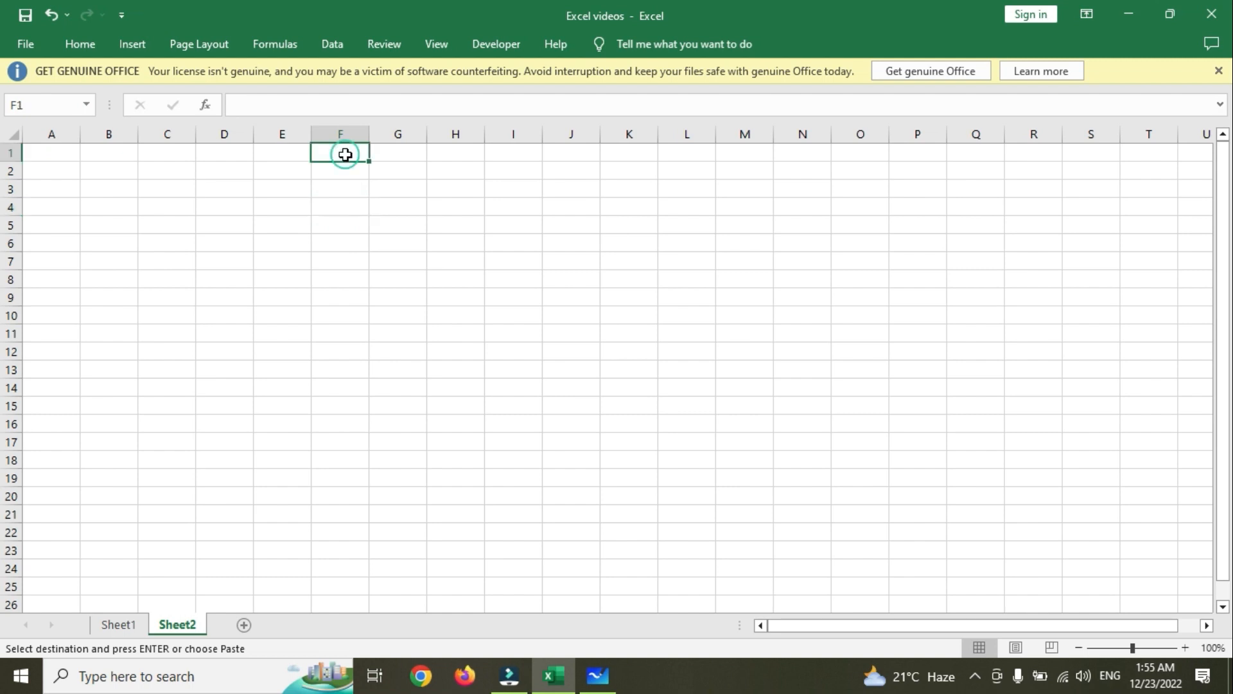
right_click(345, 154)
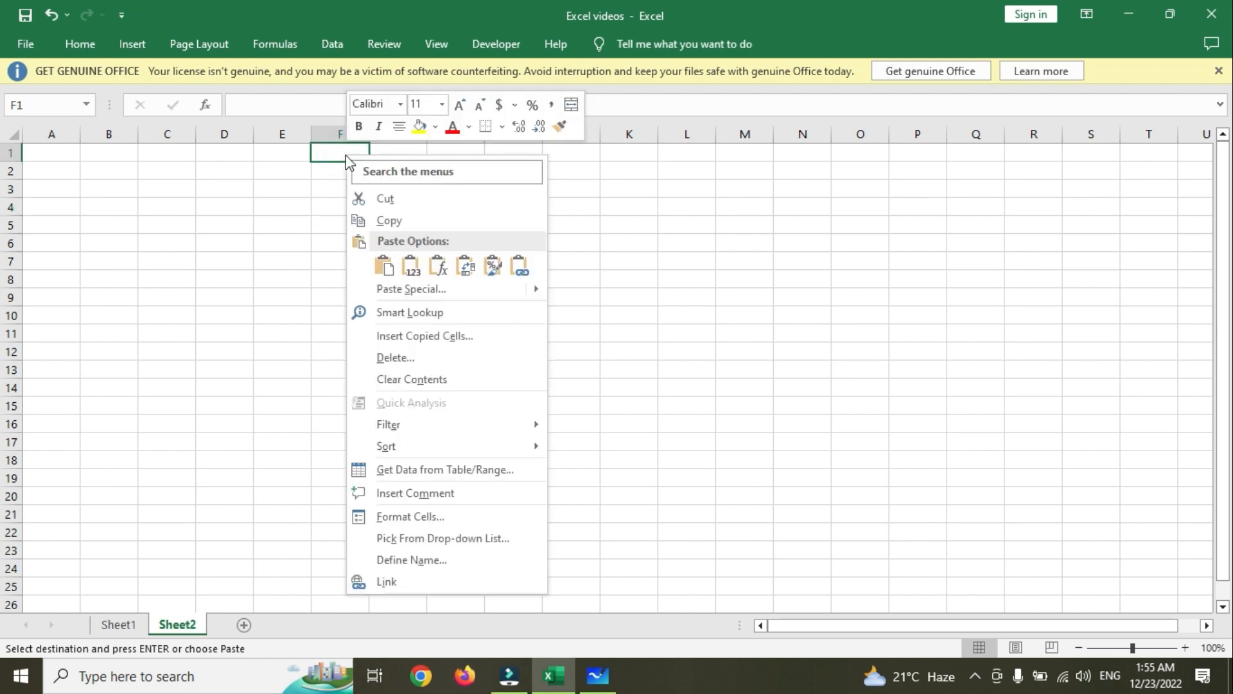
click(392, 274)
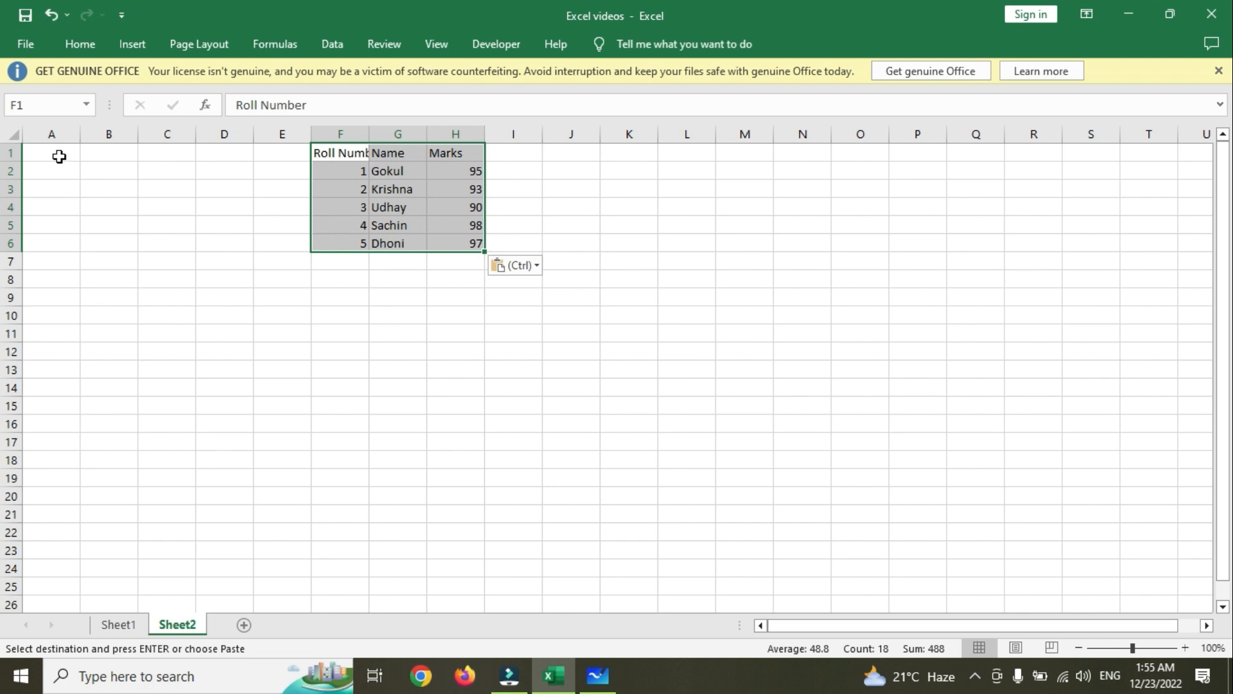
key(ctrl+z)
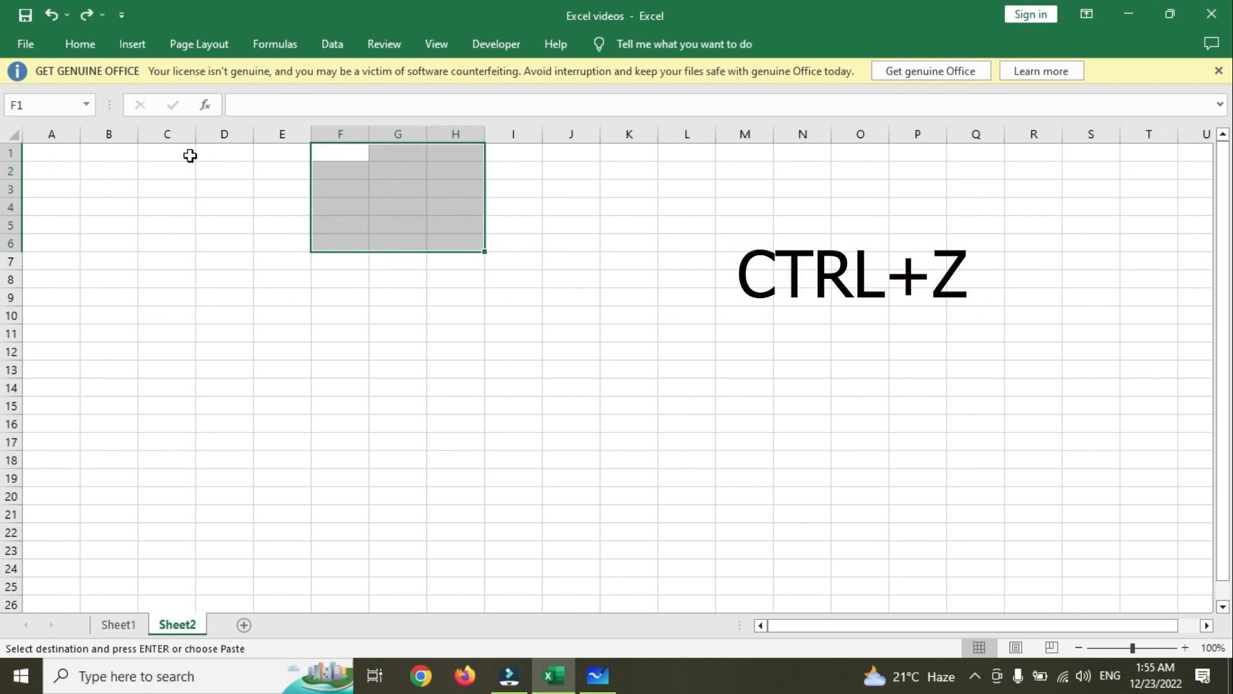
Paste the copied marks table at cell A1 of Sheet2 and compare it with the original on Sheet1
click(54, 148)
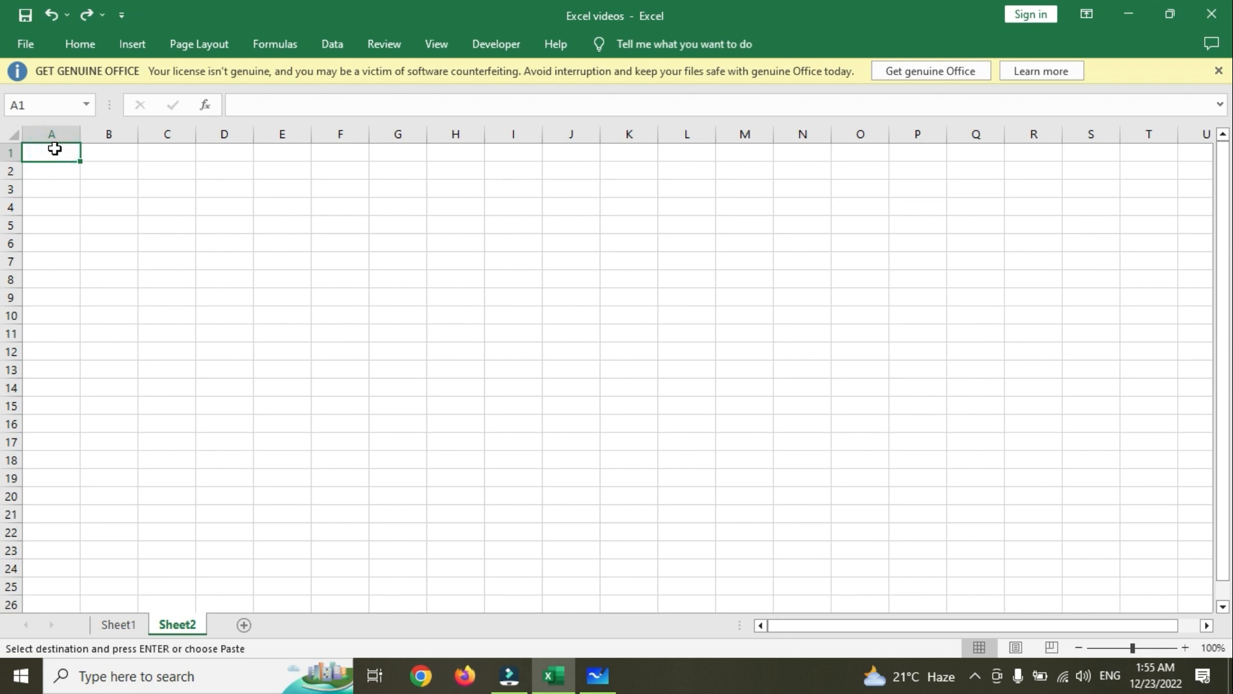
right_click(54, 148)
click(96, 257)
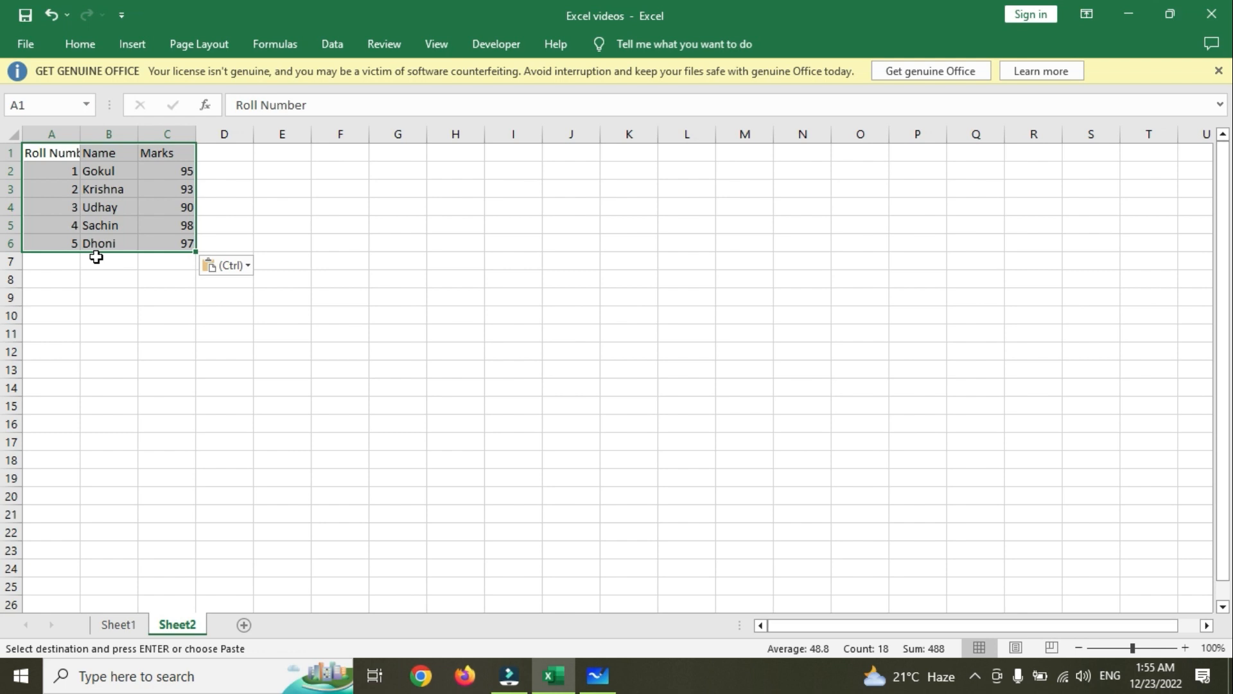
click(118, 625)
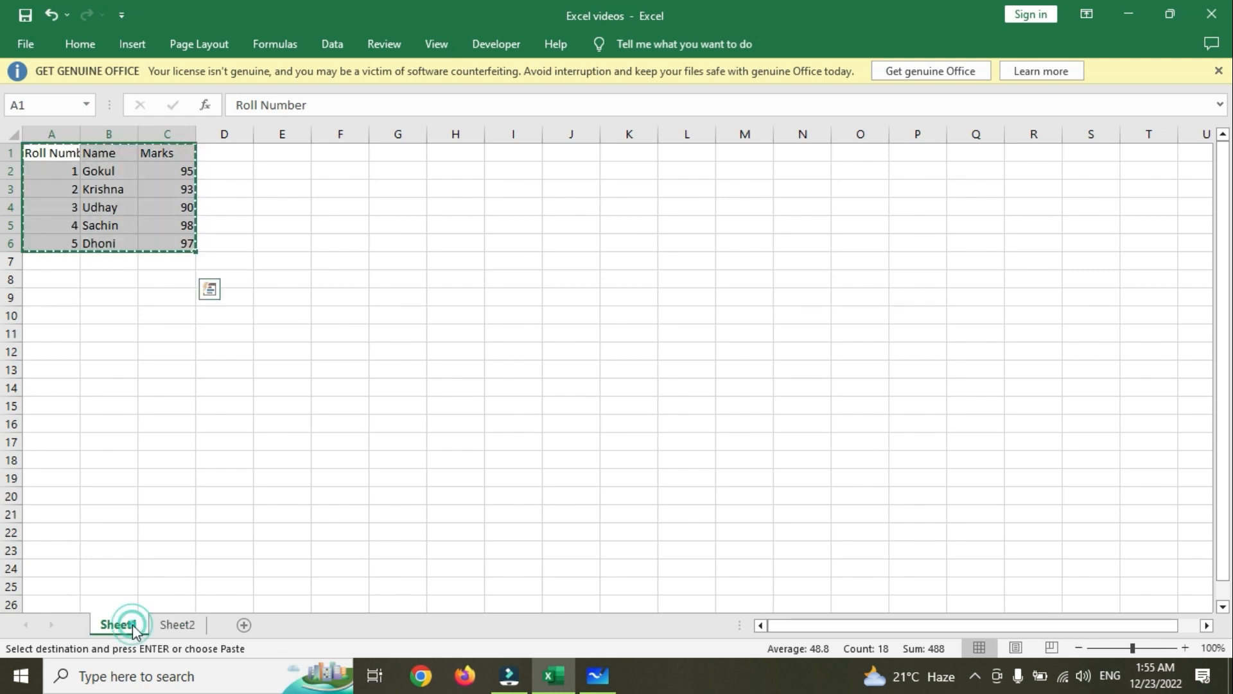
click(186, 626)
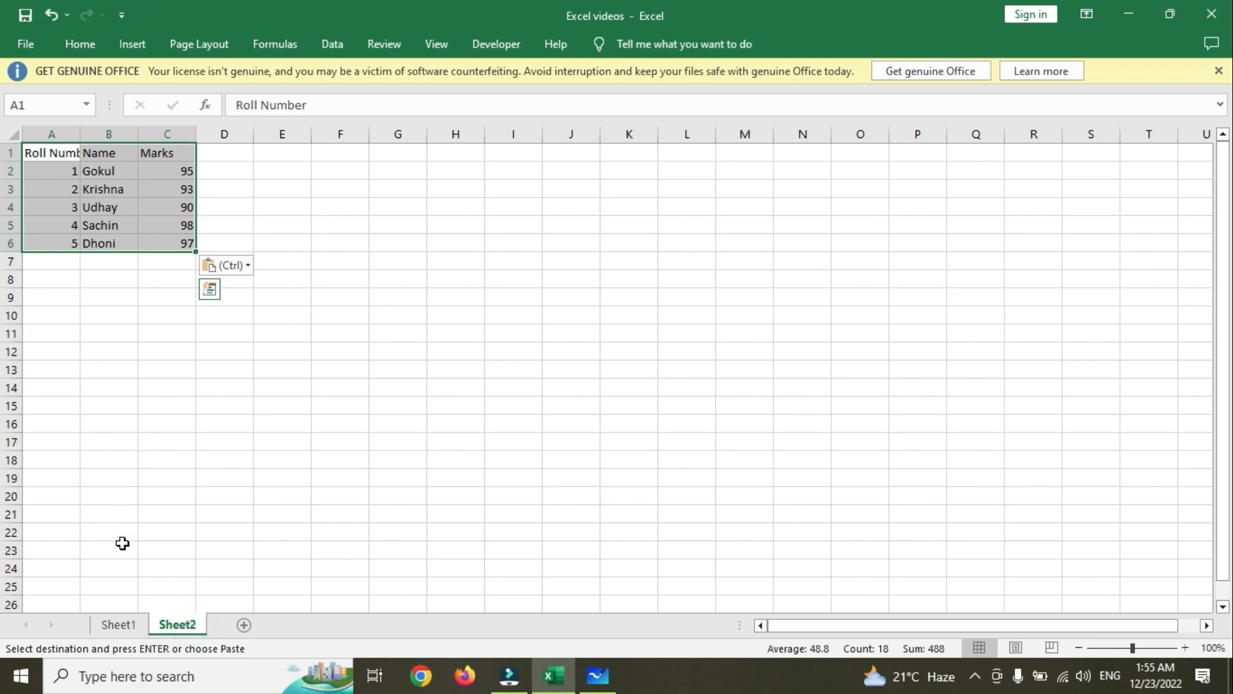
Cut the whole marks table, A1:C6, from Sheet1
click(121, 623)
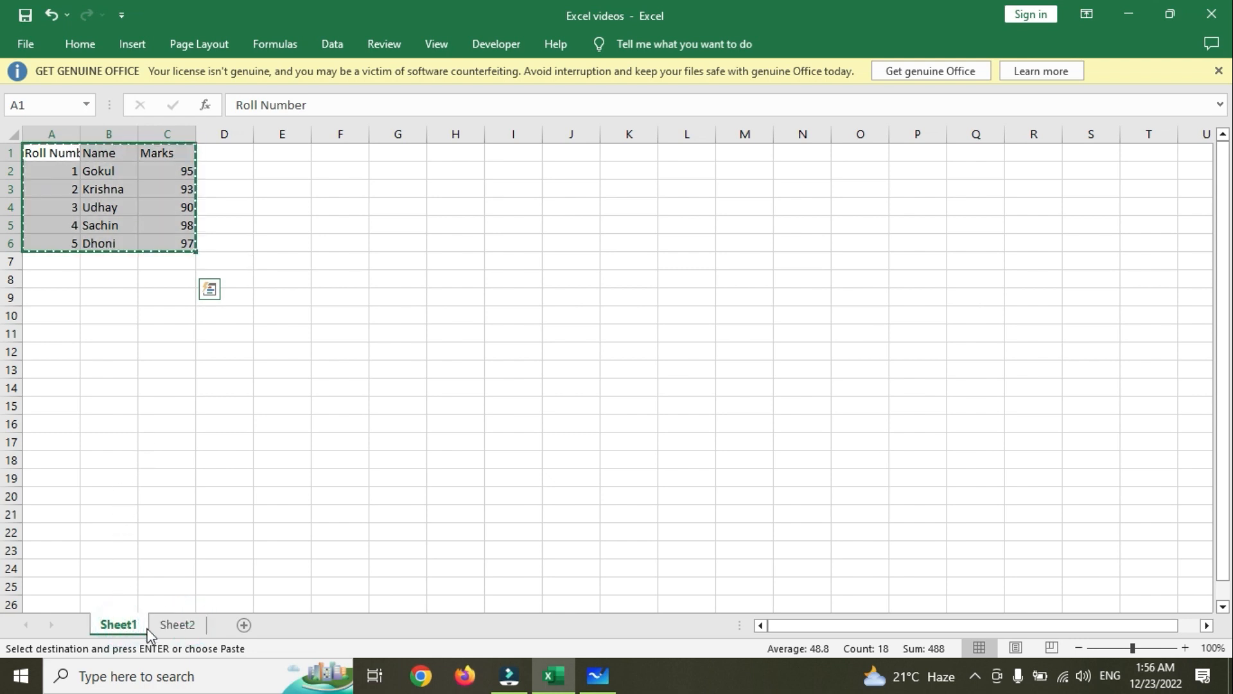
click(111, 205)
drag(71, 156, 162, 245)
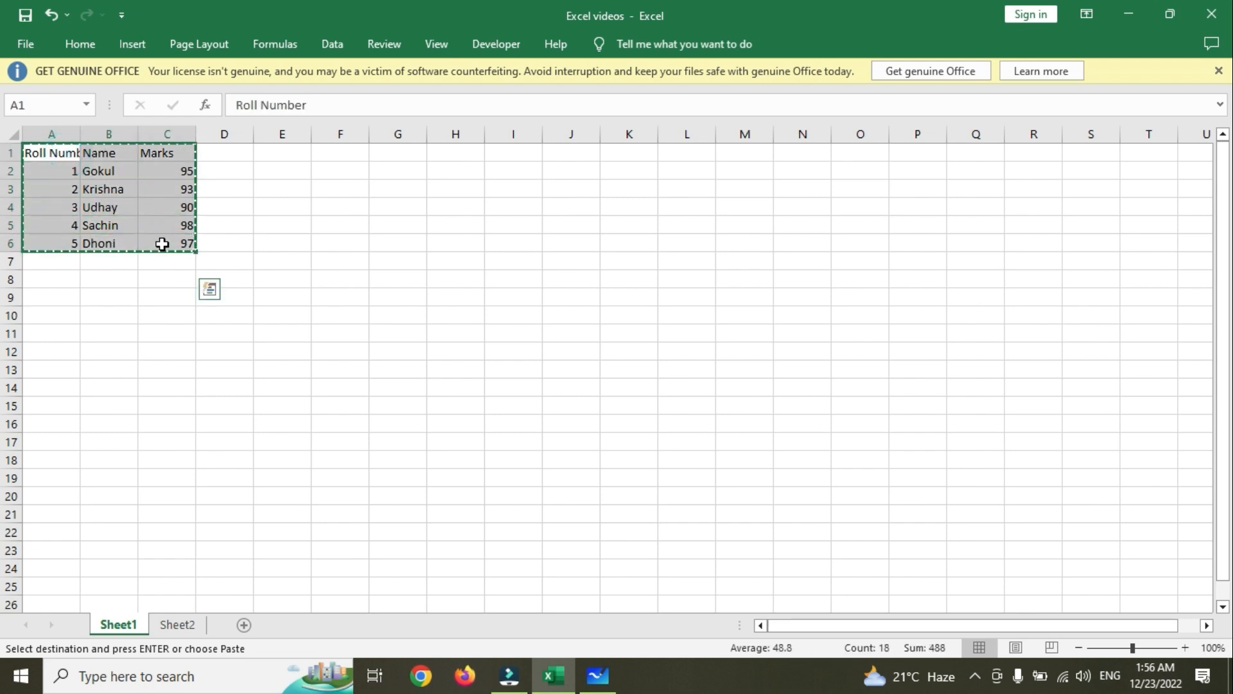
right_click(162, 244)
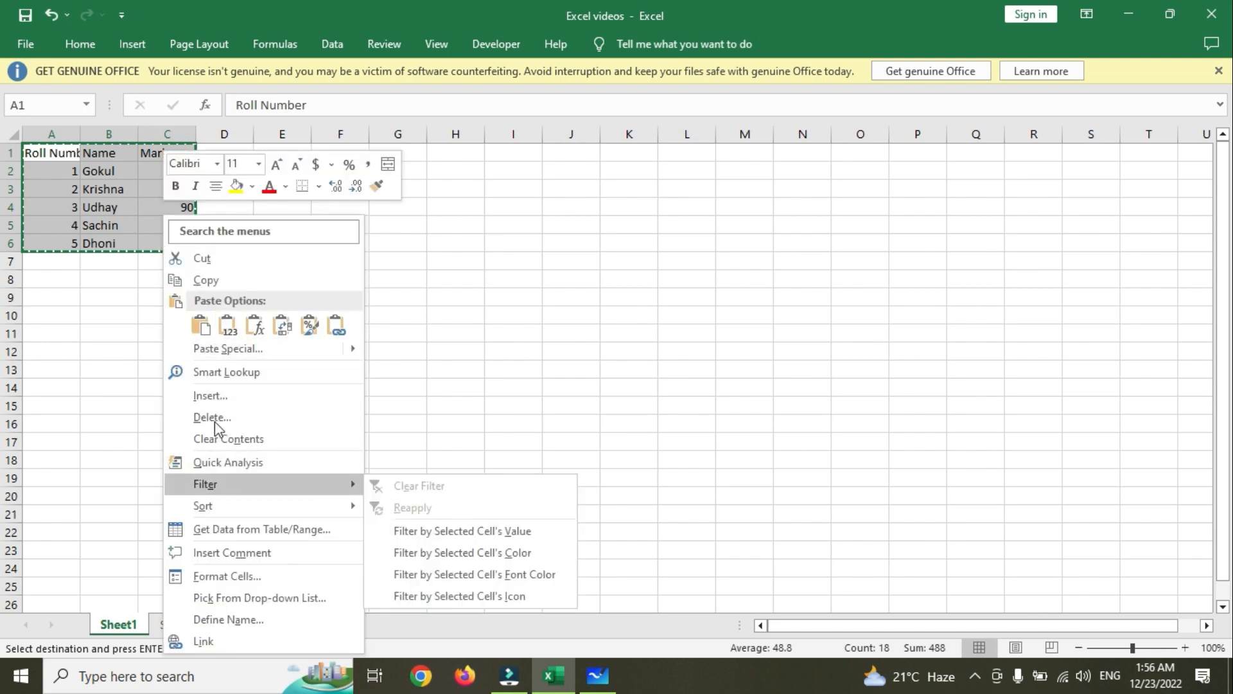
click(229, 258)
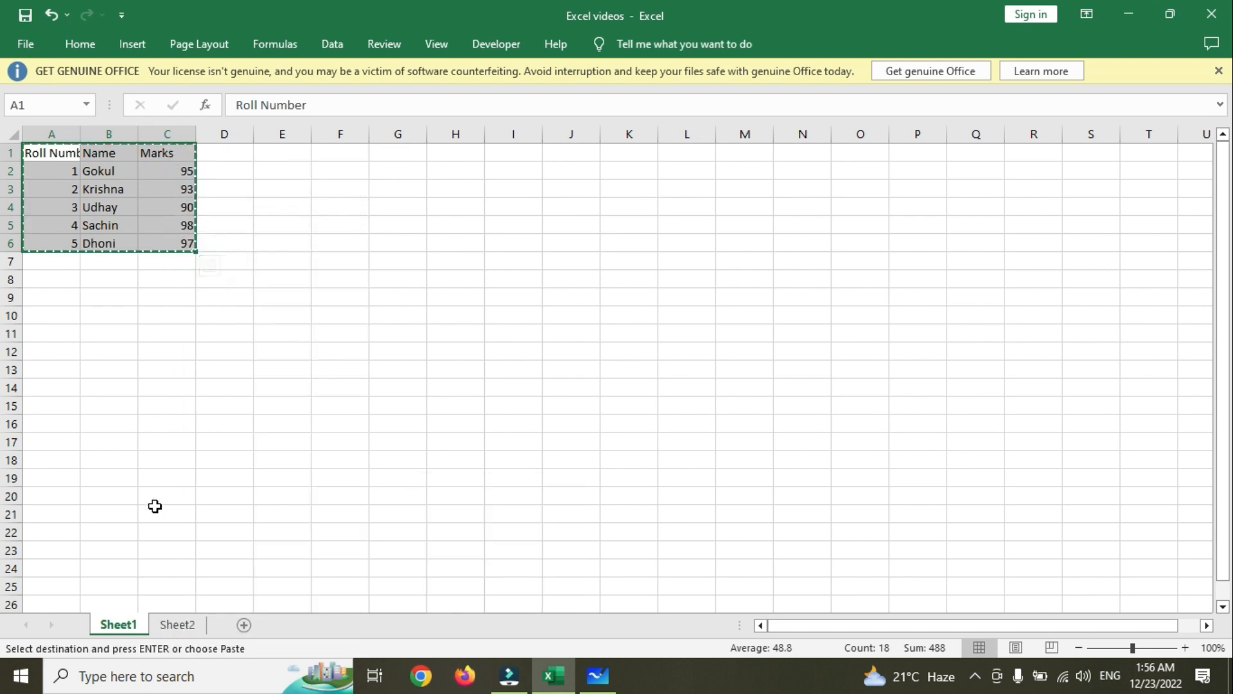
Paste the cut table at cell A1 of Sheet2 and check its former range on Sheet1
click(175, 625)
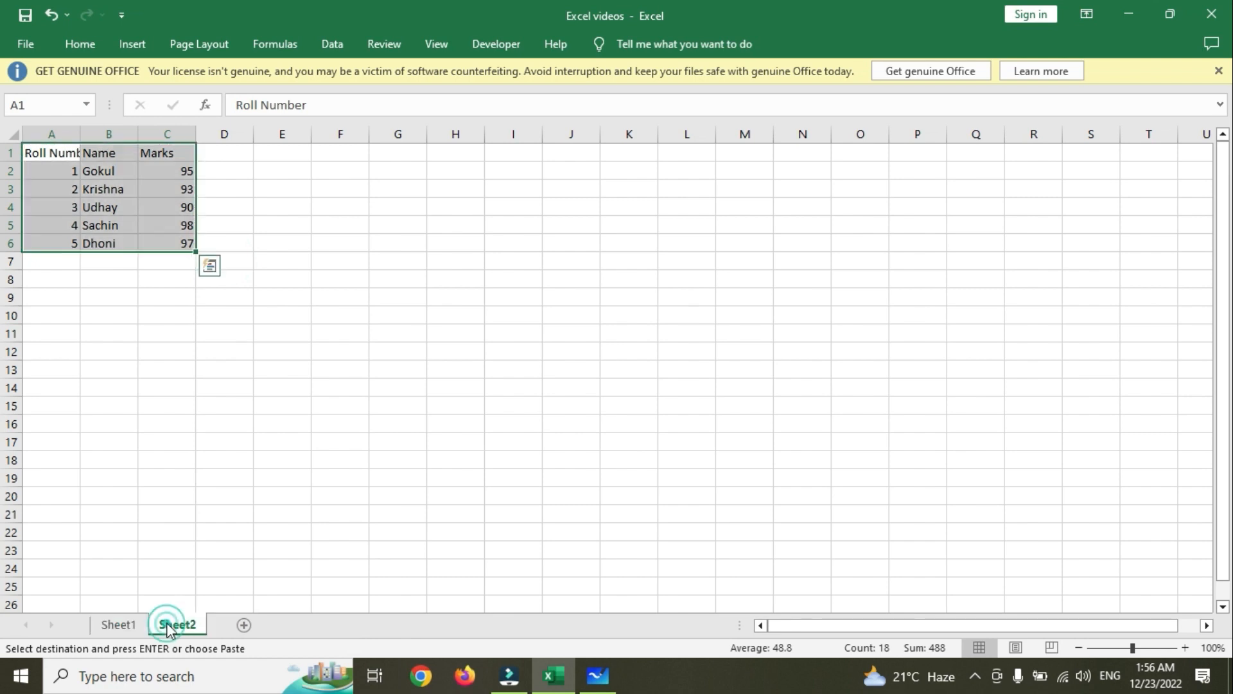
click(75, 153)
right_click(74, 153)
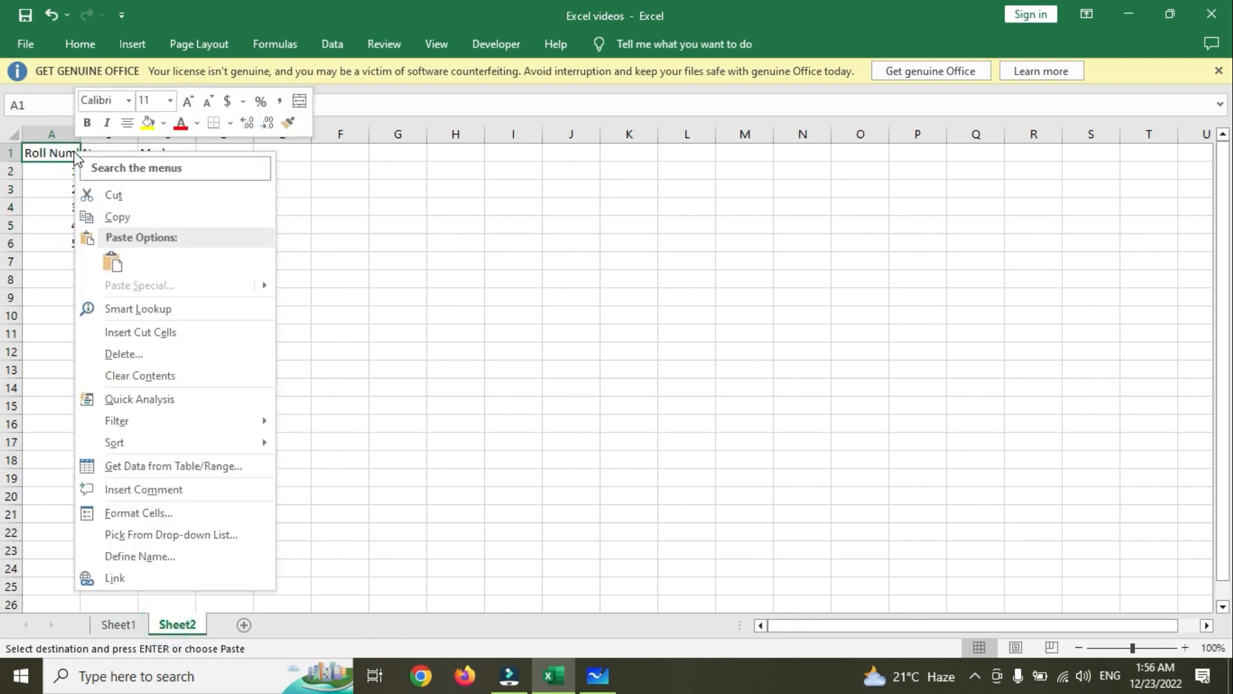
click(112, 263)
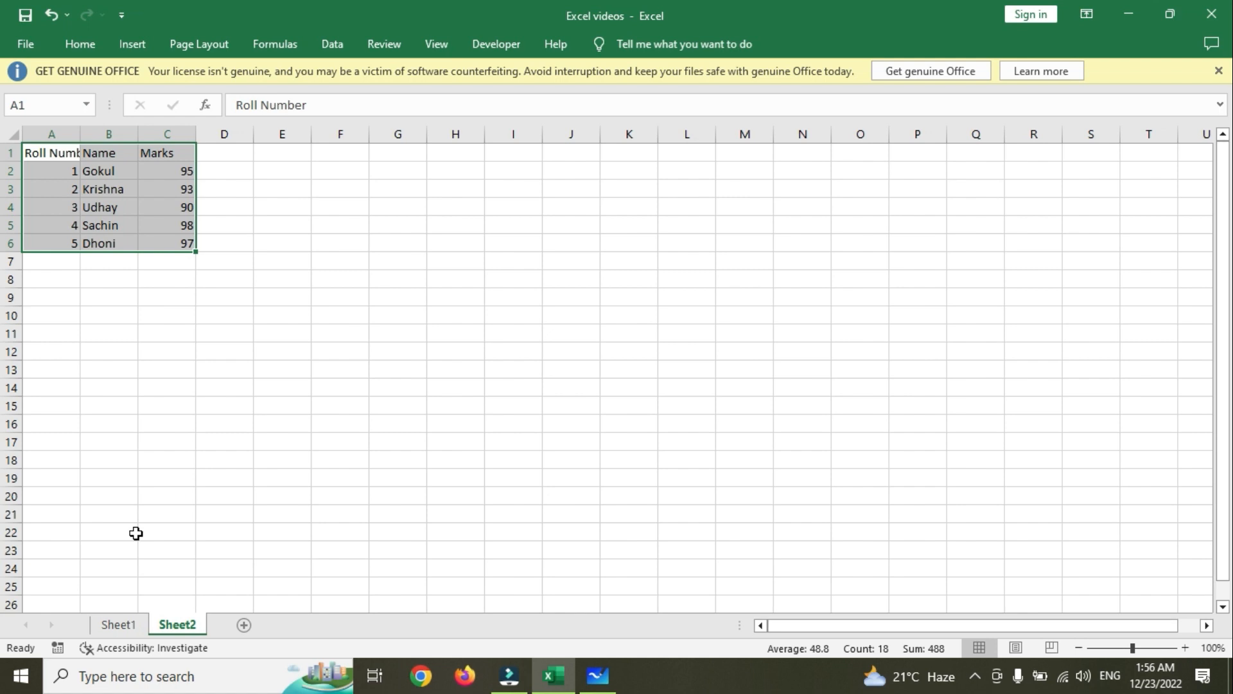
click(119, 624)
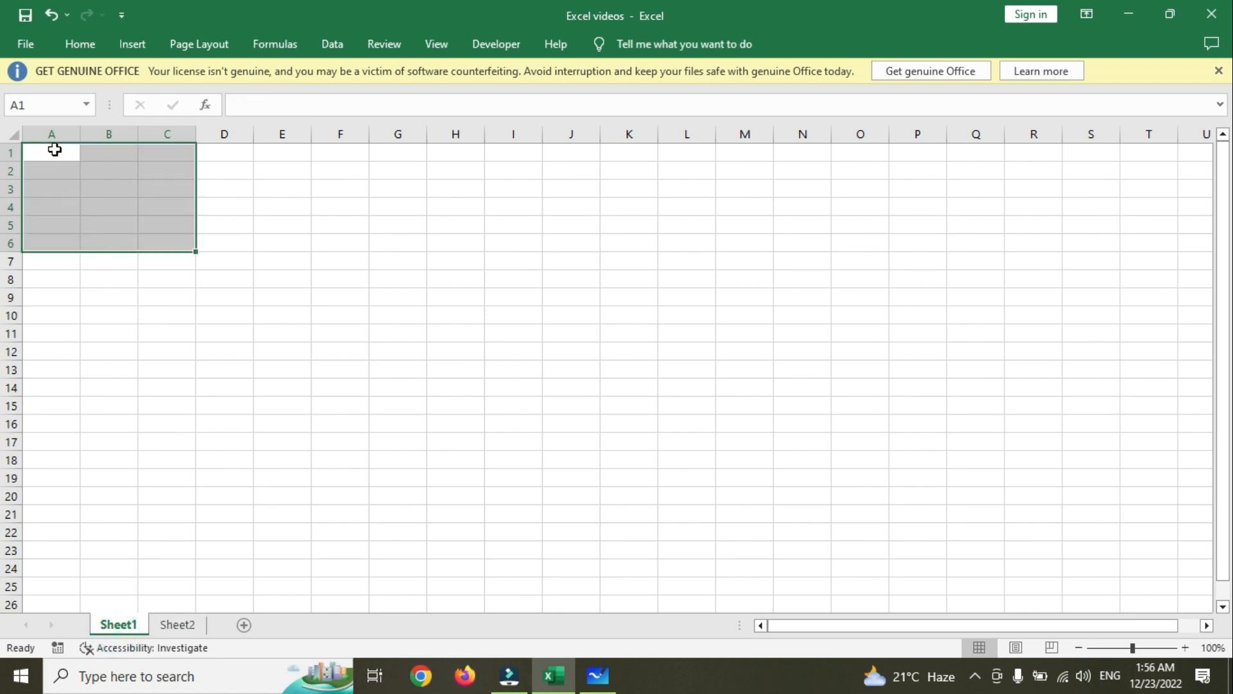
drag(54, 152, 150, 239)
Autofit the width of column A on Sheet2 to its Roll Number heading
click(178, 625)
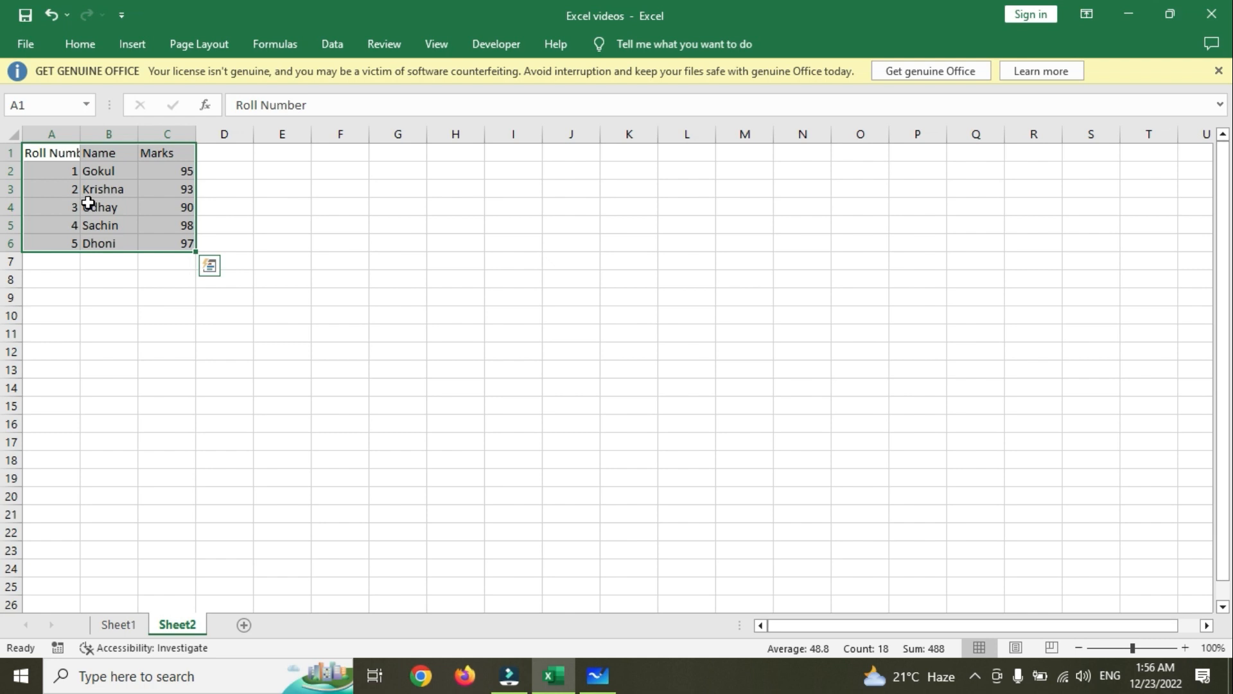
double_click(81, 134)
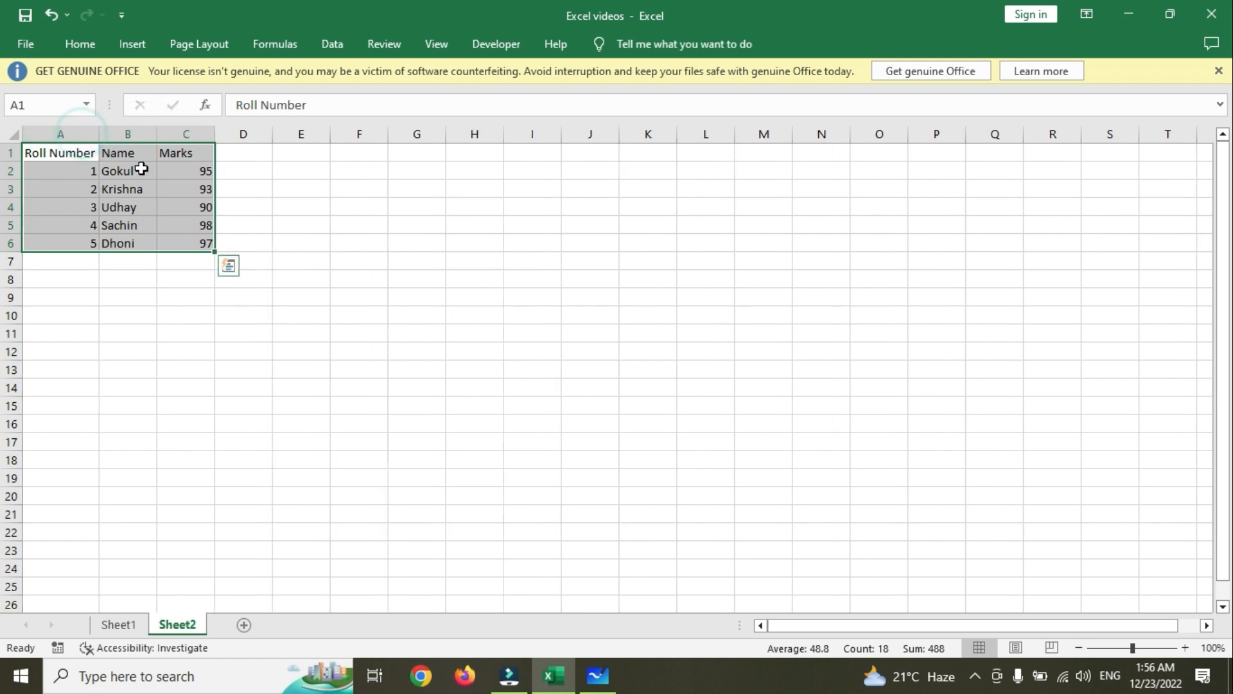
click(87, 222)
click(127, 202)
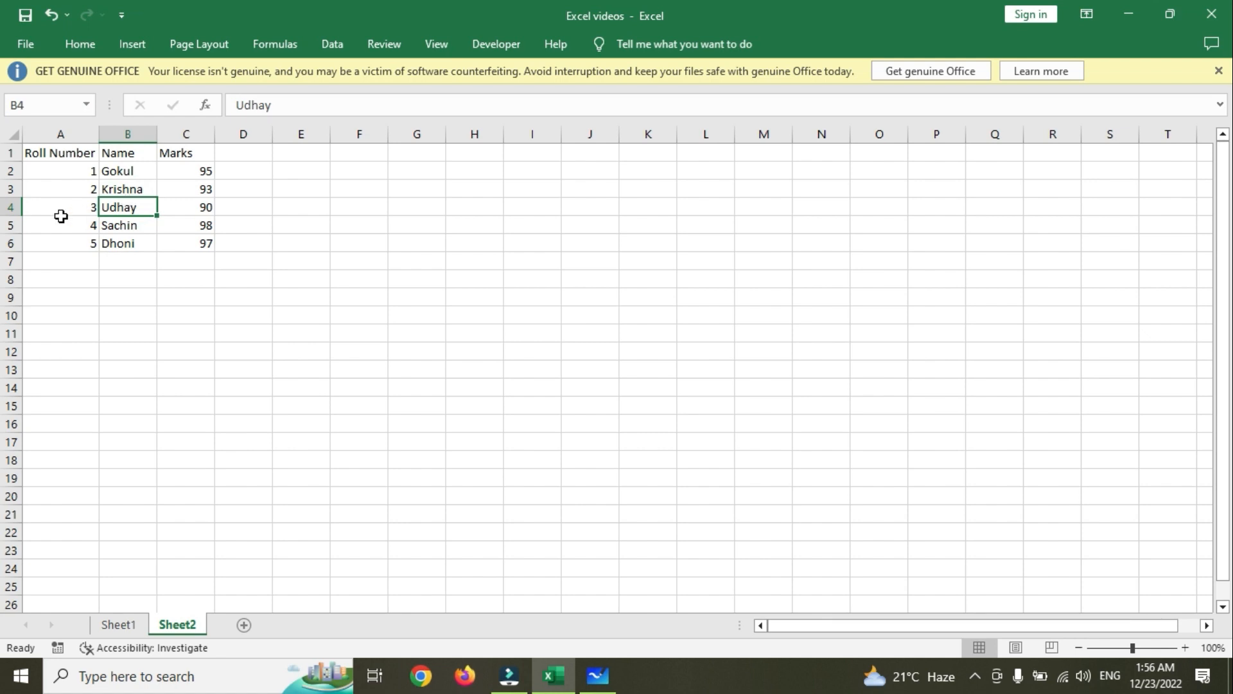
click(12, 206)
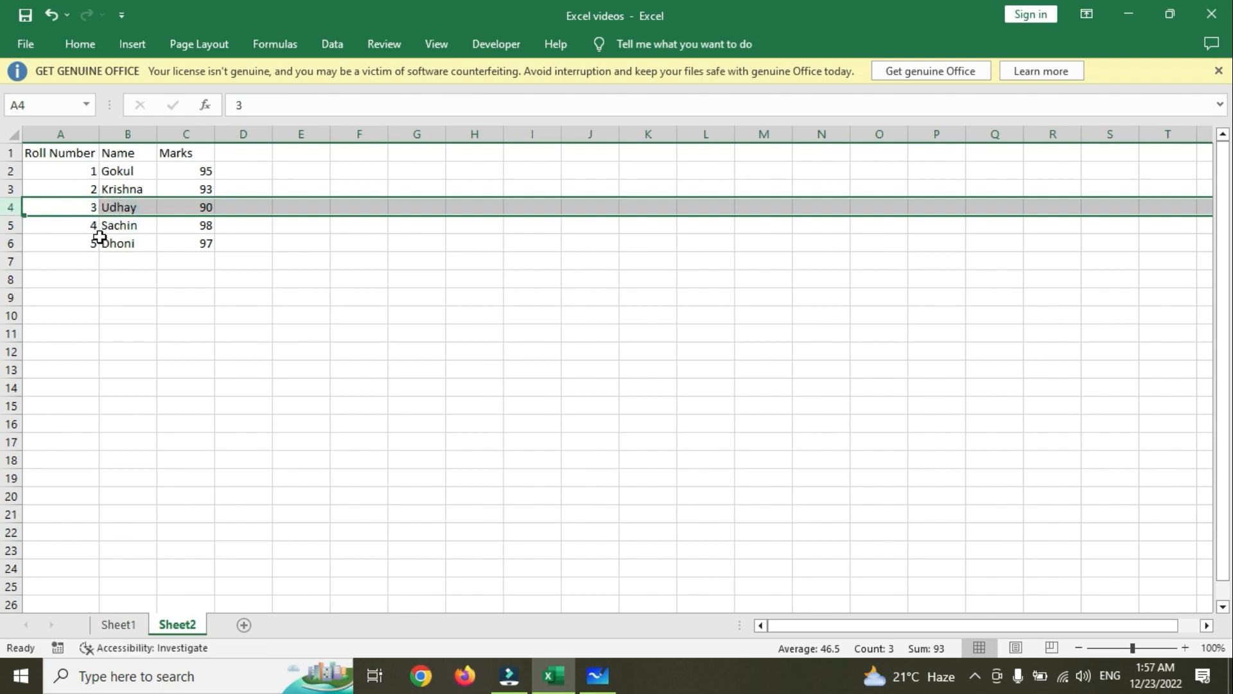
click(109, 211)
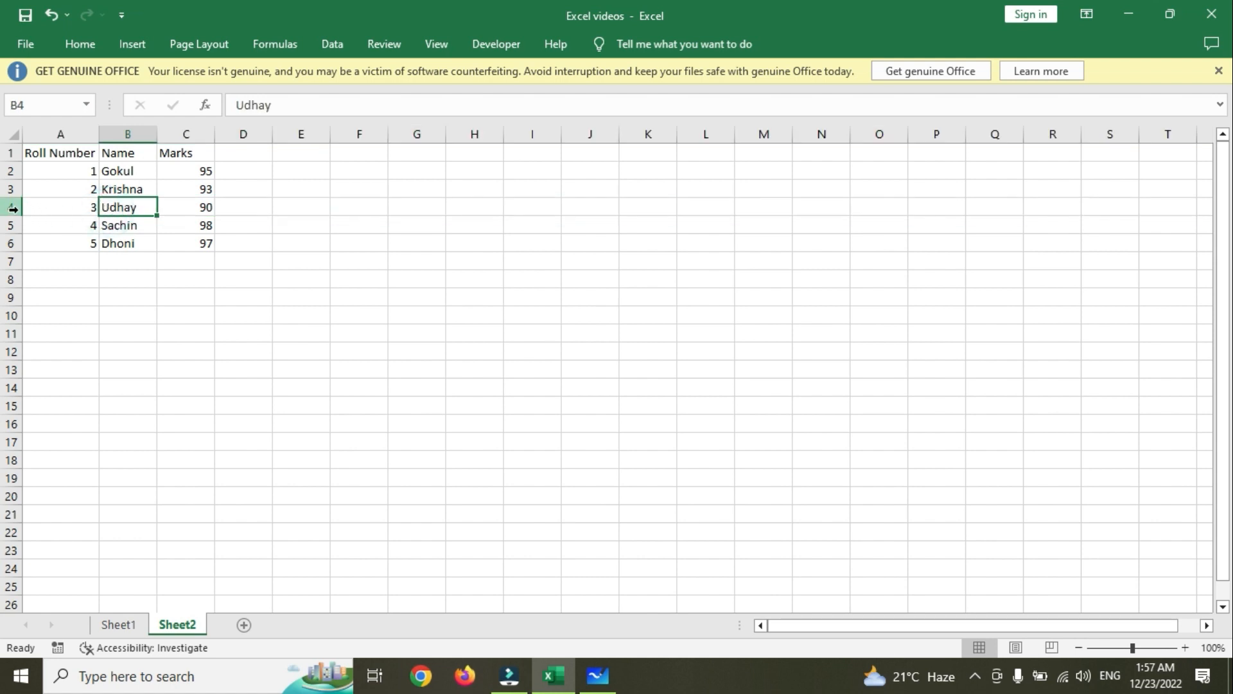
Try inserting a single cell at A4 with the existing cells shifted down, and undo the insertion
click(56, 211)
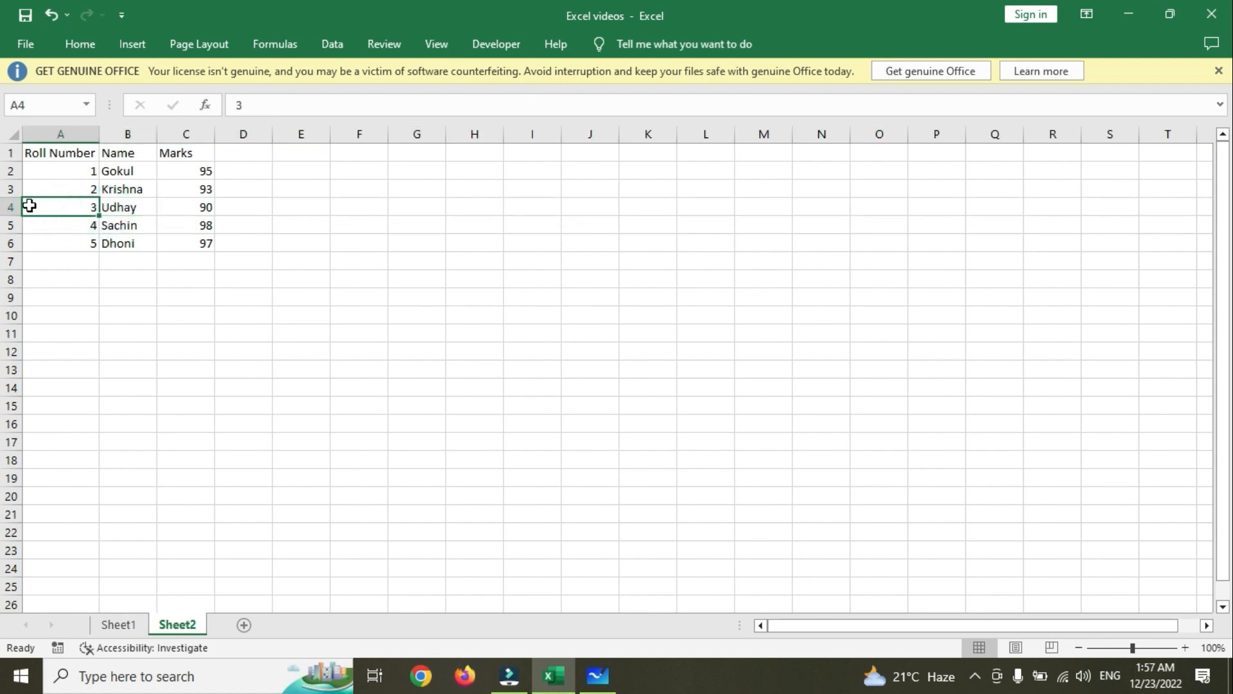
right_click(29, 205)
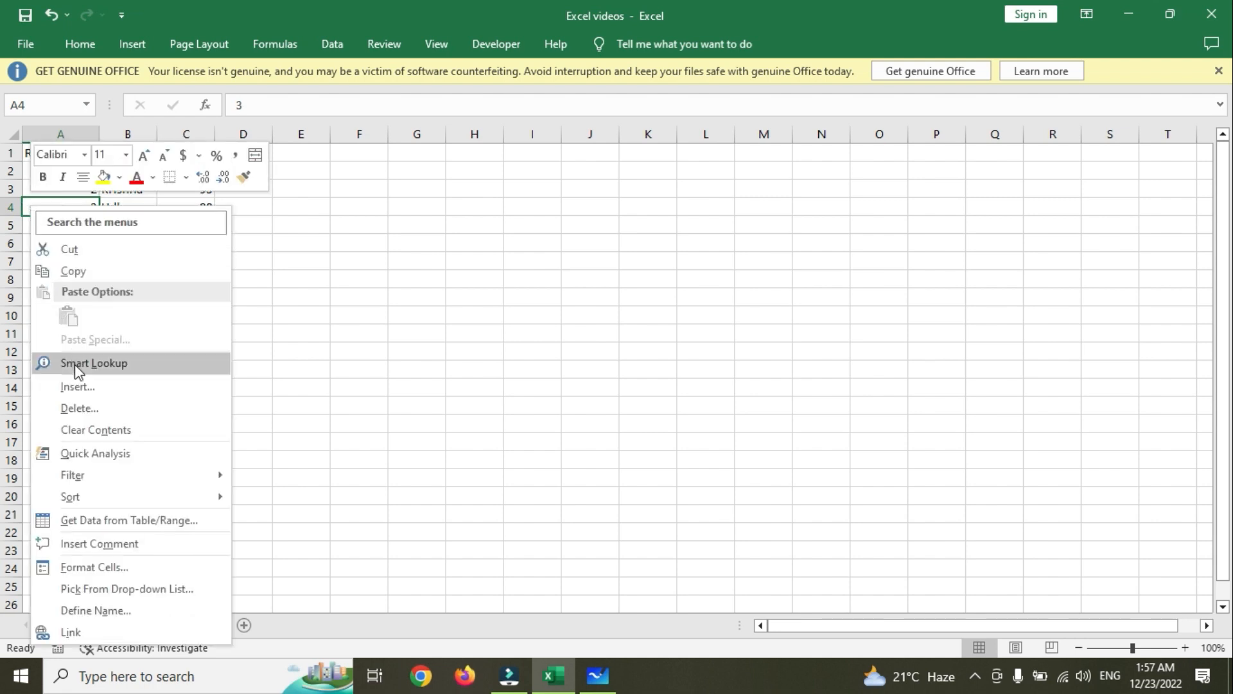
click(79, 389)
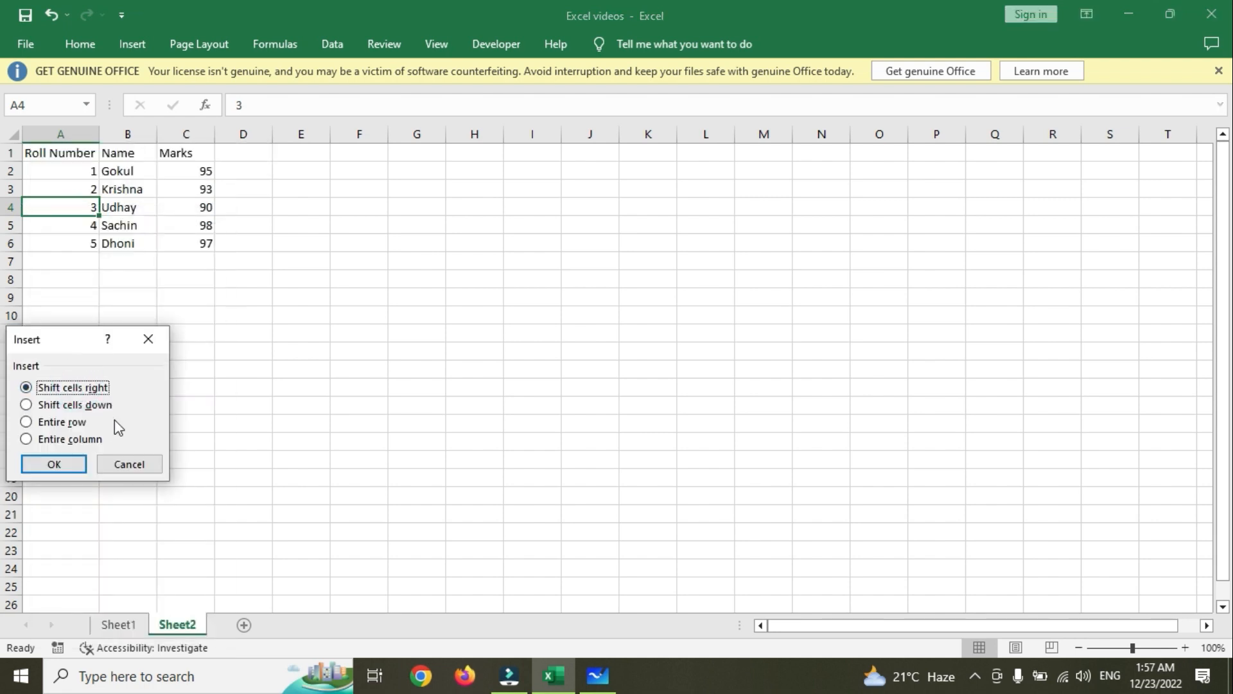
click(76, 404)
click(54, 463)
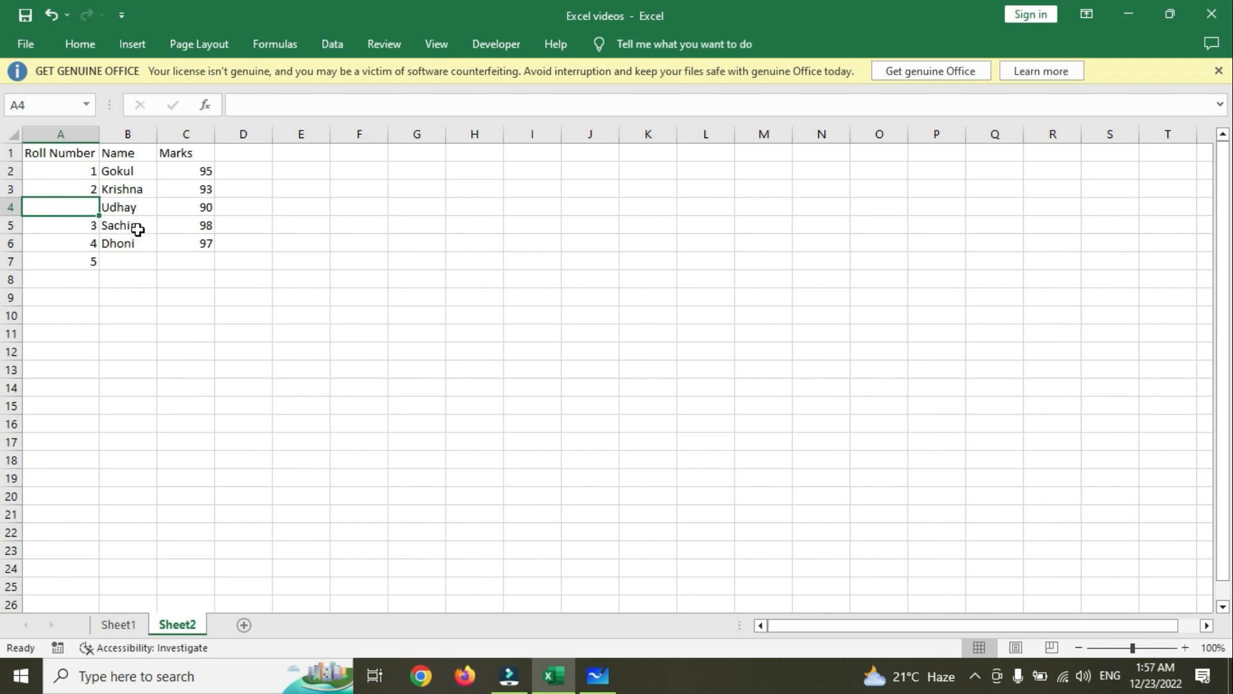
key(ctrl+z)
Insert an entire blank row at row 4 of the marks table on Sheet2
click(12, 207)
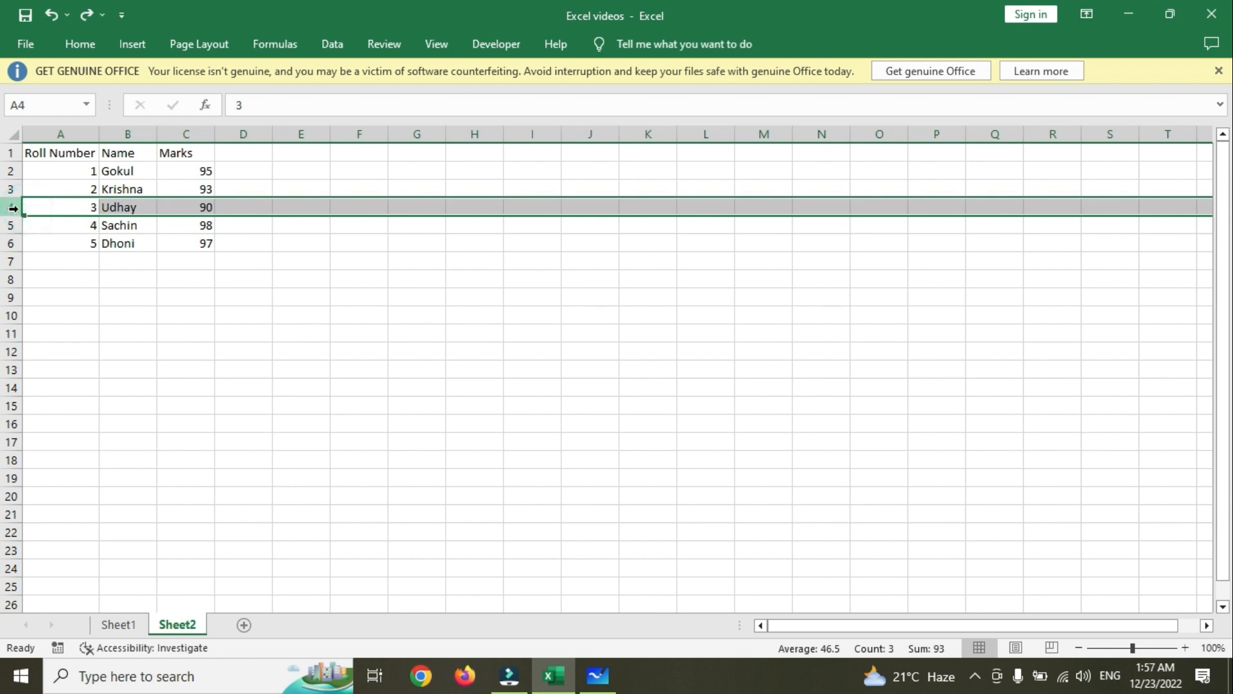
right_click(75, 208)
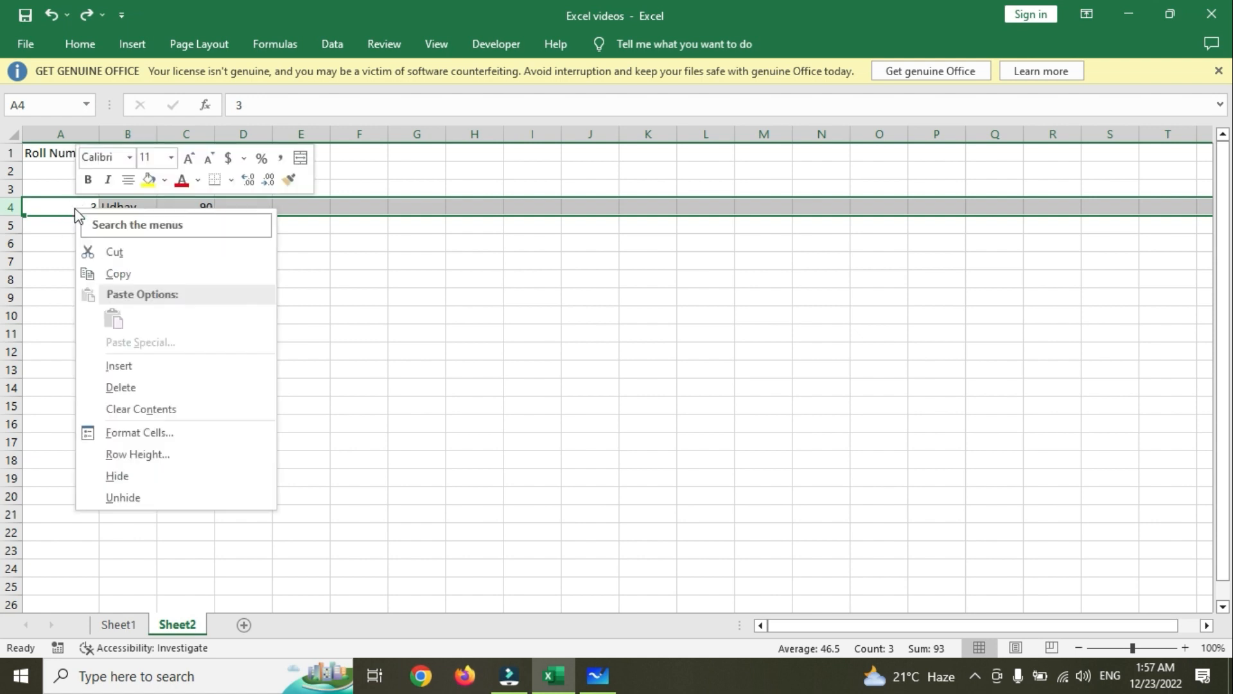
click(118, 366)
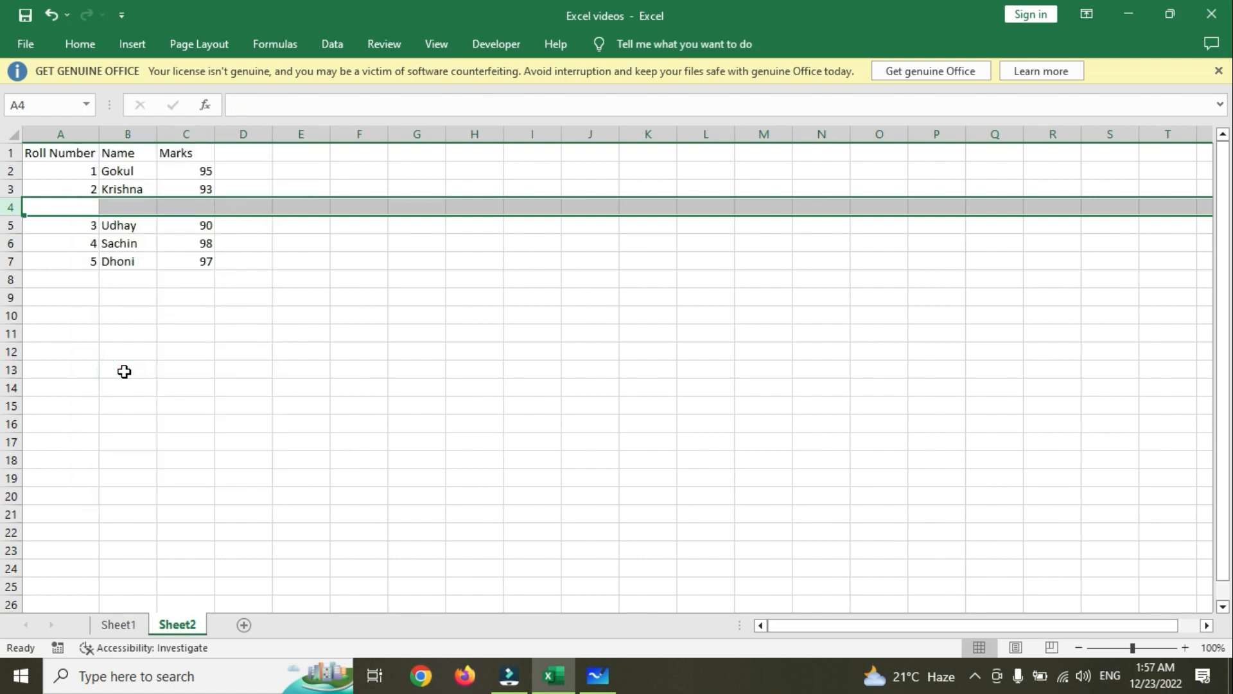
Enter roll numbers 3, 4, 5 and 6 in cells A4 to A7 to renumber the students from the blank row onward
click(84, 206)
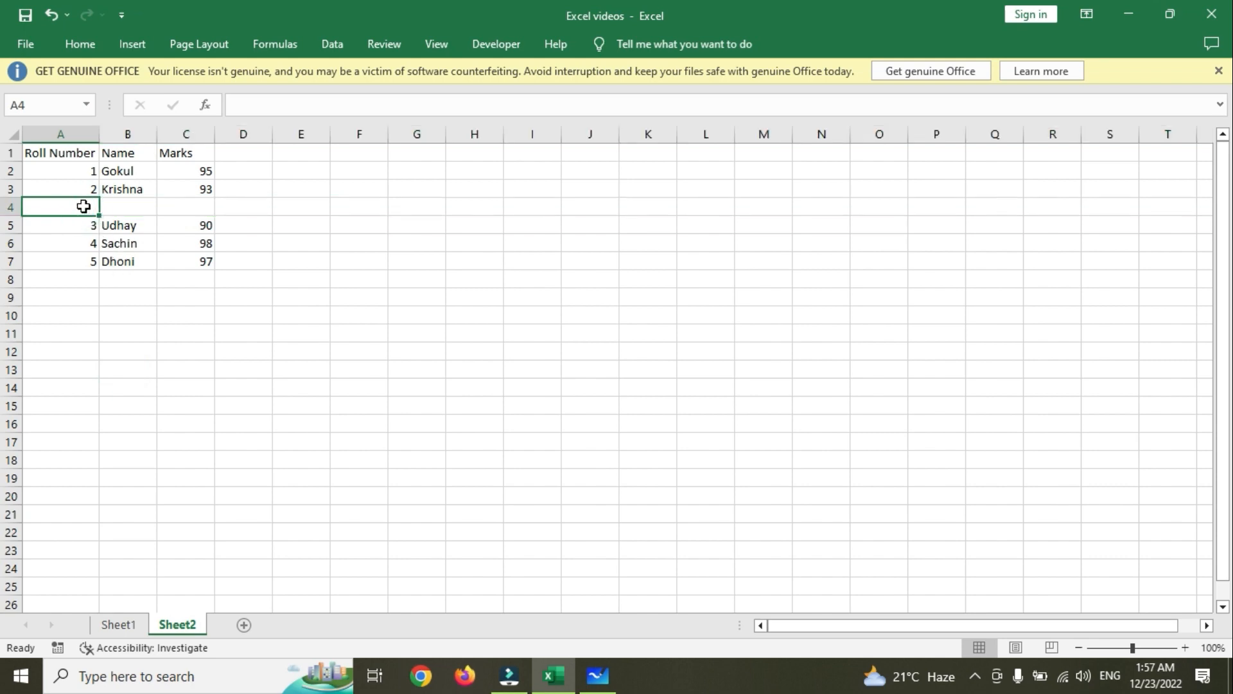
text(3)
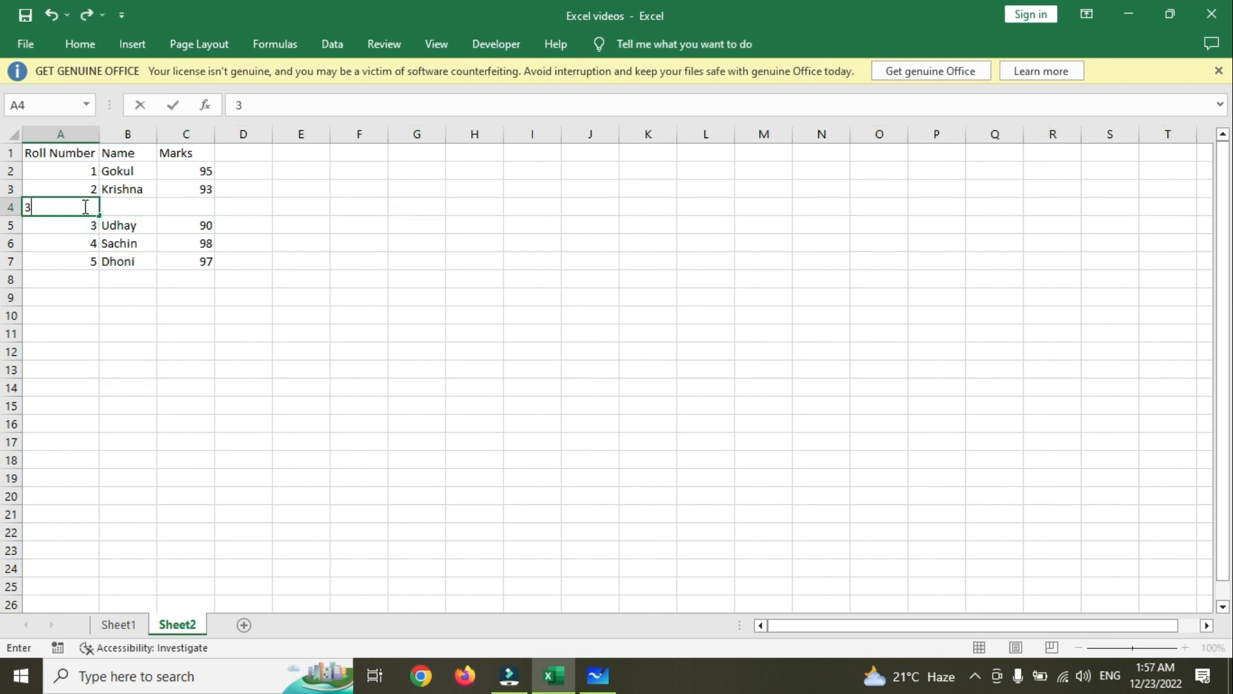
key(Return)
text(4)
key(Return)
text(5)
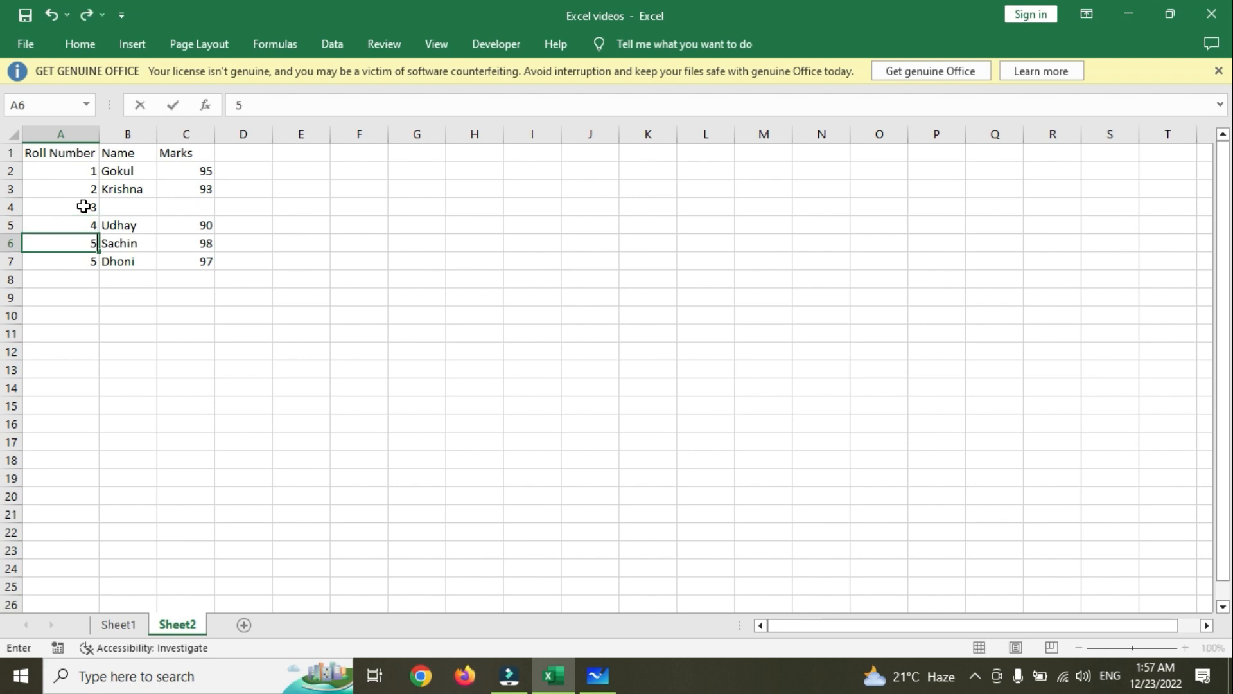
key(Return)
text(6)
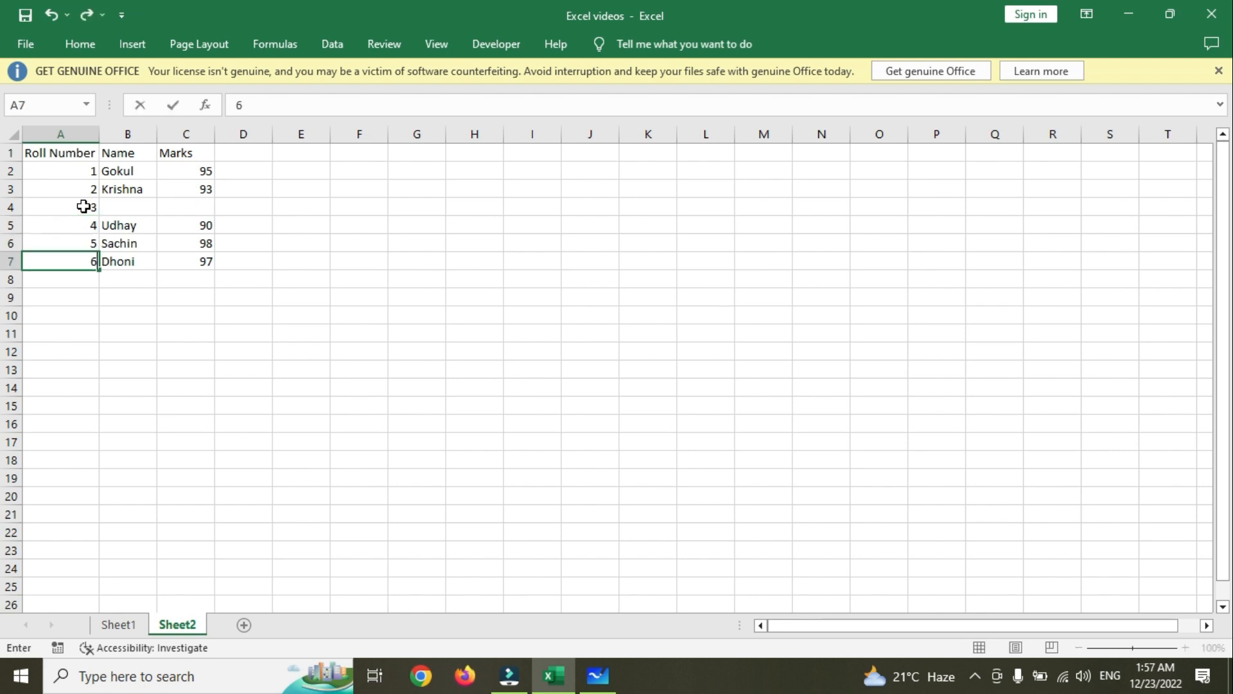
key(Up)
Fill in the new student's first name in B4 and marks of 98 in C4
key(Right)
key(Up)
key(Up)
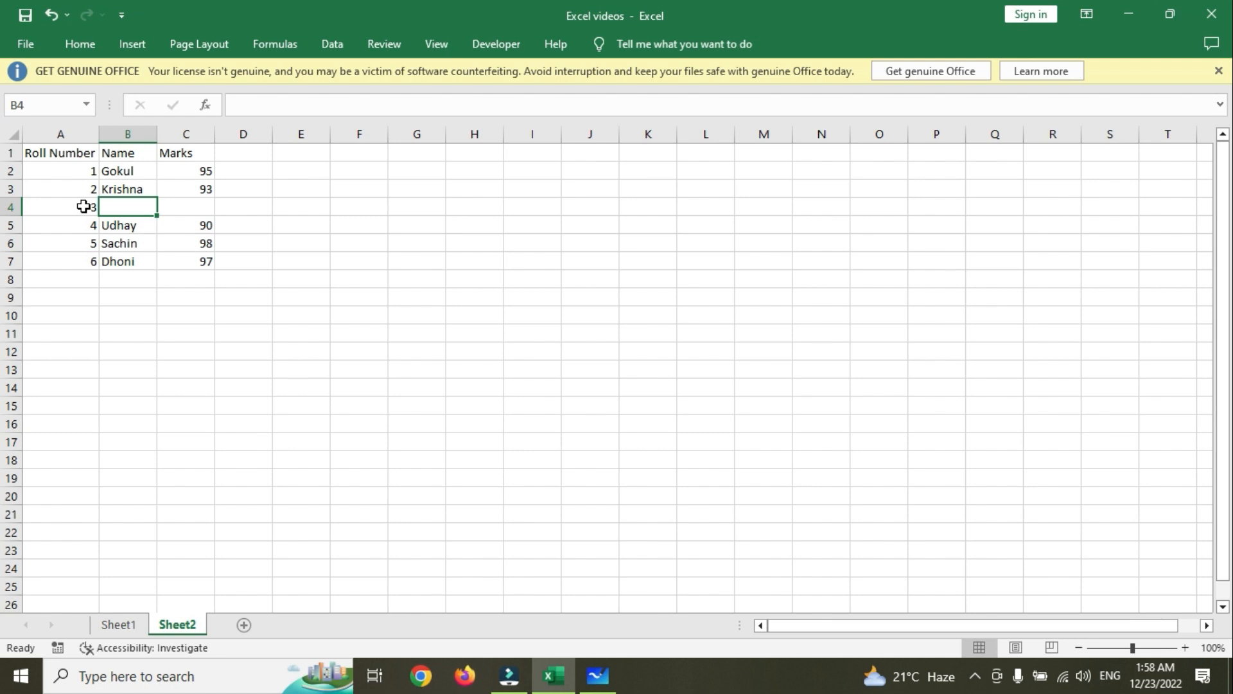
text(Arun)
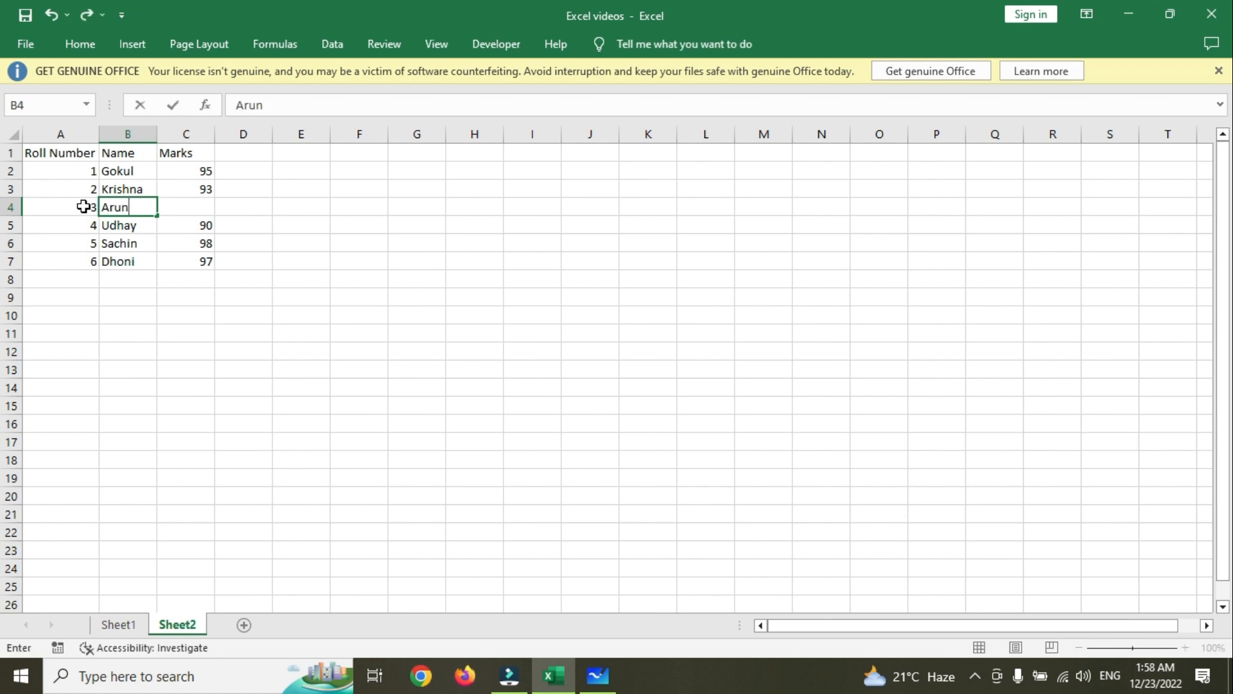
key(Right)
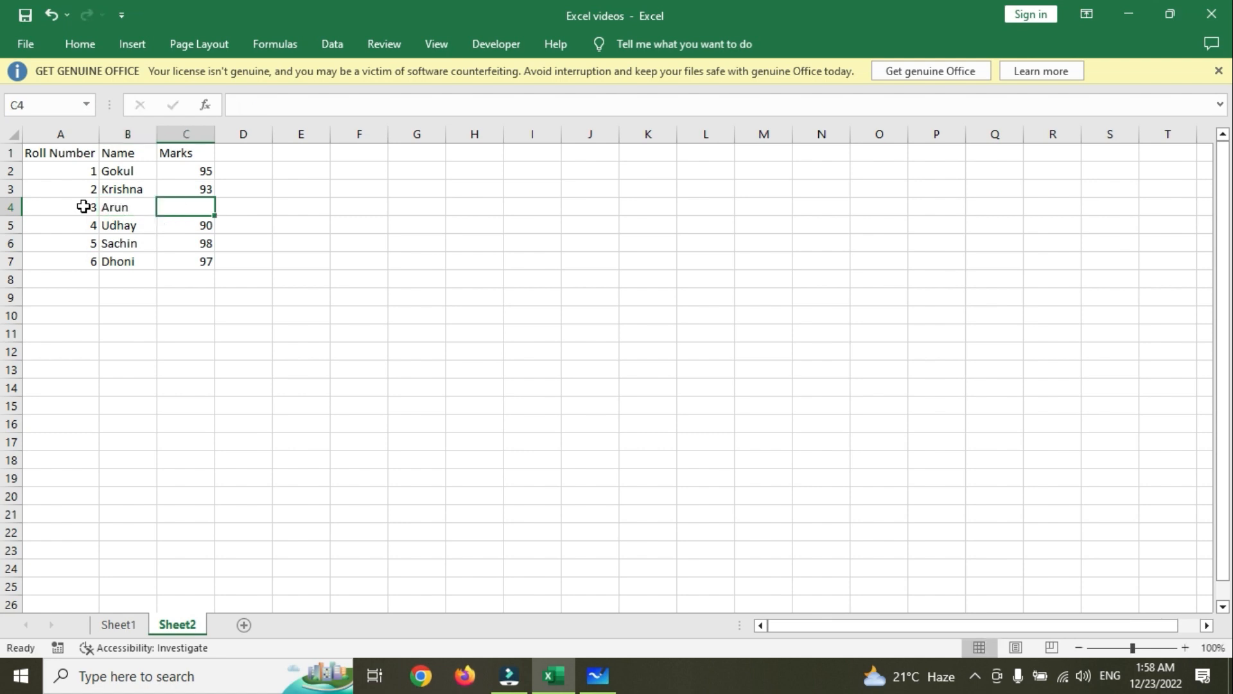
text(98)
key(Return)
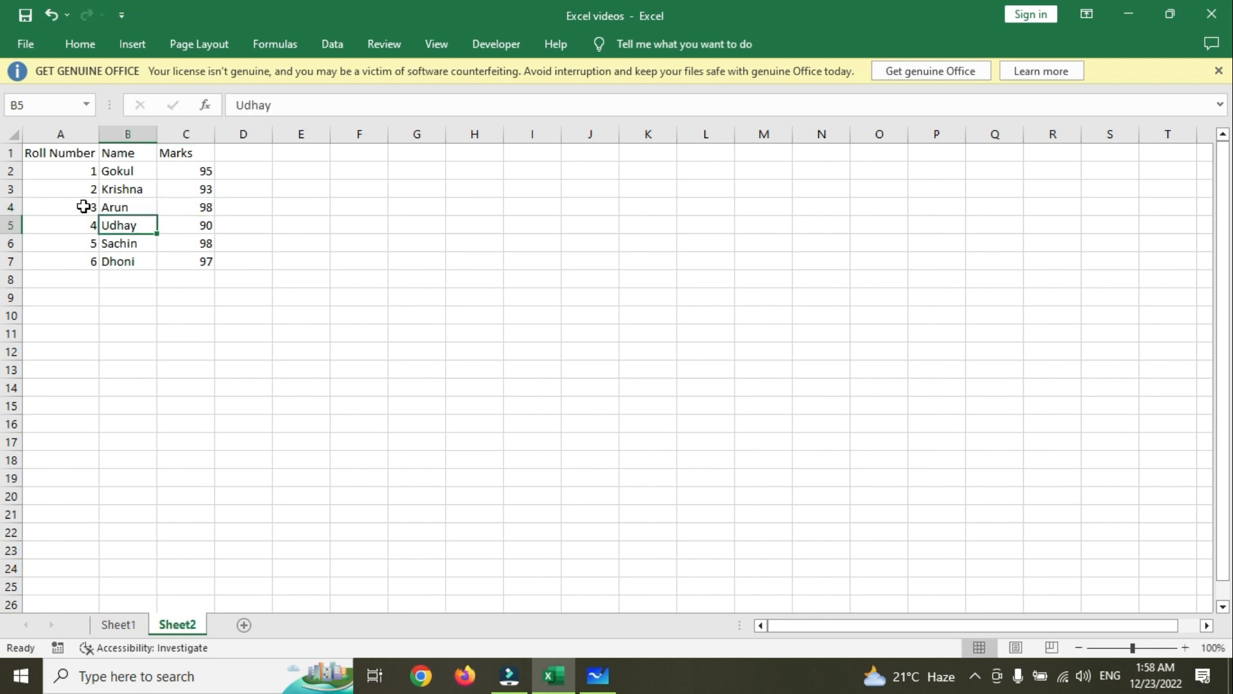
click(12, 209)
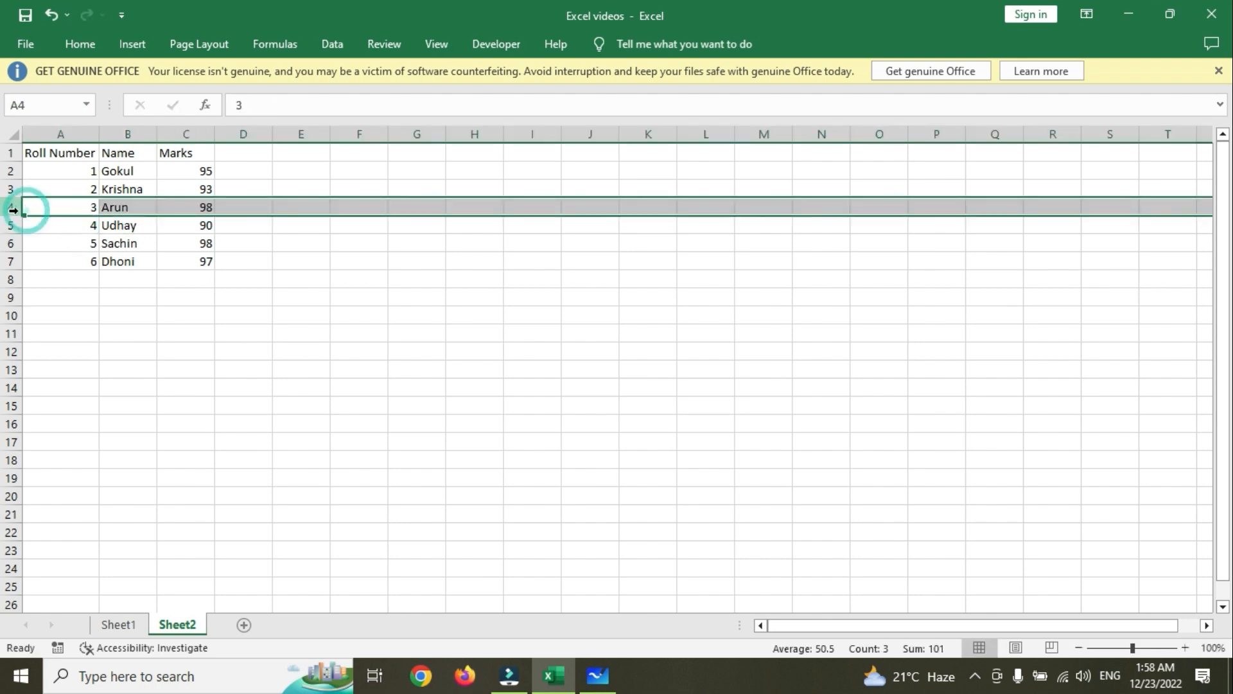
click(112, 209)
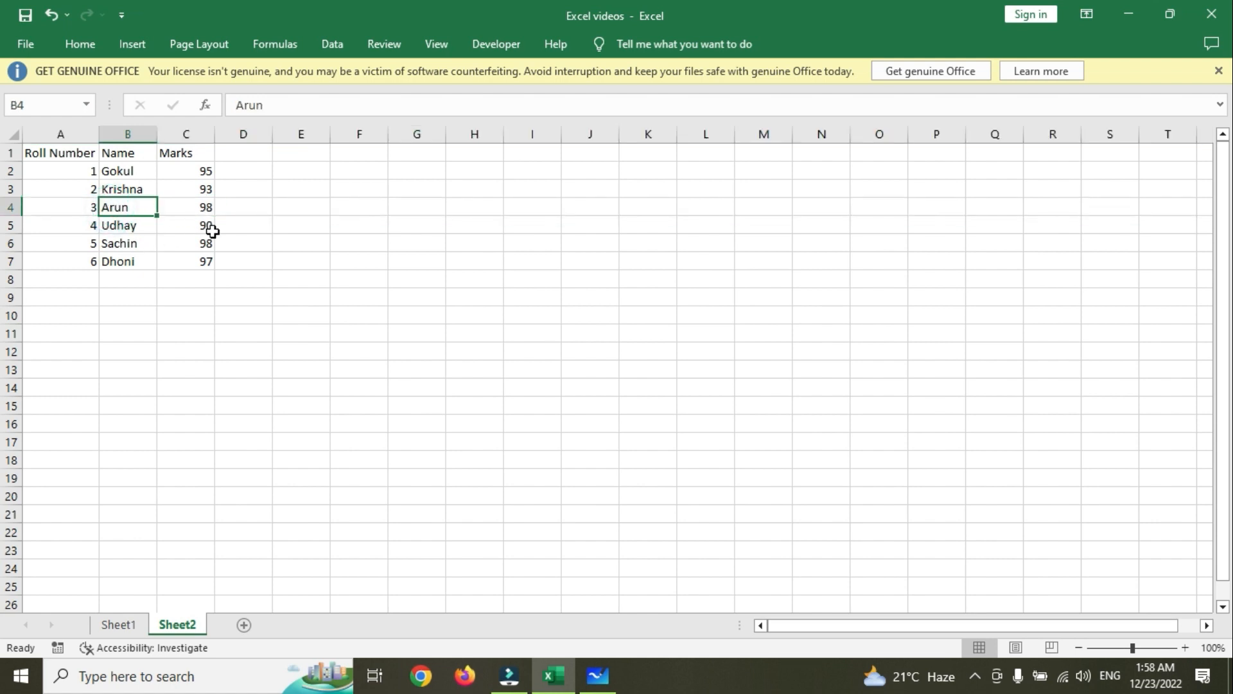
click(204, 133)
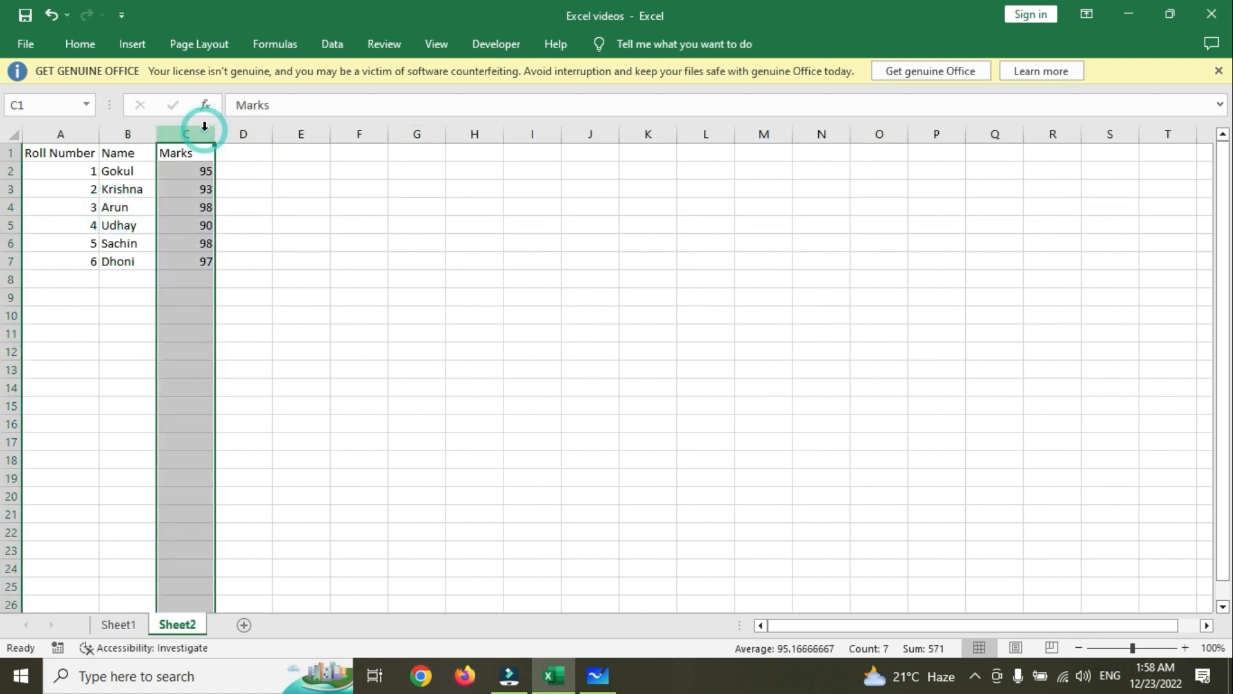
click(235, 132)
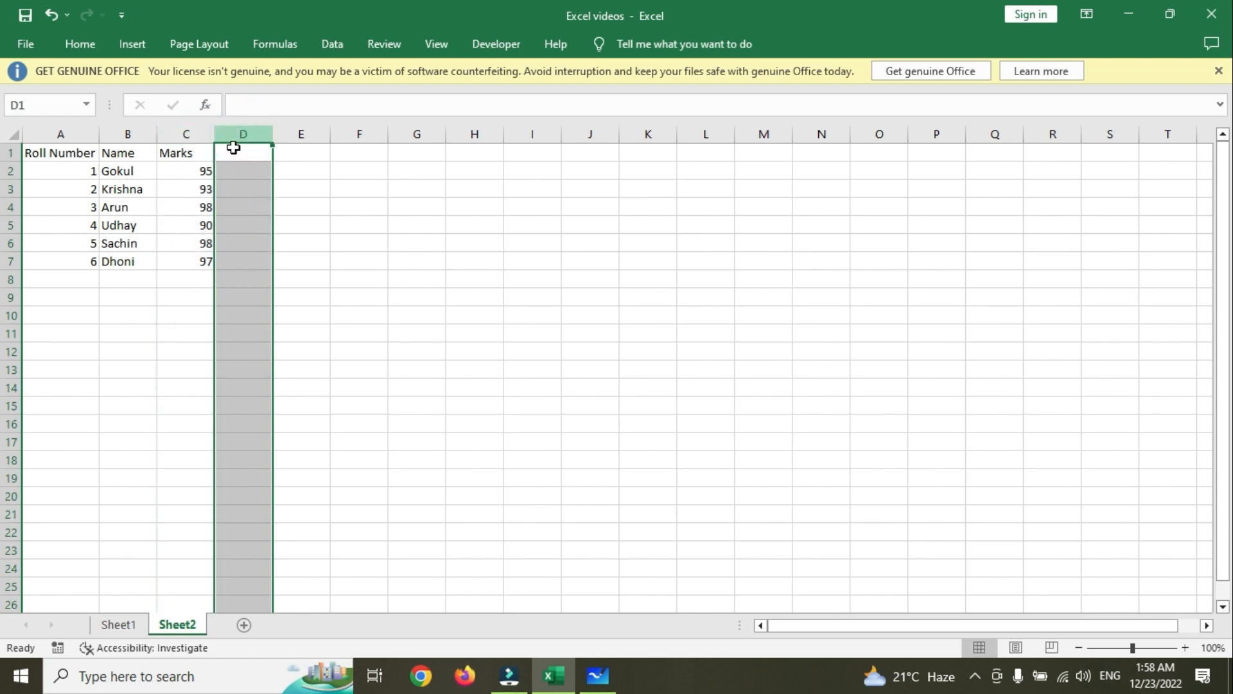
click(231, 166)
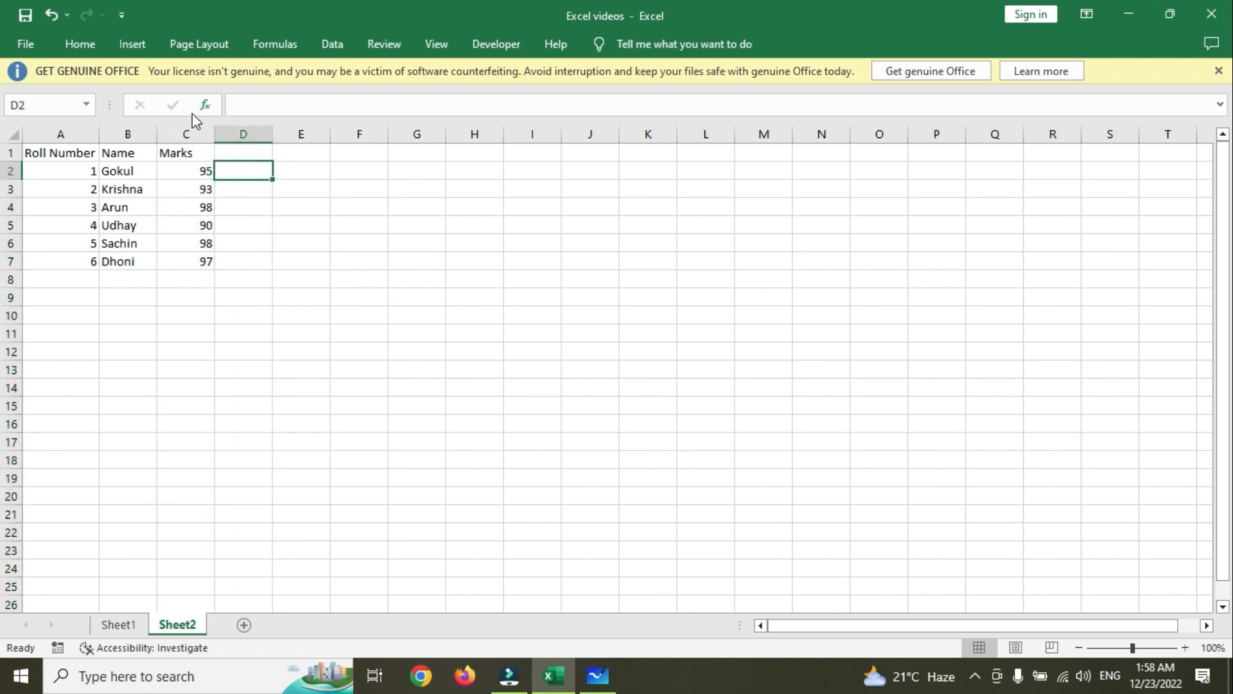
click(186, 132)
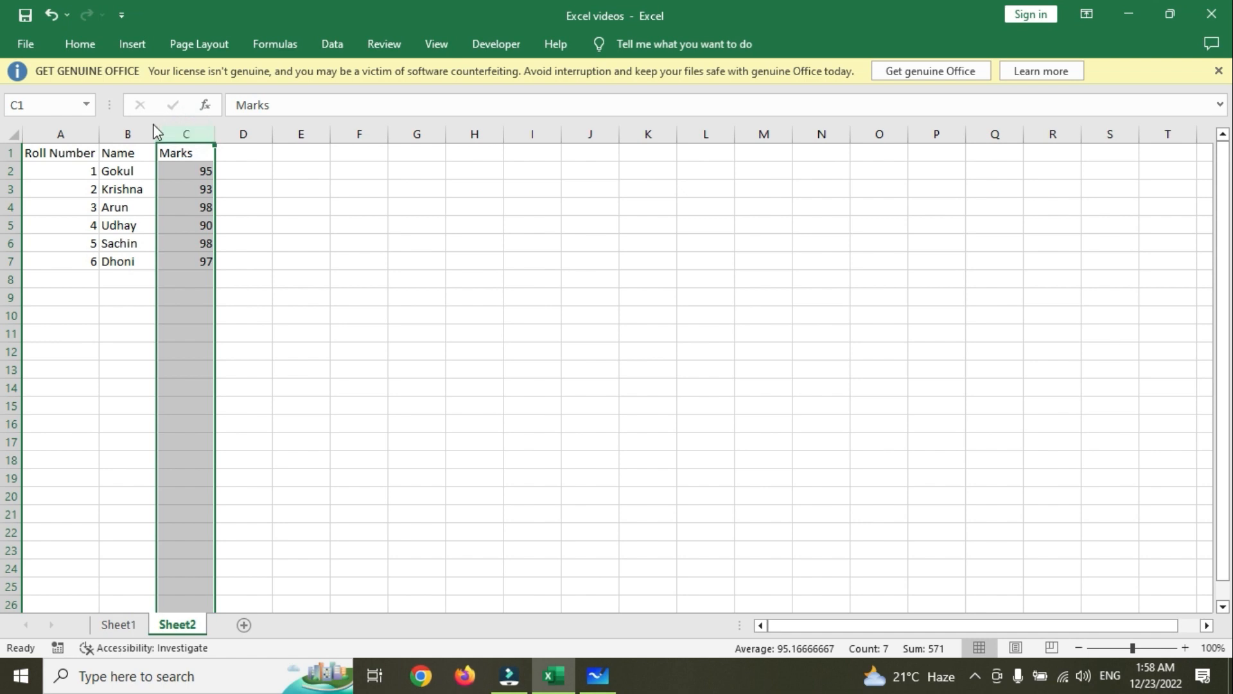
click(181, 135)
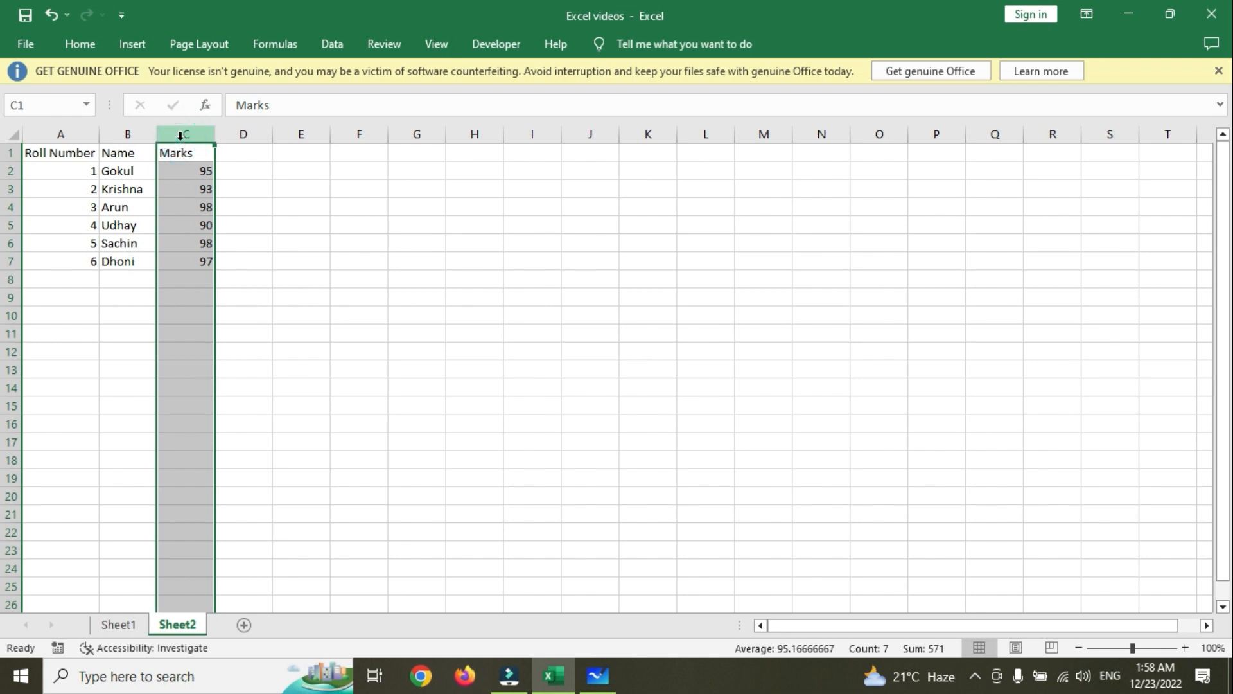
click(141, 127)
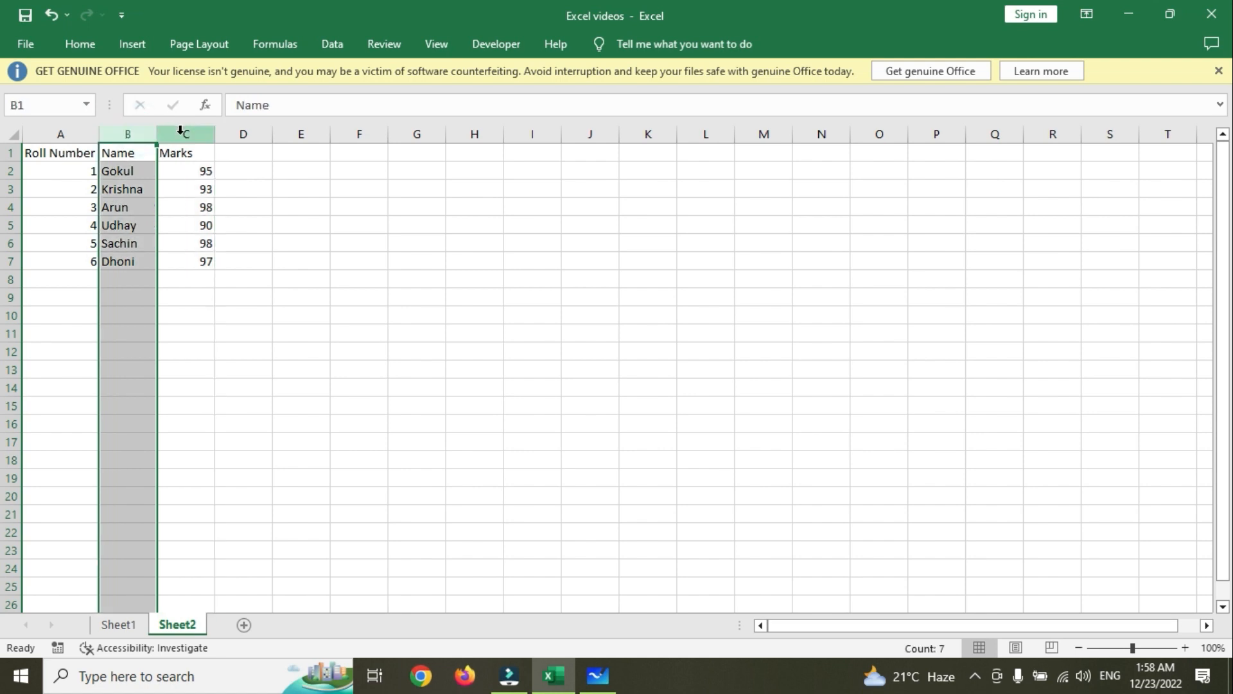
Insert a blank column before the Marks column and enter the heading Std in C1
click(180, 130)
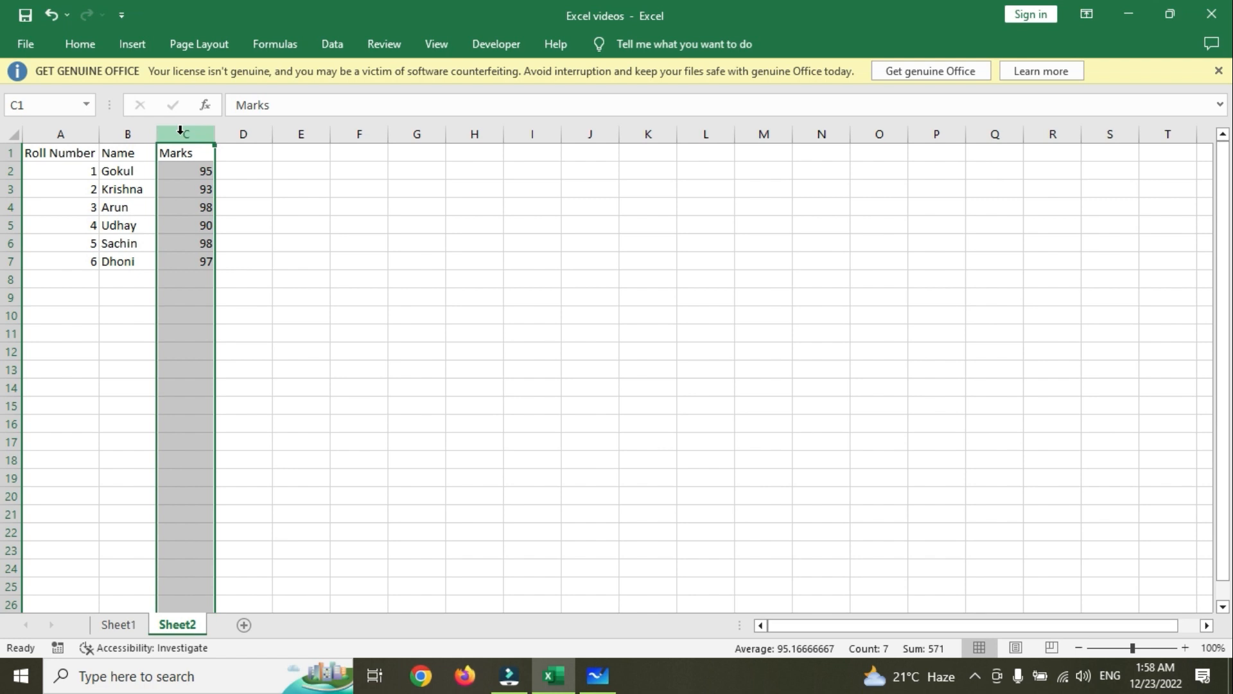
right_click(180, 130)
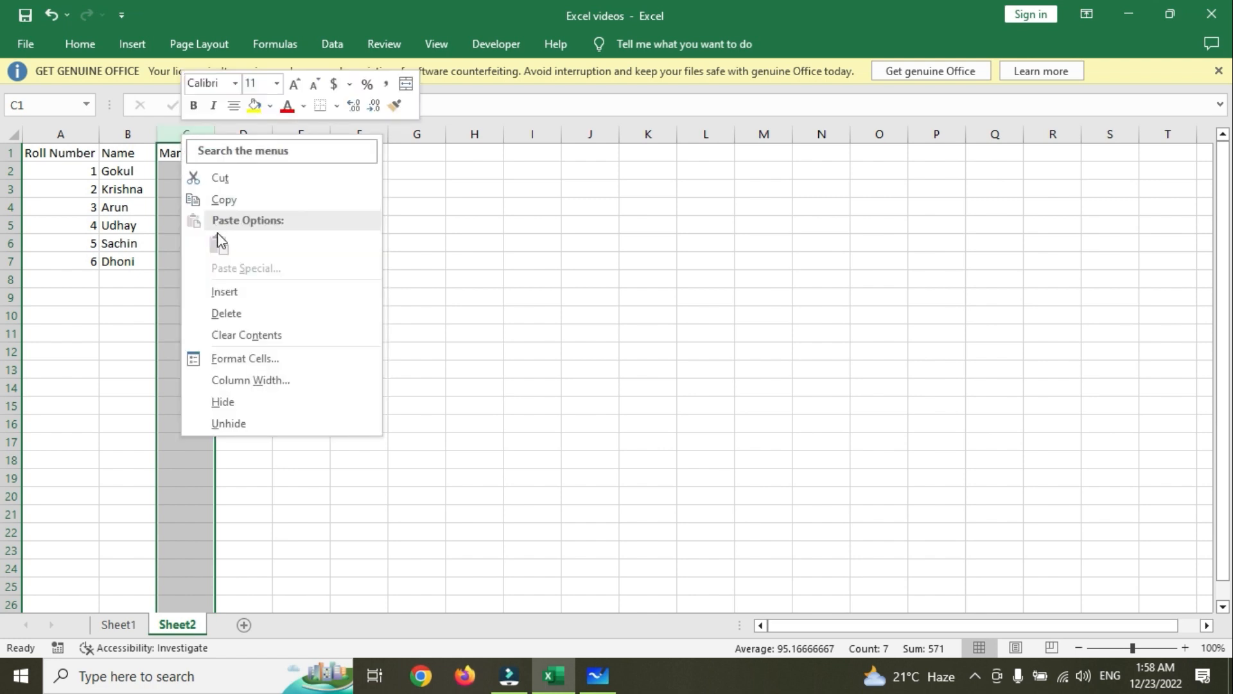
click(226, 293)
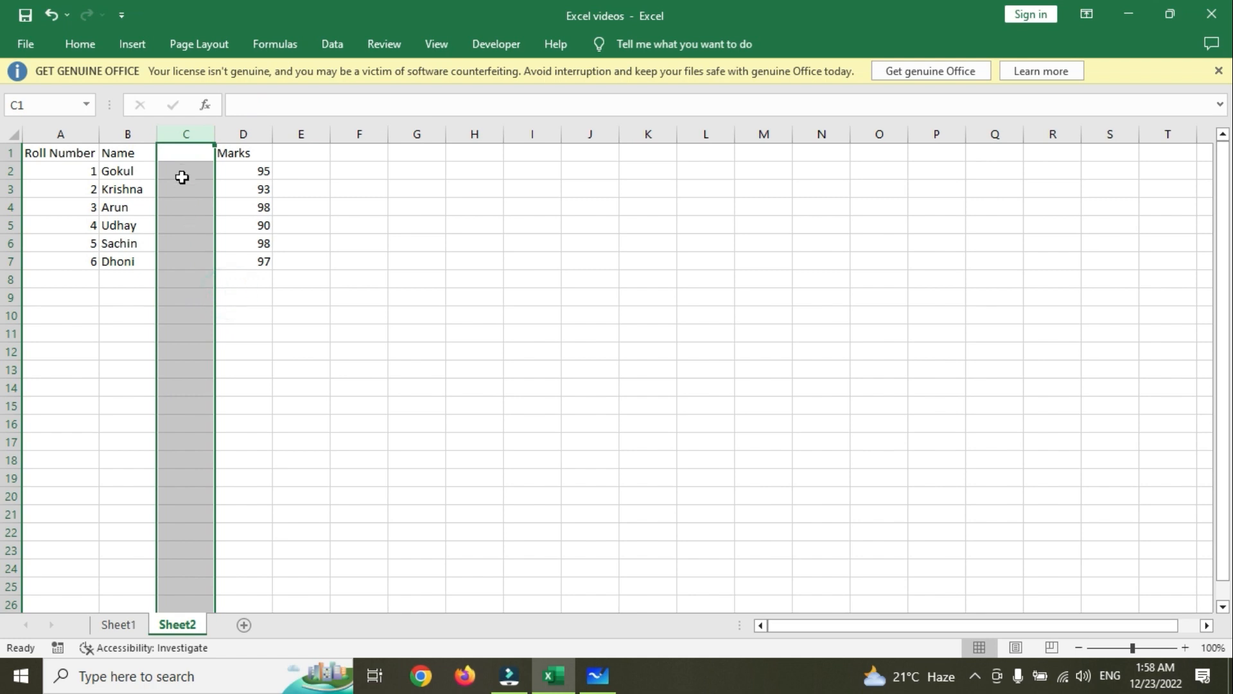
click(185, 157)
text(S)
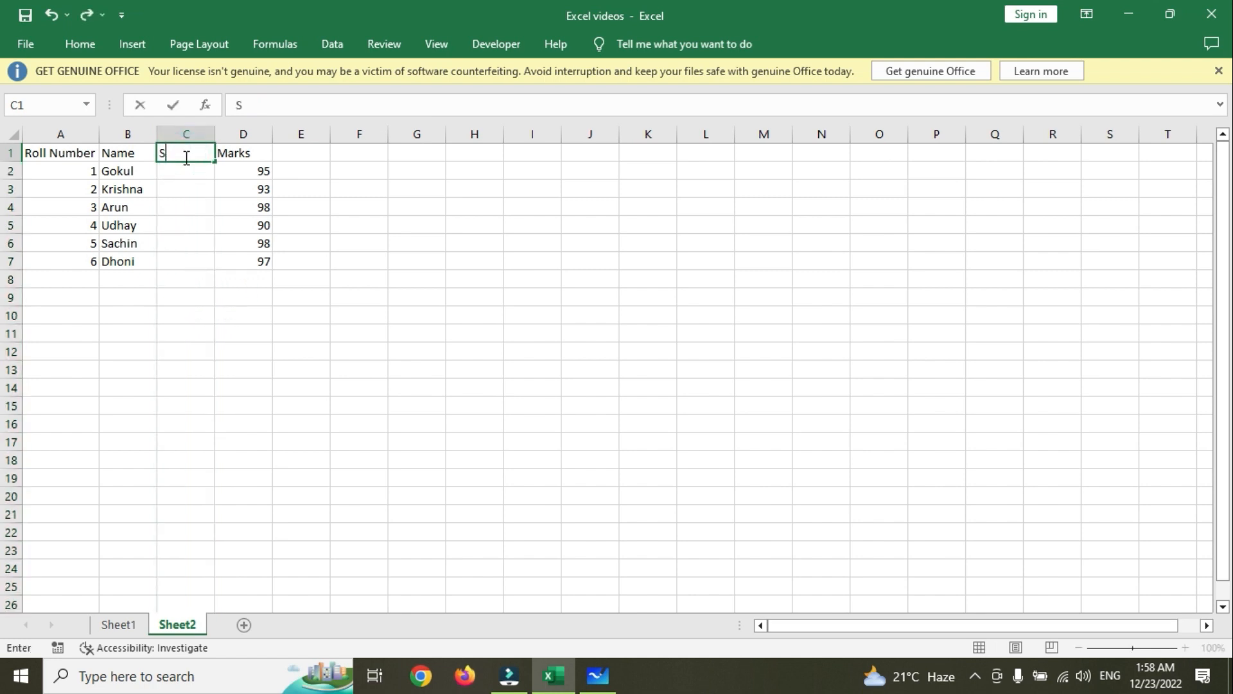
text(td)
key(Return)
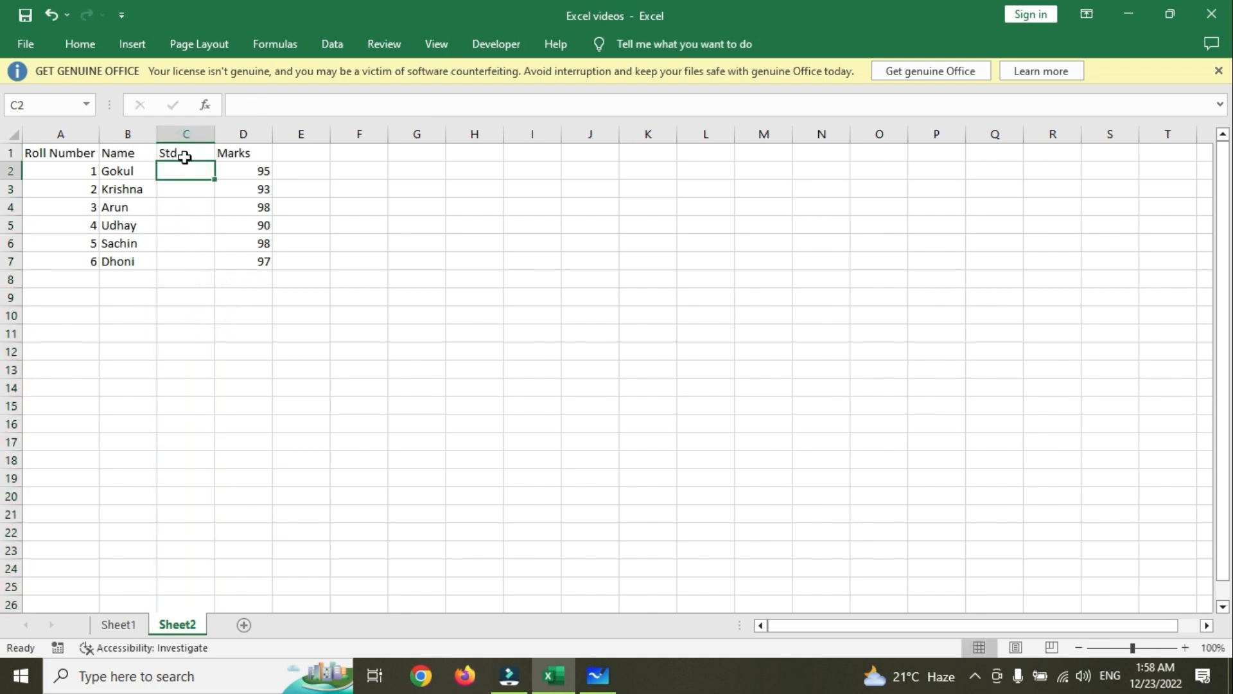
Fill the Std column cells C2 to C7 with 5, 7, 5, 1, 9 and 8
text(5)
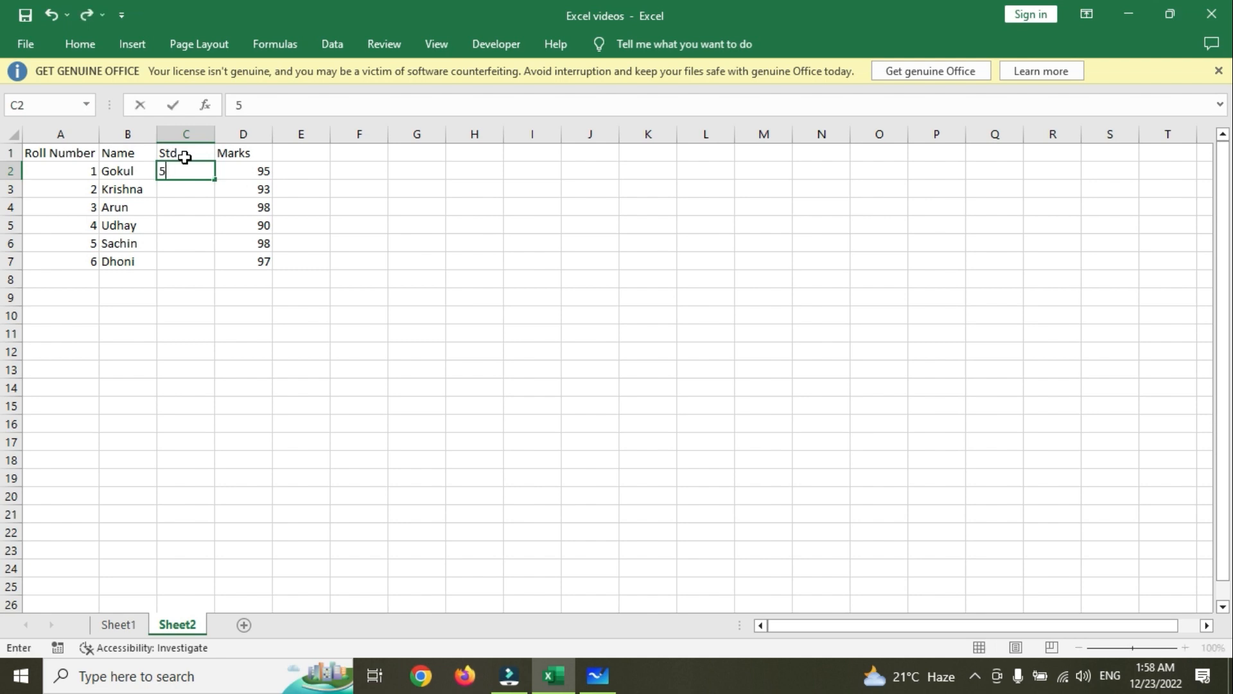
key(Return)
text(7)
key(Return)
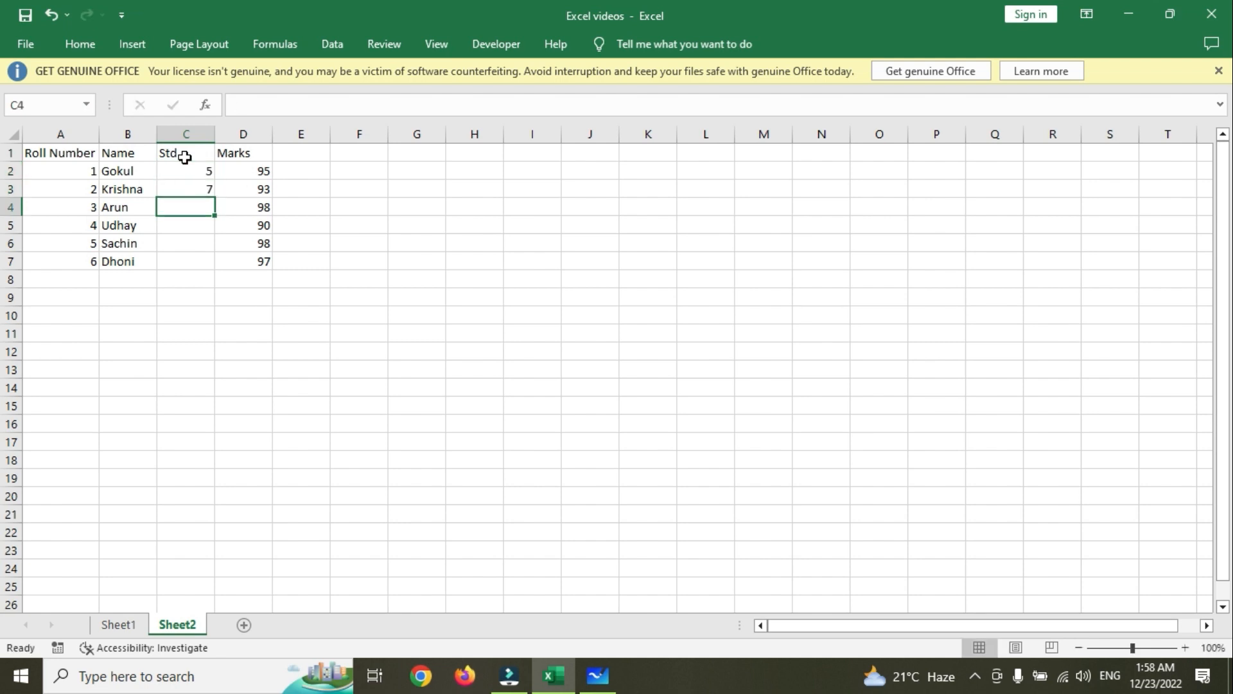
text(5)
key(Return)
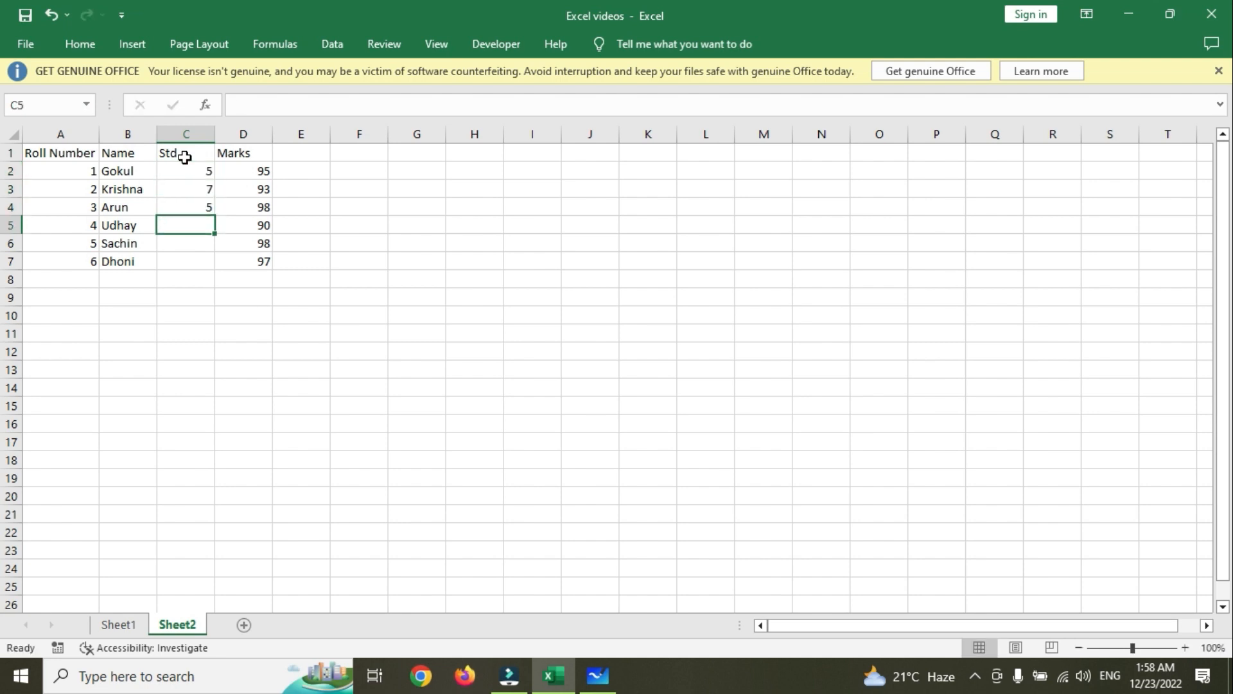
text(1)
key(Return)
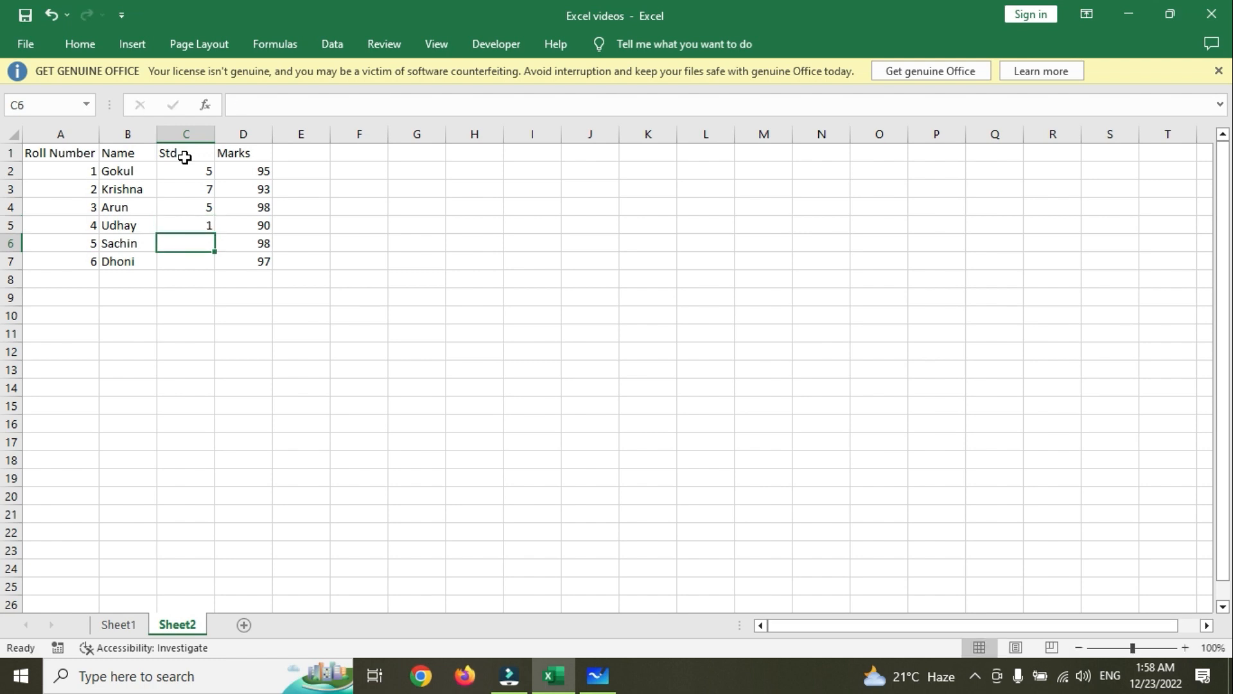
text(9)
key(Return)
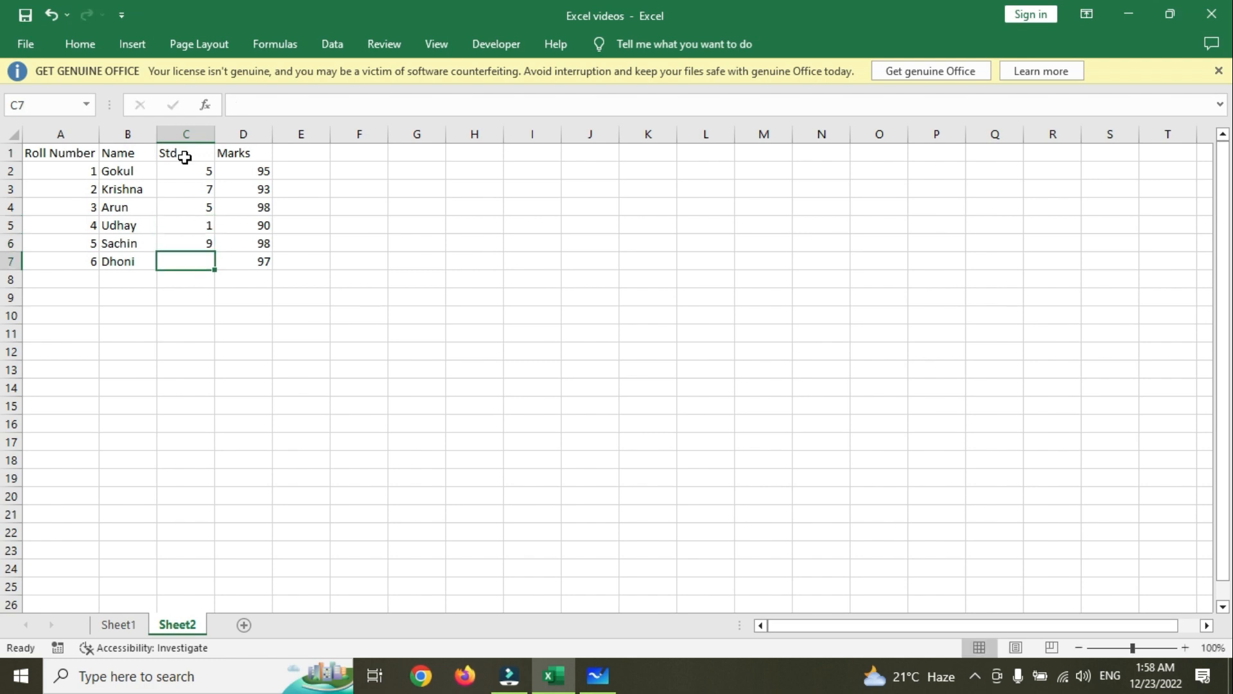
text(8)
key(Return)
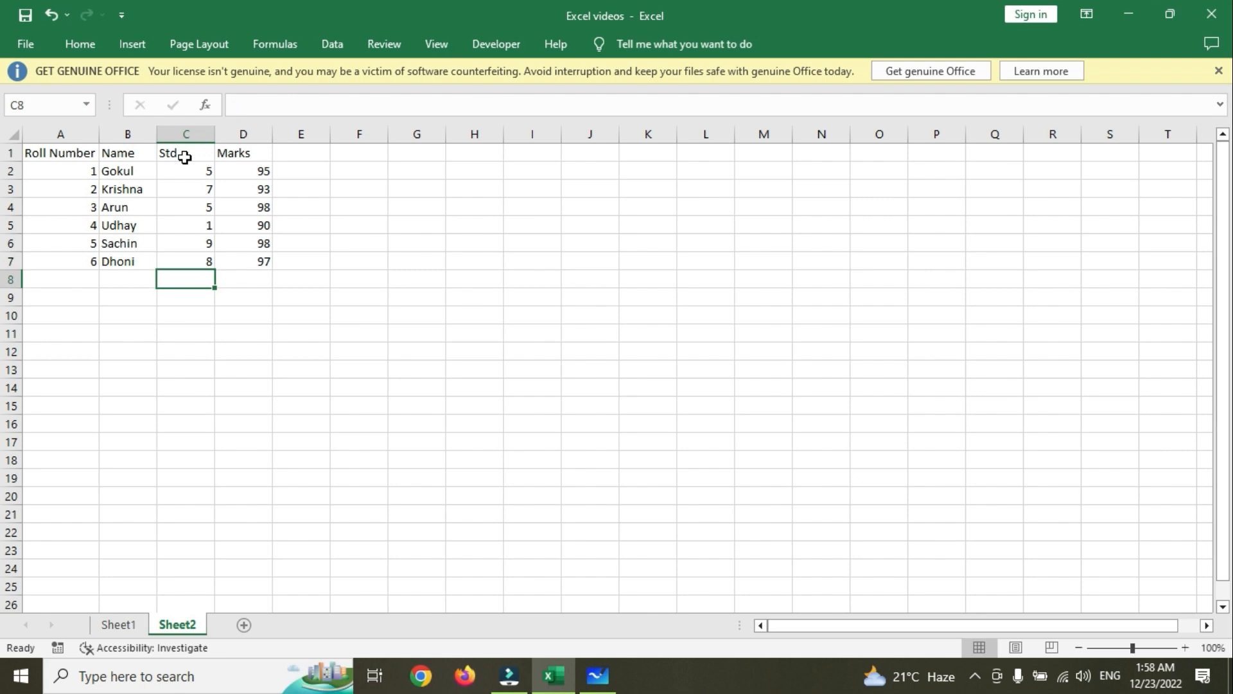
key(Left)
key(Up)
key(Up)
key(Up)
key(Up)
key(Up)
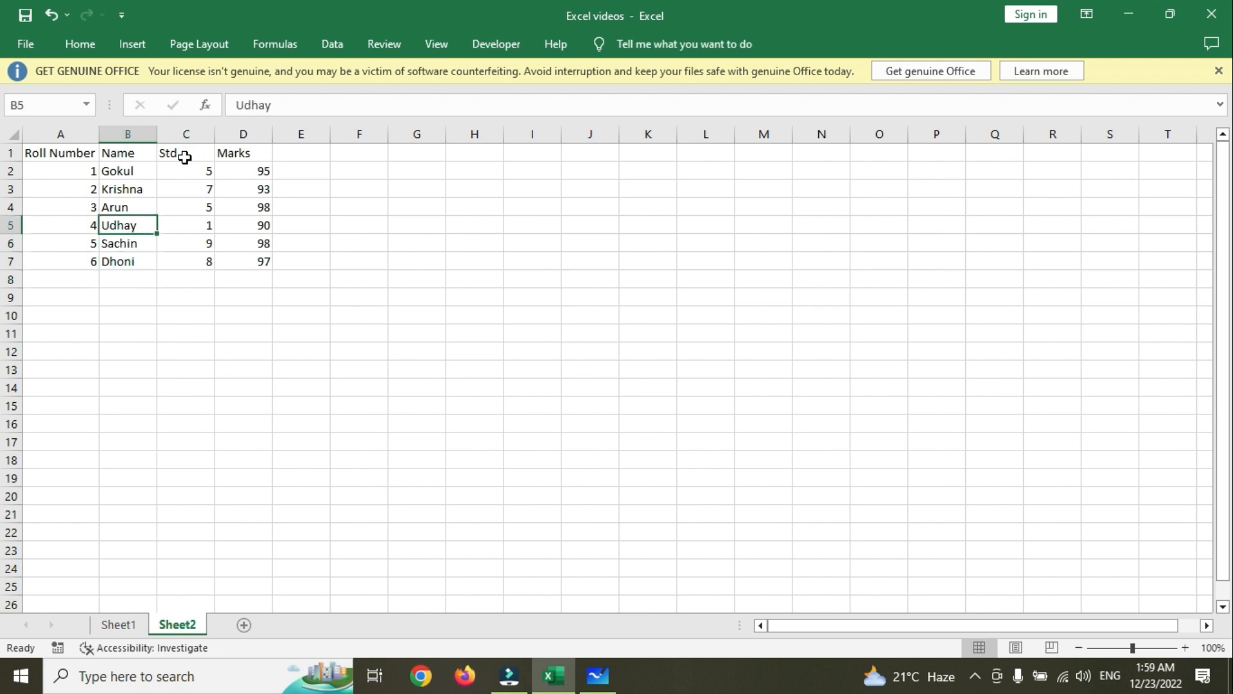
key(Up)
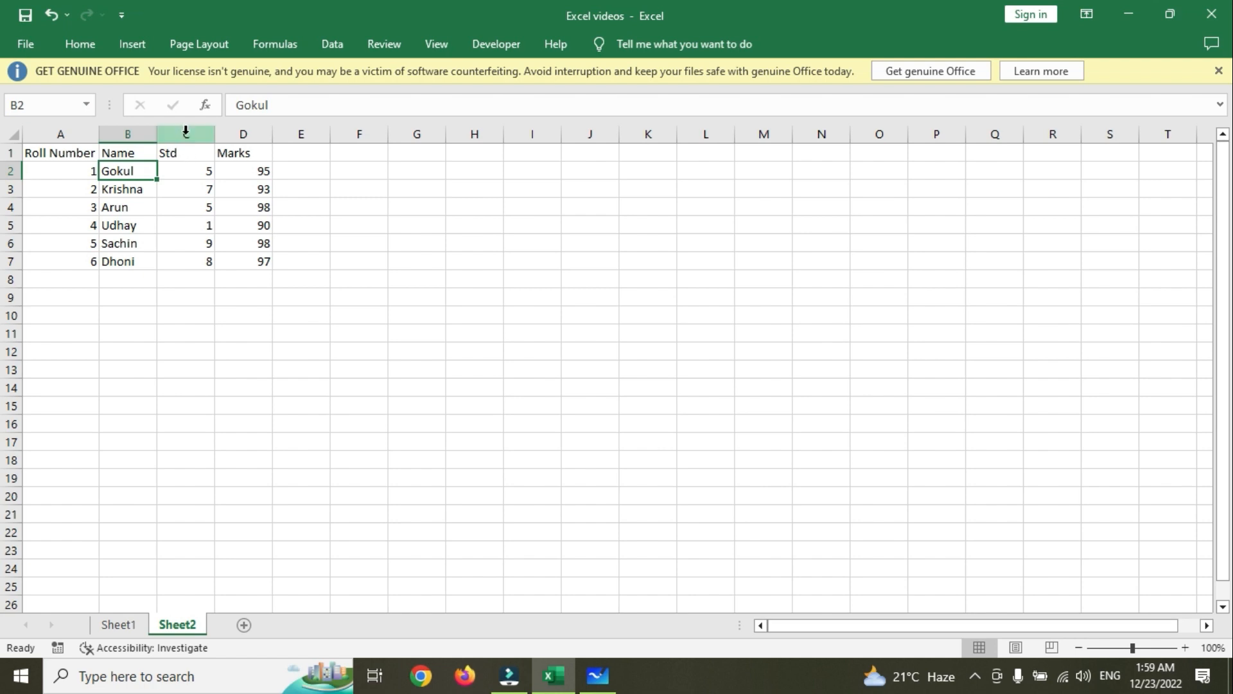
Delete the entire Std column from the marks table on Sheet2
click(186, 133)
right_click(187, 129)
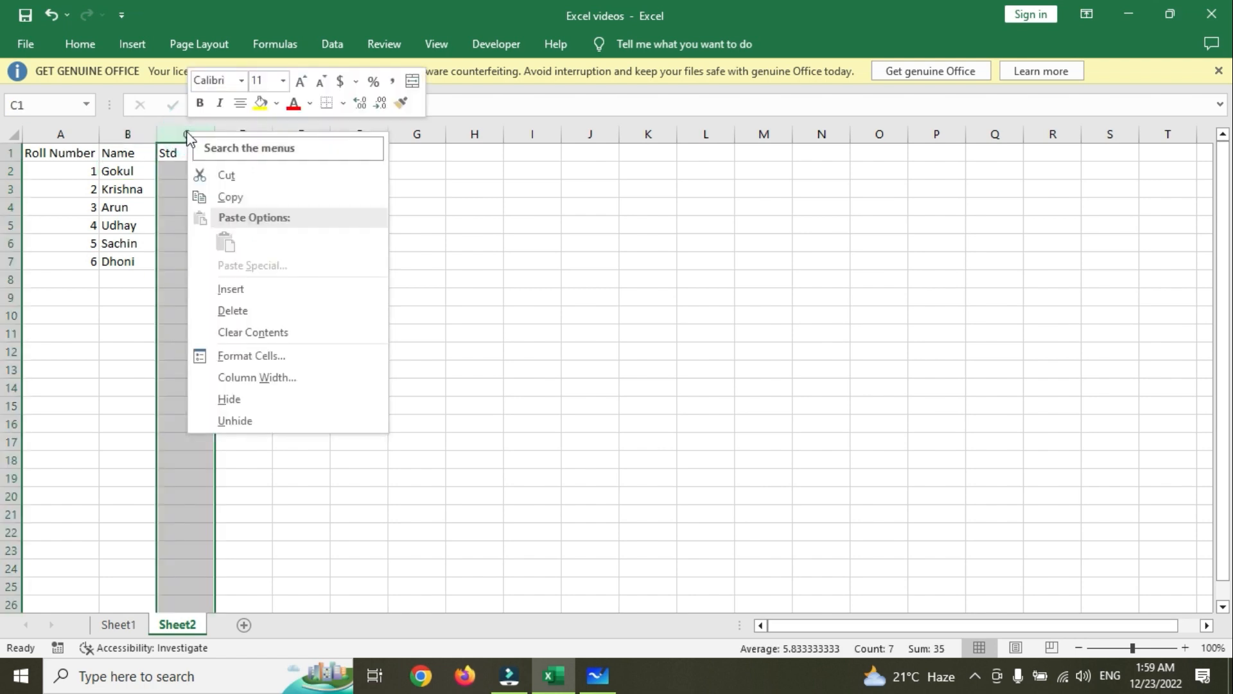
click(234, 312)
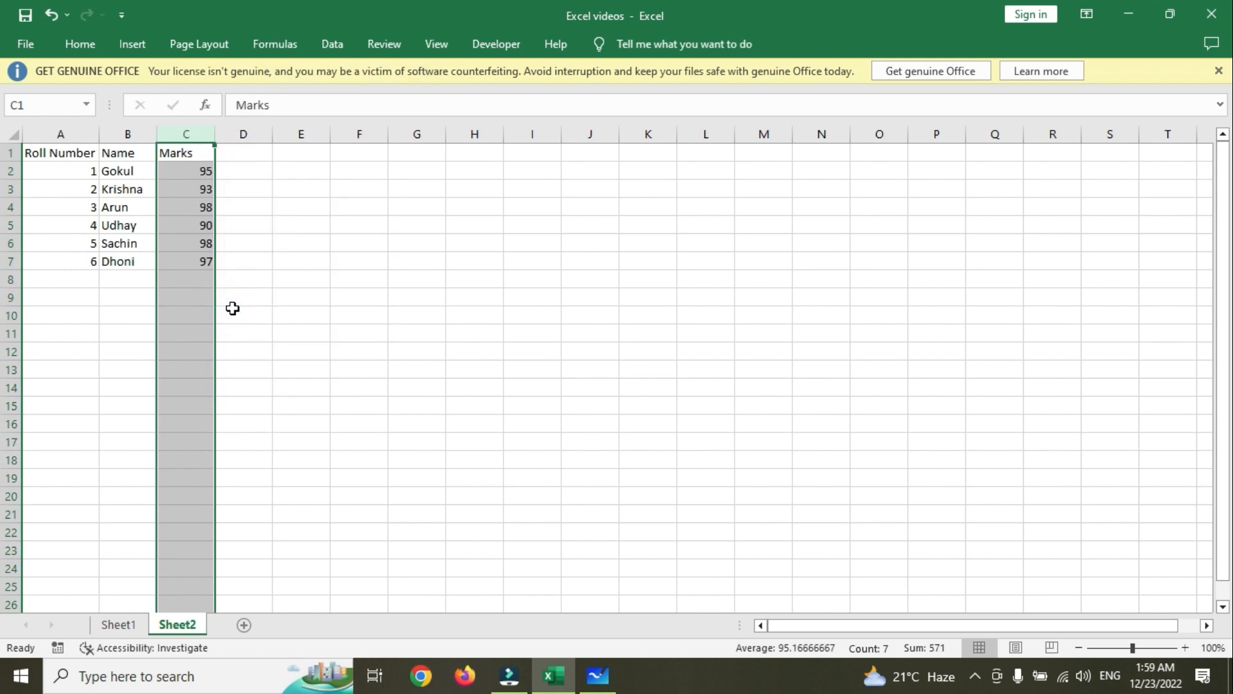
Delete the entire row 4, holding the student with roll number 3
click(12, 207)
right_click(14, 207)
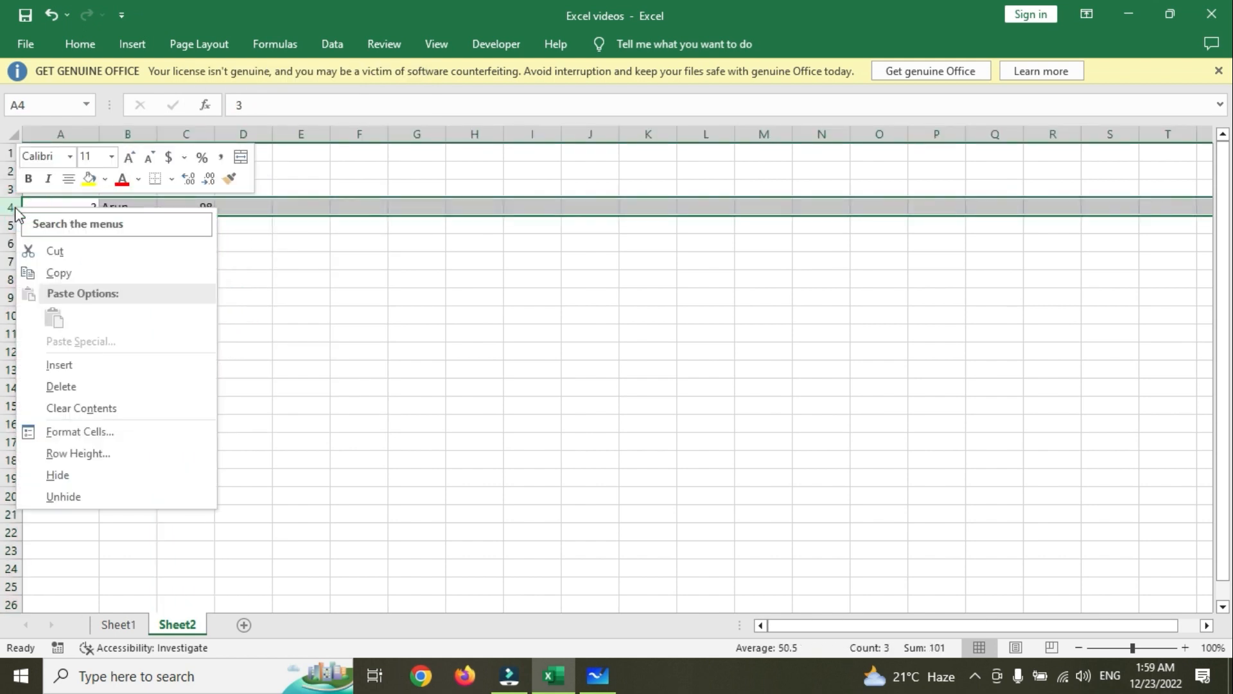
click(67, 385)
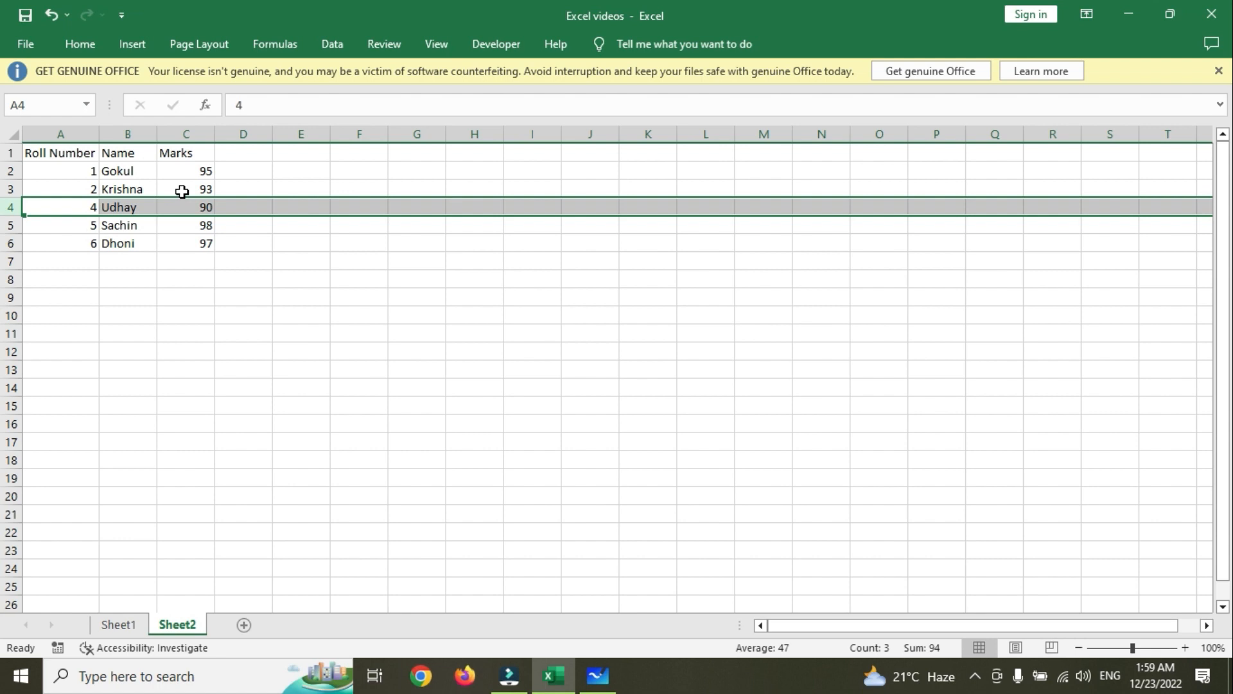
Hide row 4 and the Marks column C on Sheet2
right_click(13, 209)
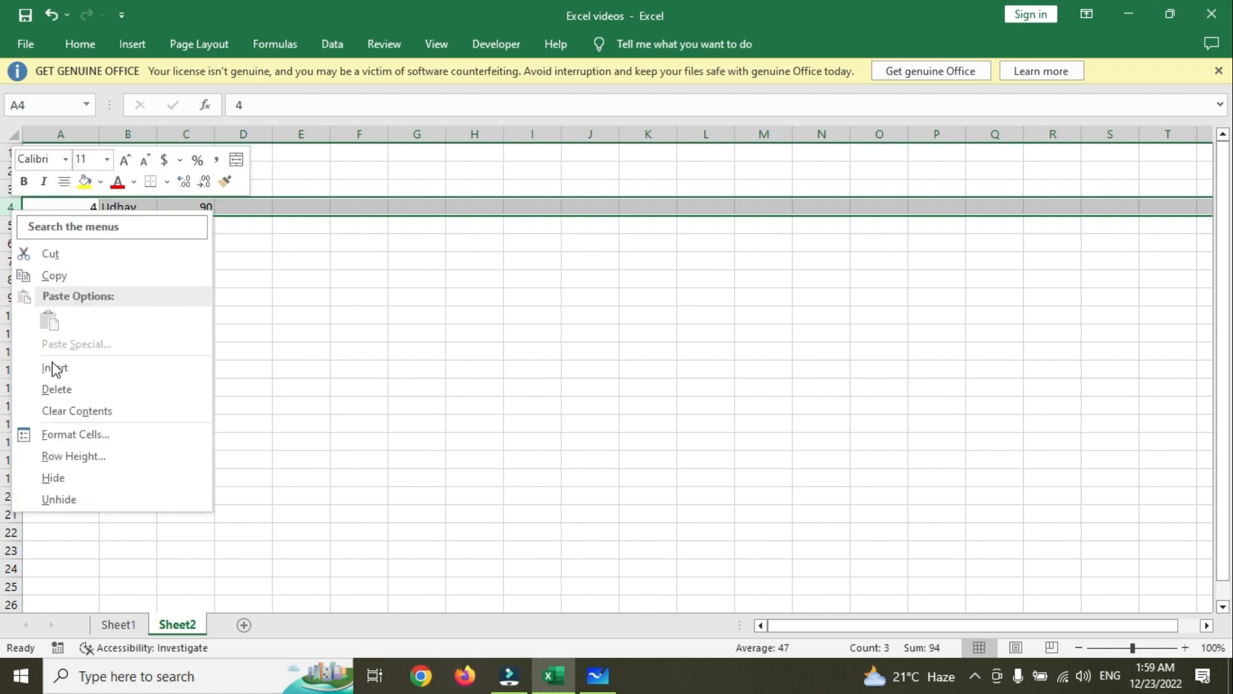
click(62, 477)
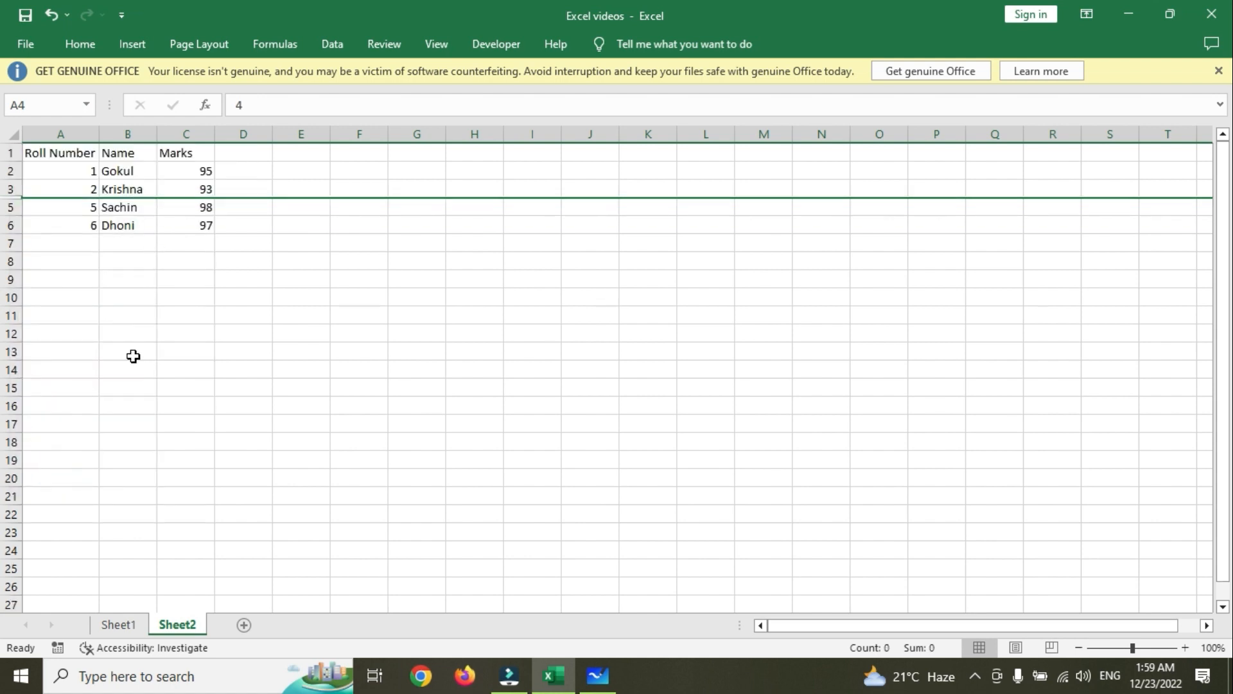
click(183, 134)
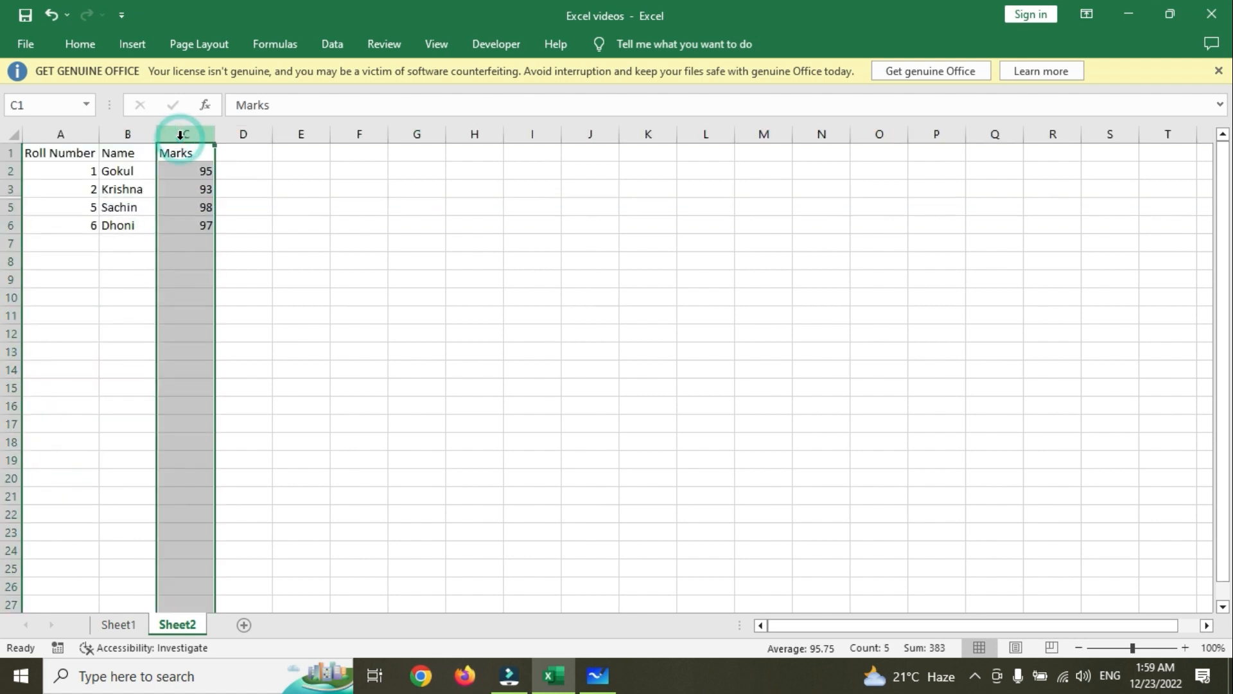
right_click(183, 135)
click(224, 407)
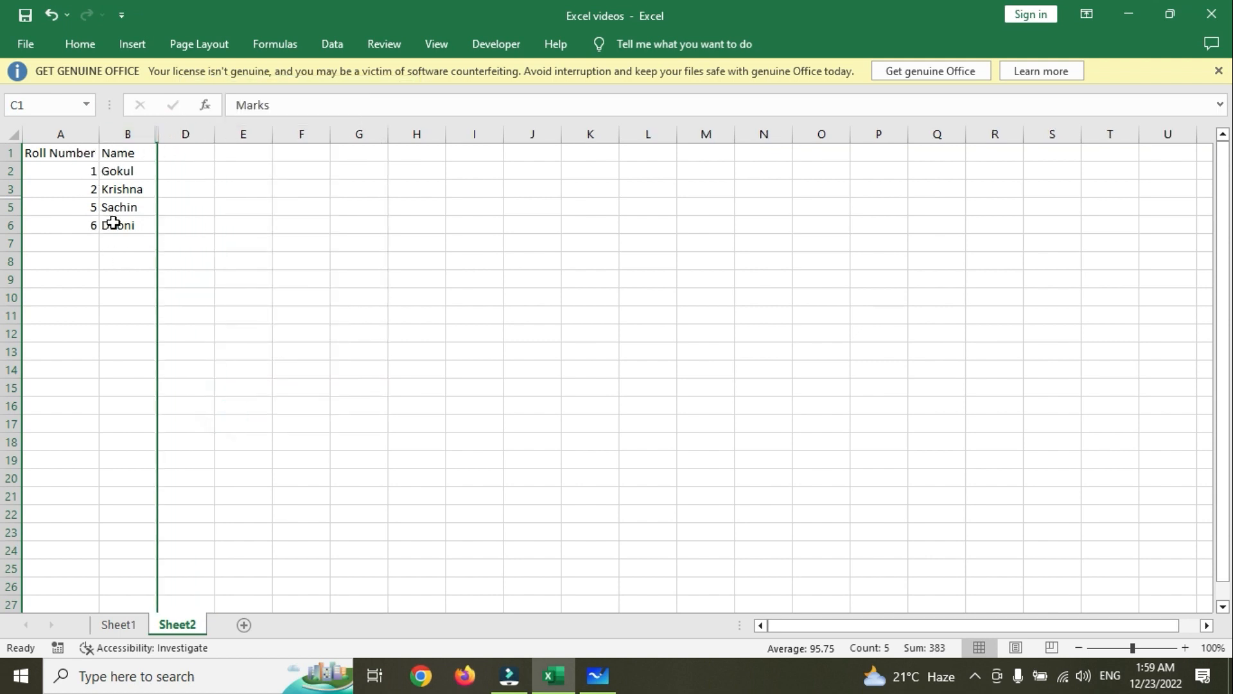
Unhide the Marks column between columns B and D, leaving cell C6 selected
click(148, 126)
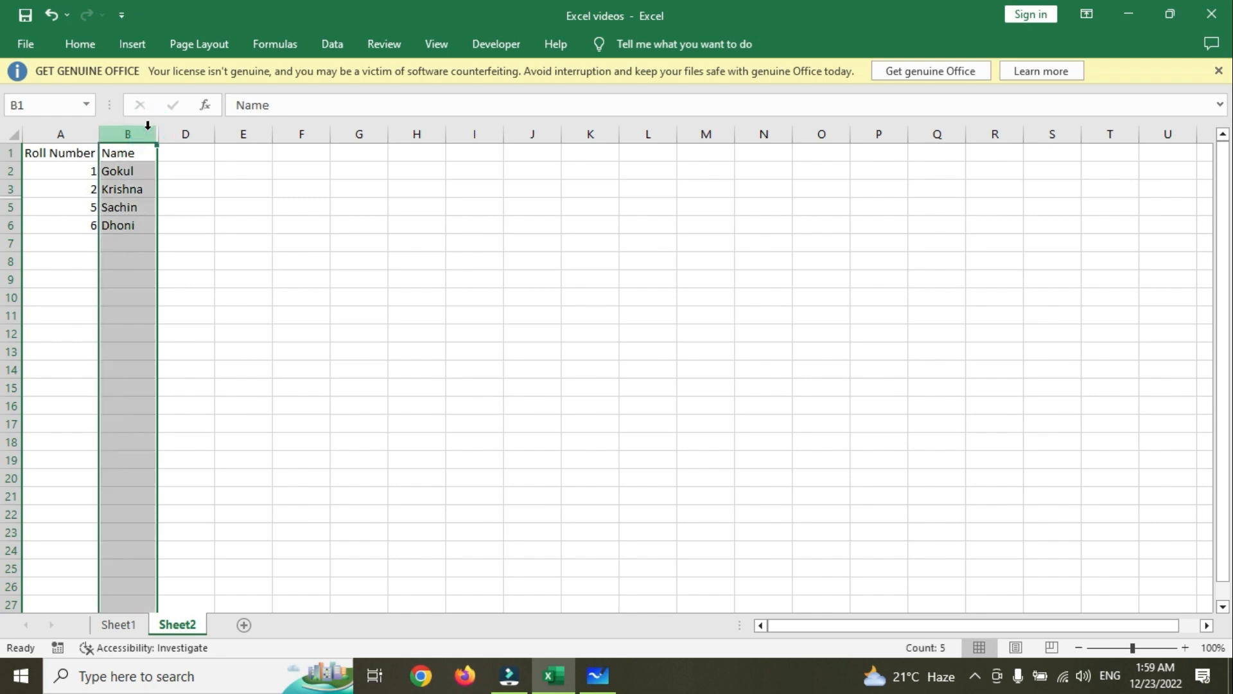
click(150, 130)
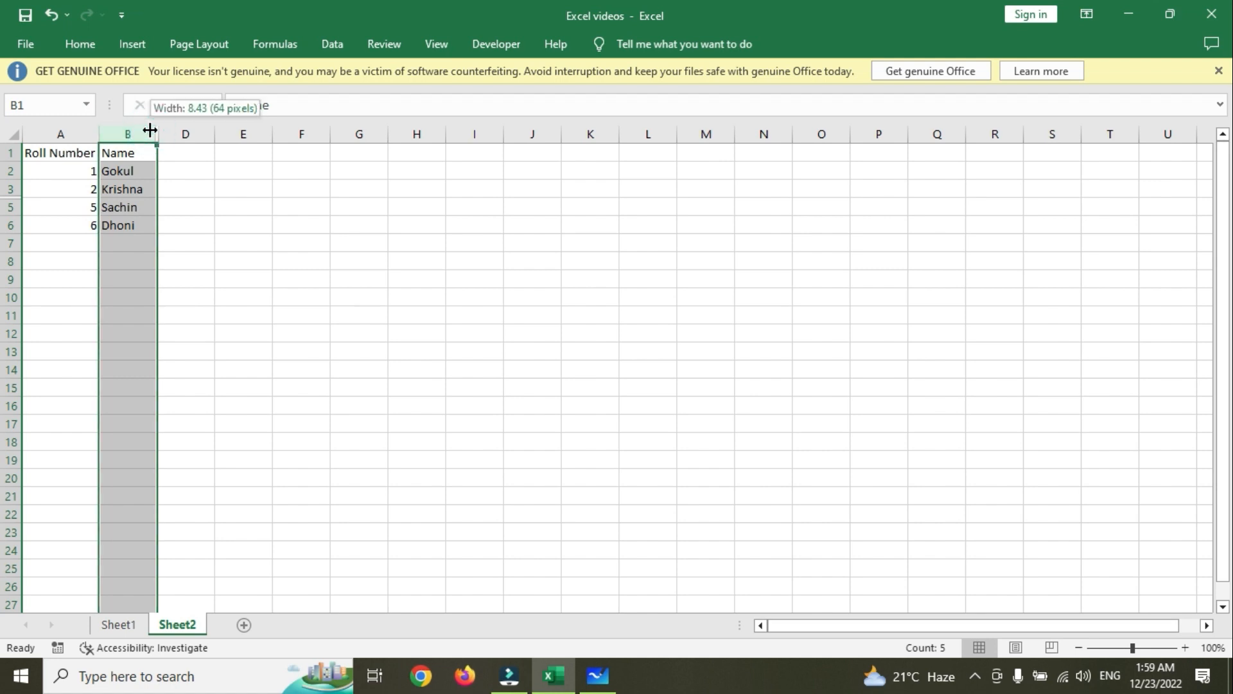
drag(139, 128, 179, 130)
right_click(179, 136)
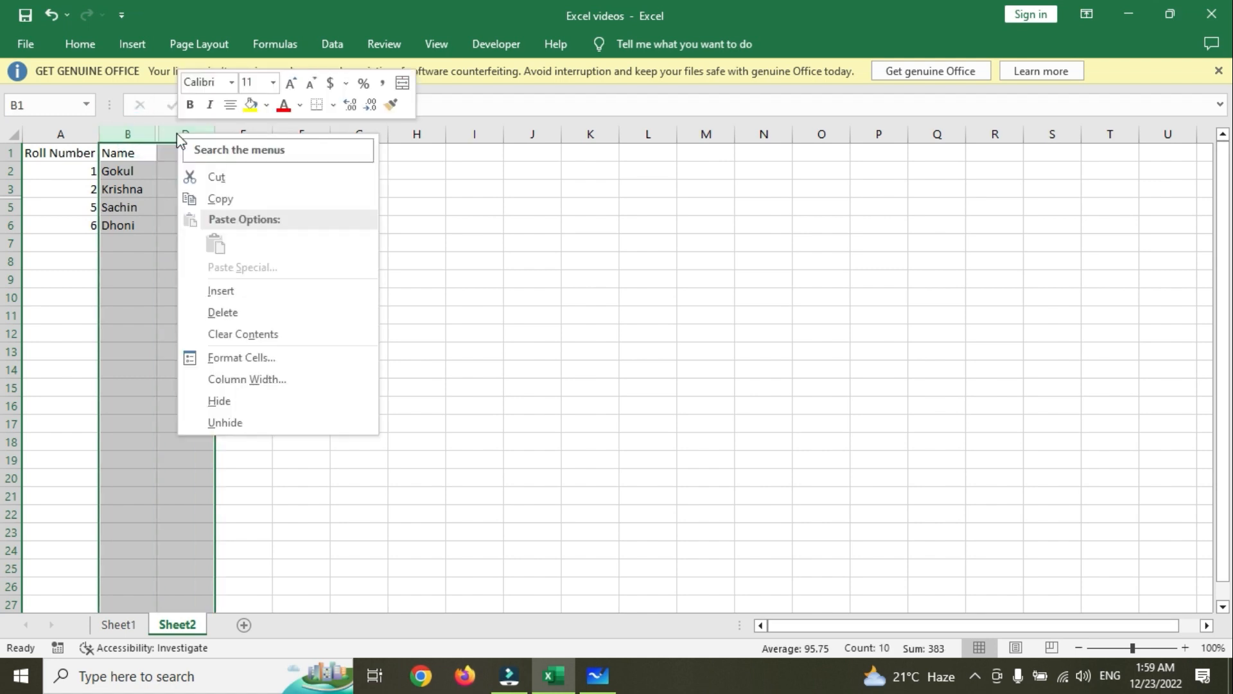
click(233, 429)
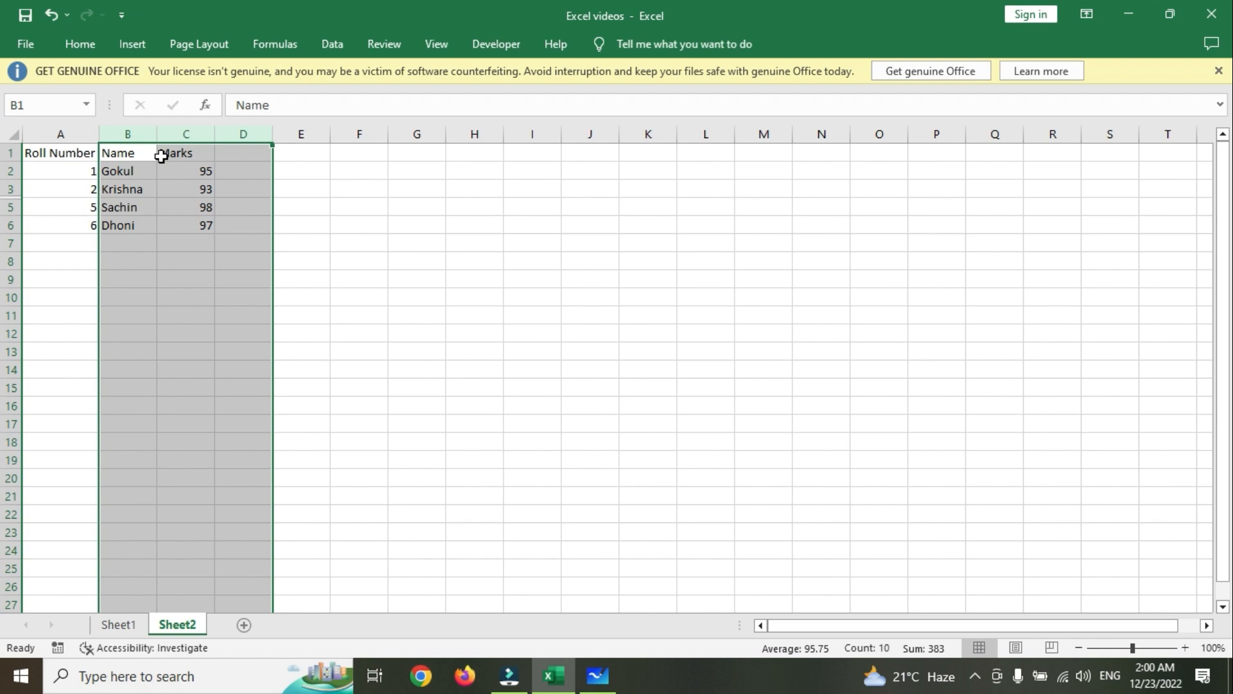
click(203, 221)
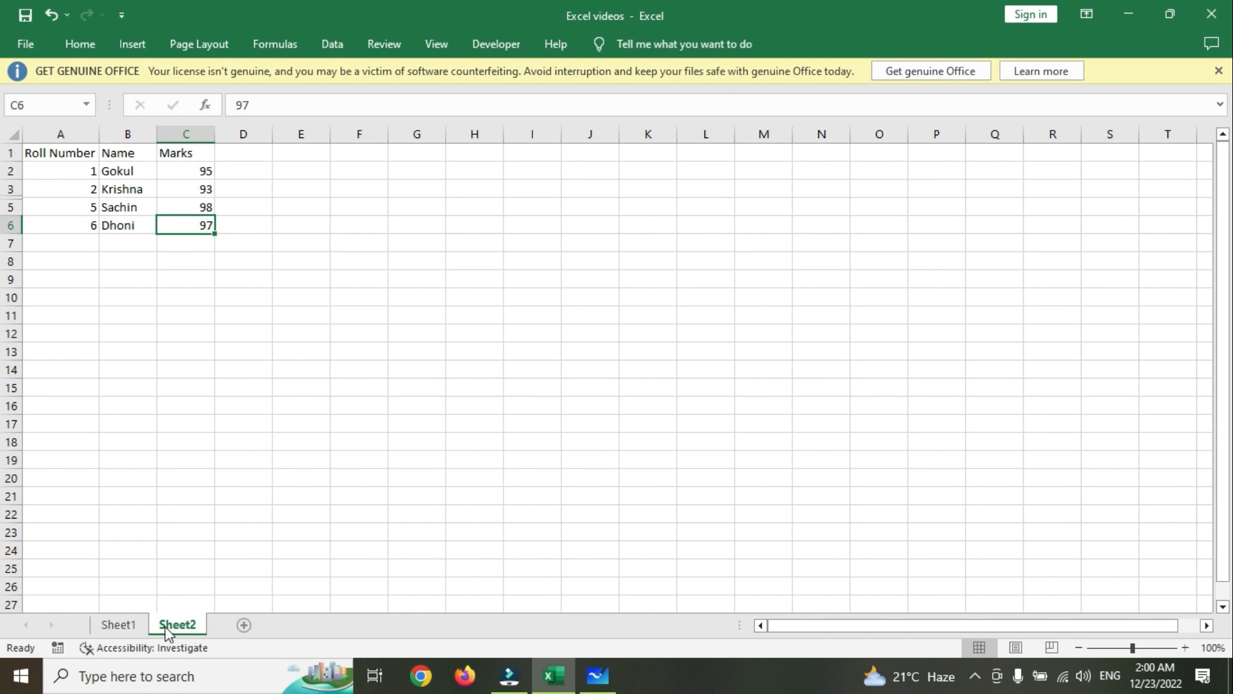
Permanently delete Sheet1 from the workbook and add two new blank worksheets after Sheet2
click(128, 625)
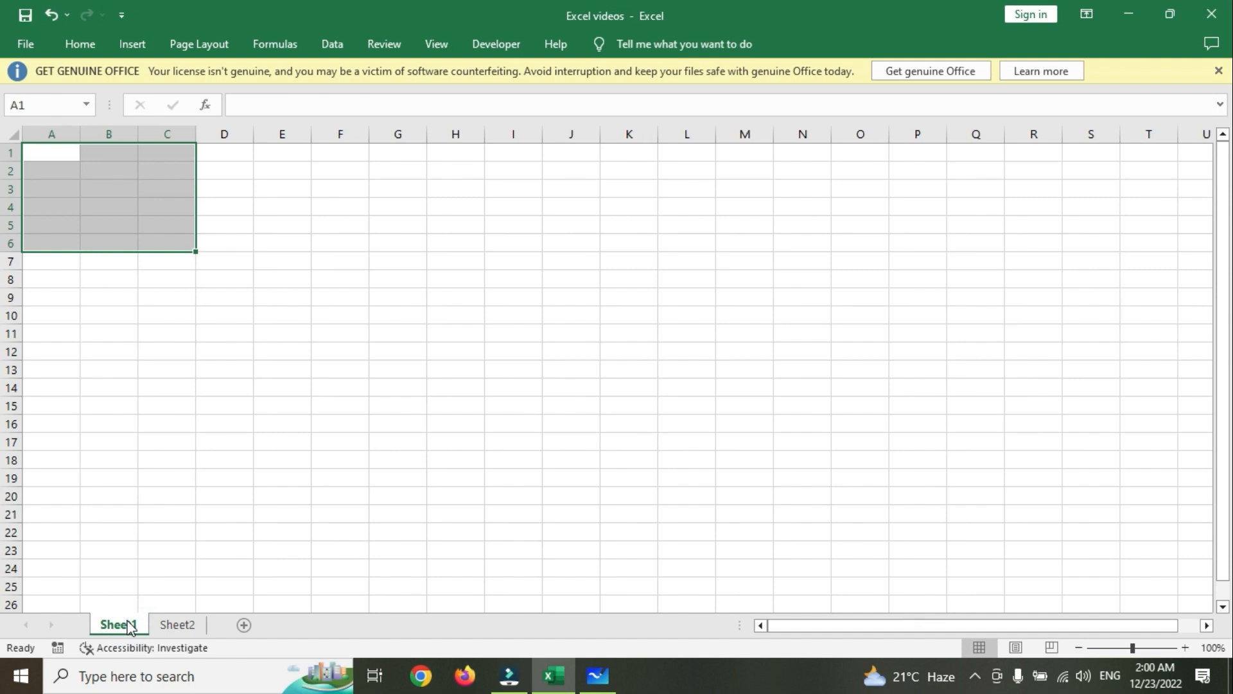
click(130, 626)
right_click(130, 627)
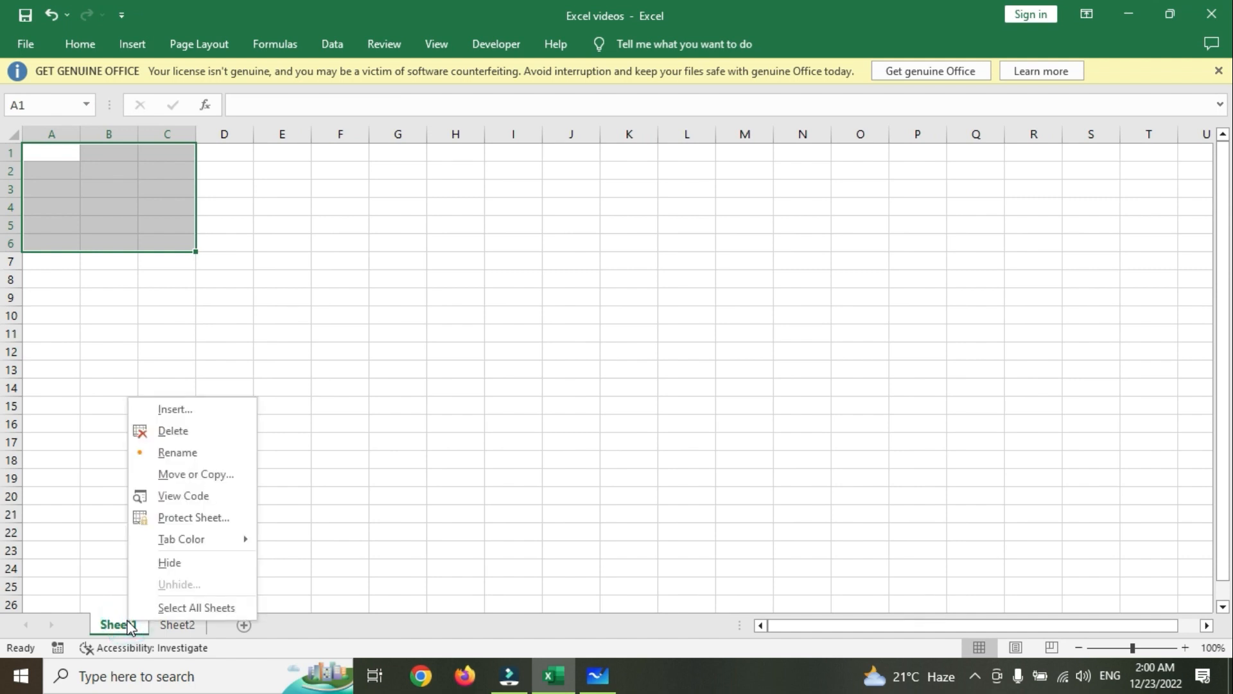
click(185, 439)
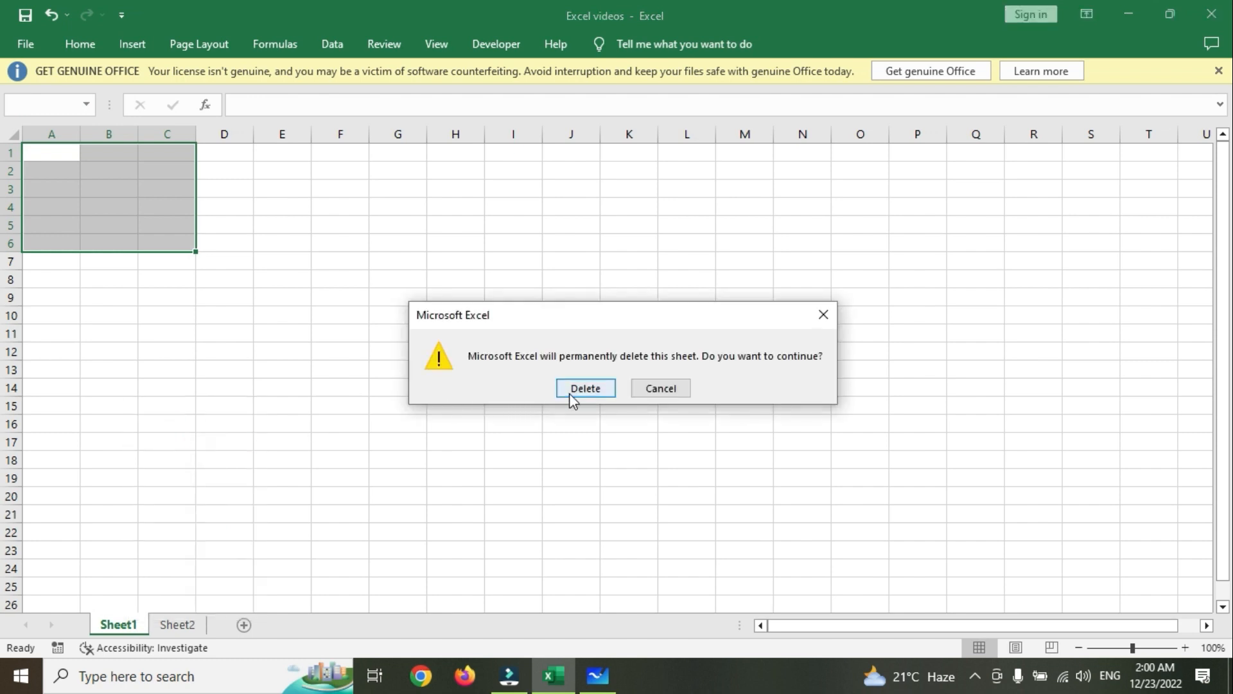
click(585, 388)
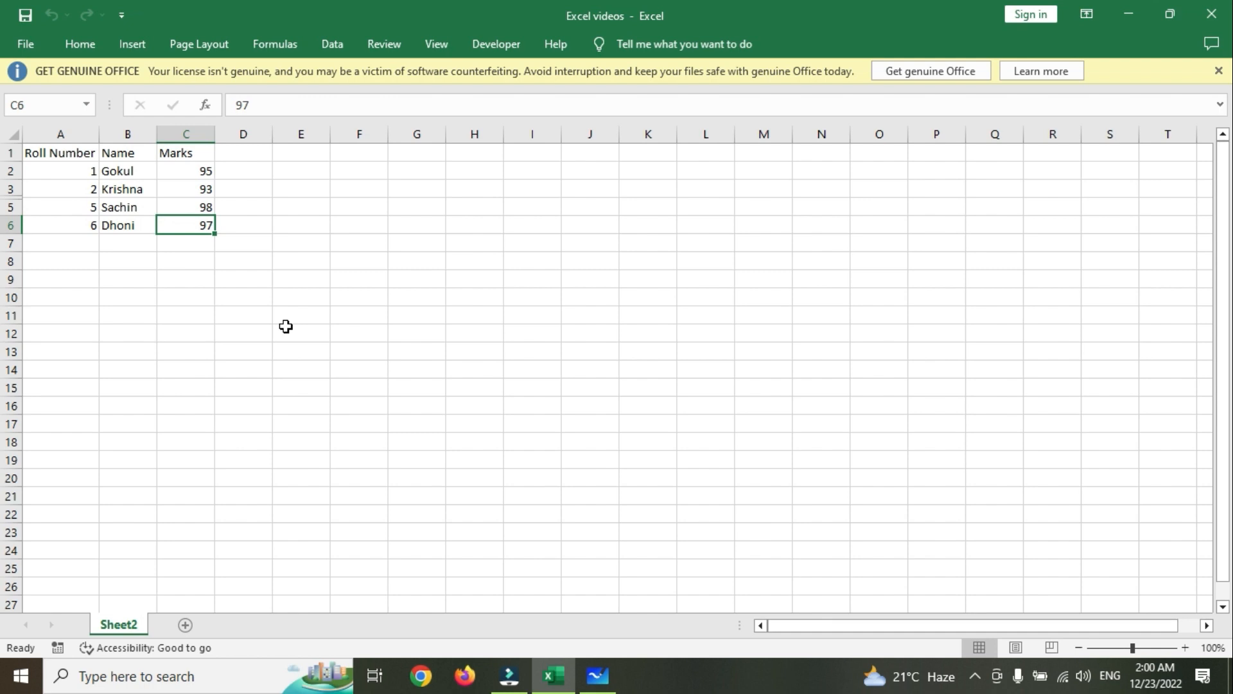
click(187, 624)
click(250, 626)
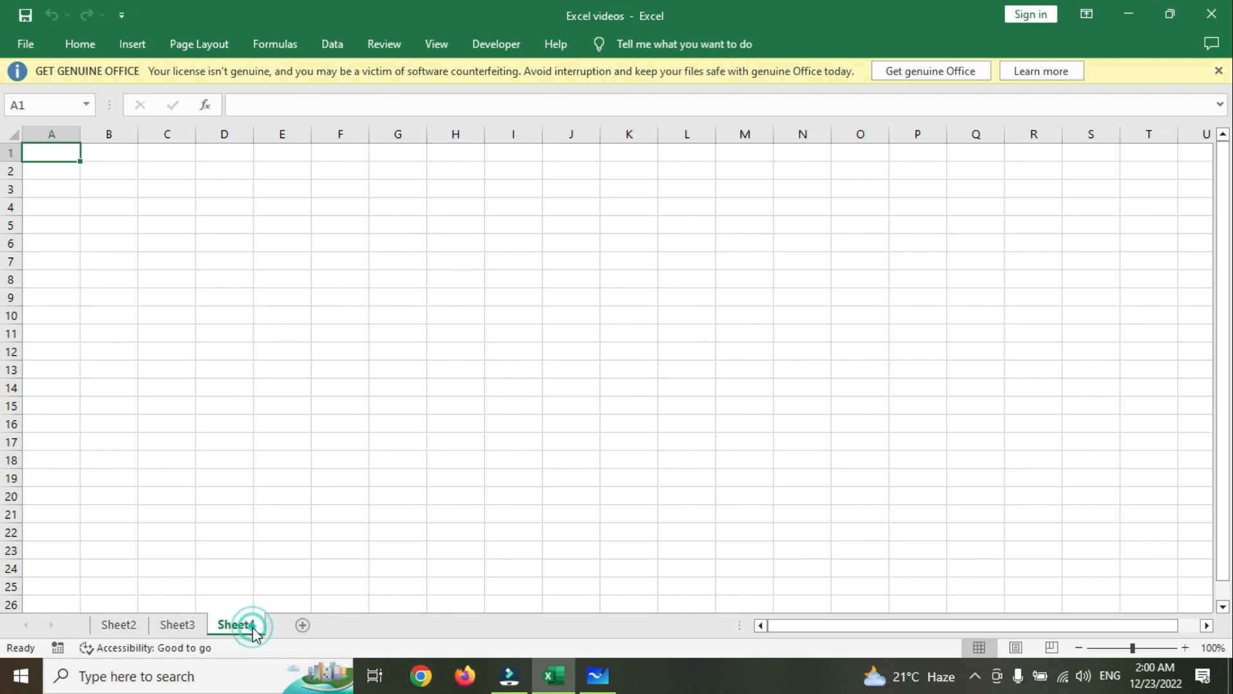
Copy the range A1:C3 from the marks table on Sheet2 and paste it at A1 on Sheet3
click(124, 629)
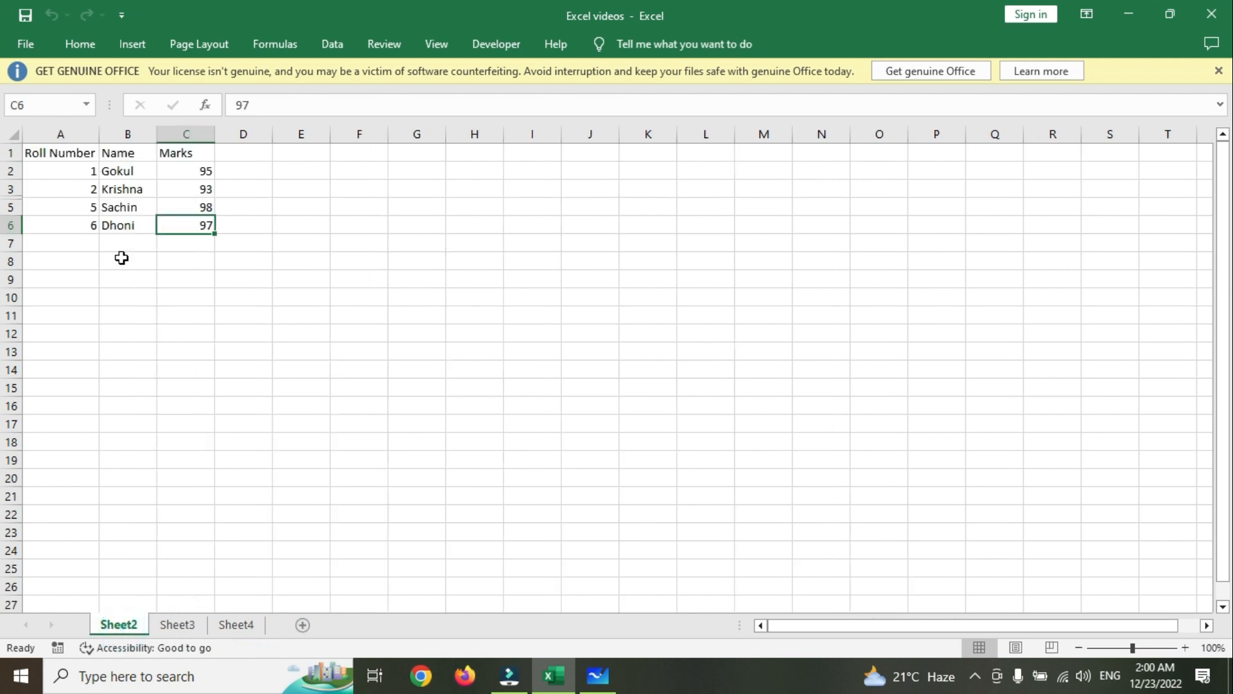
drag(85, 153, 204, 193)
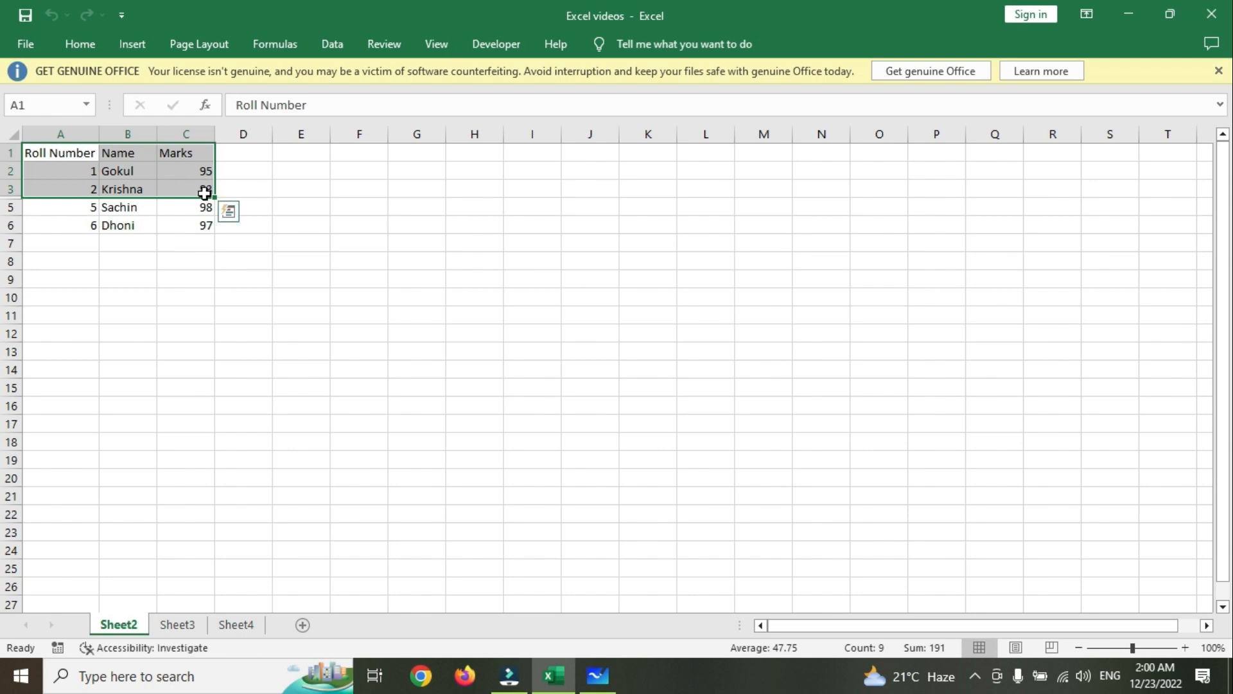
key(ctrl+c)
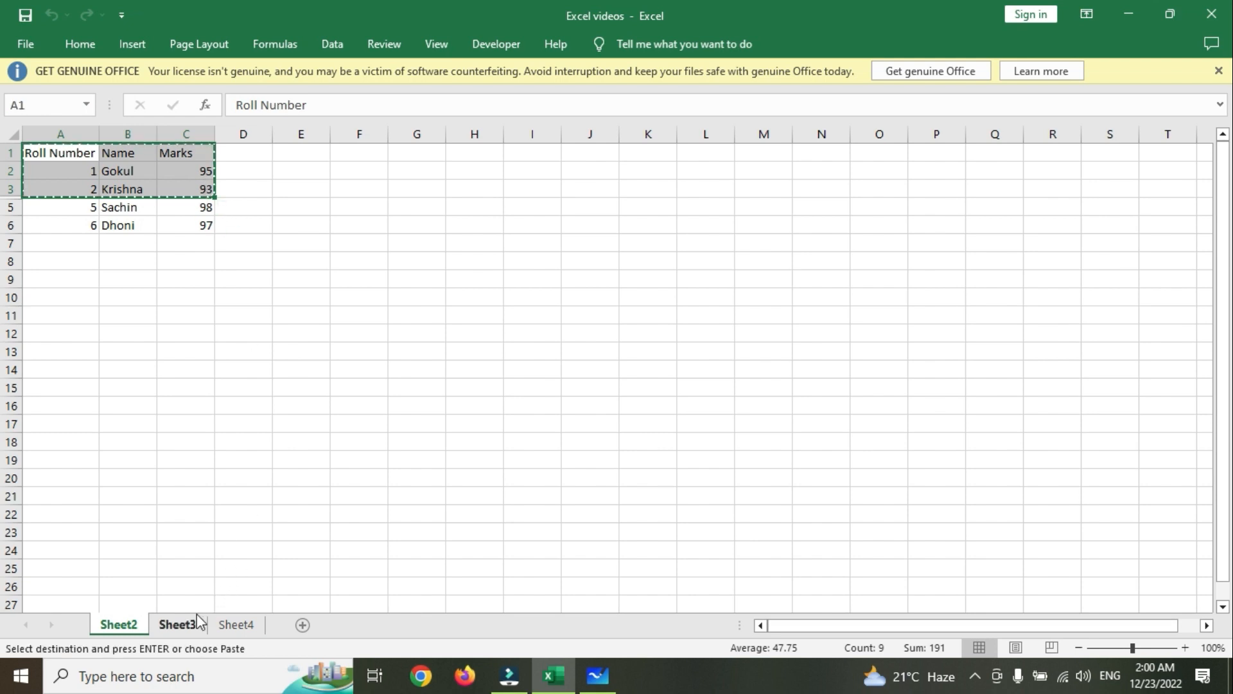
click(197, 618)
key(ctrl+v)
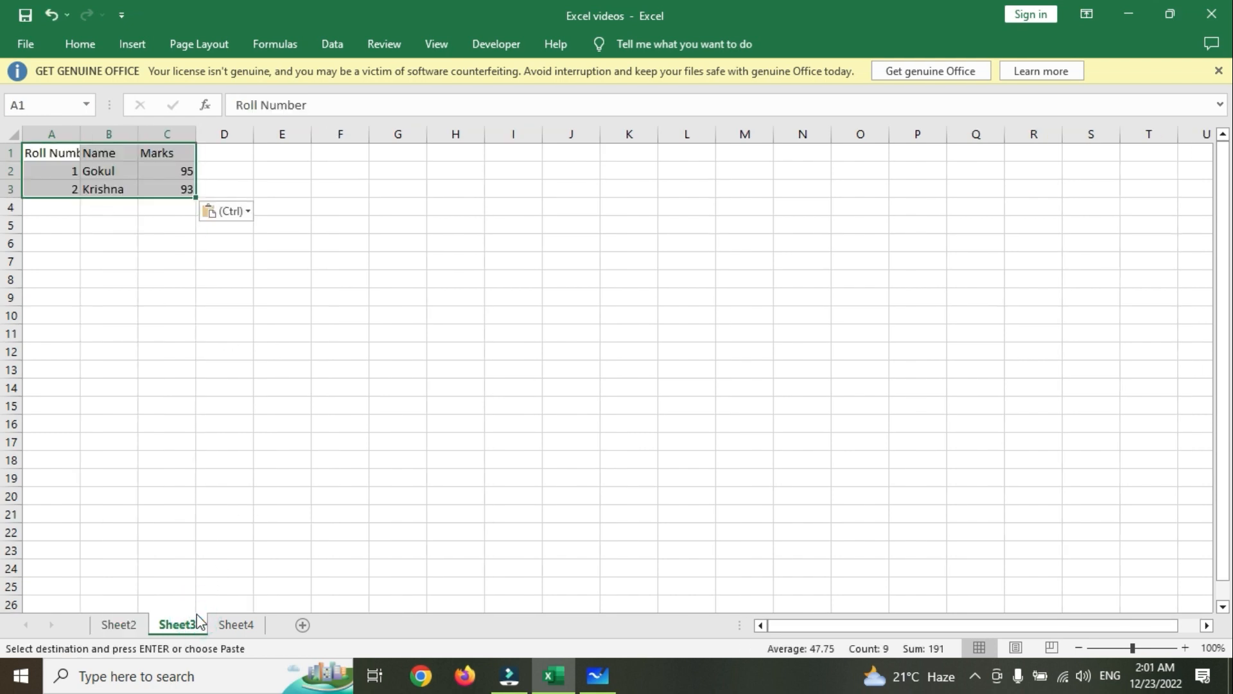
Move Sheet3 ahead of Sheet2 in the worksheet order
click(199, 601)
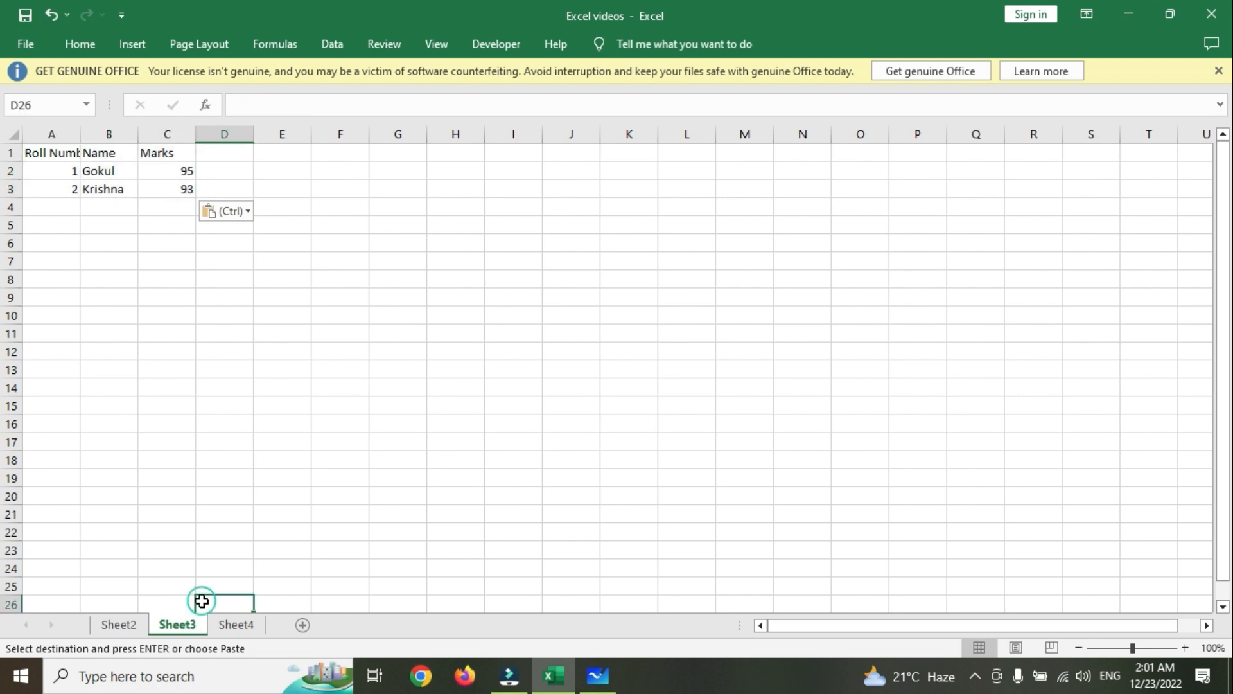
click(172, 631)
mouse_move(172, 631)
mouse_down()
mouse_move(111, 613)
mouse_move(93, 626)
mouse_up()
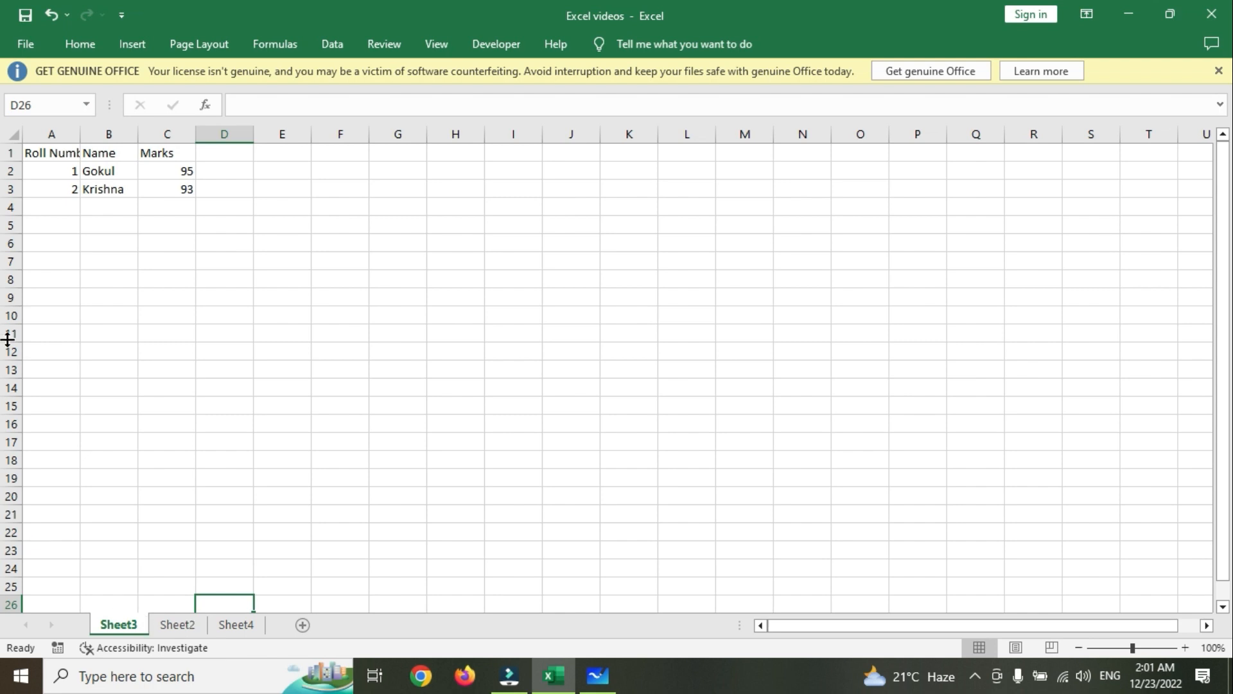
Step through the worksheets in order from Sheet3 to Sheet2 and on to Sheet4
click(103, 175)
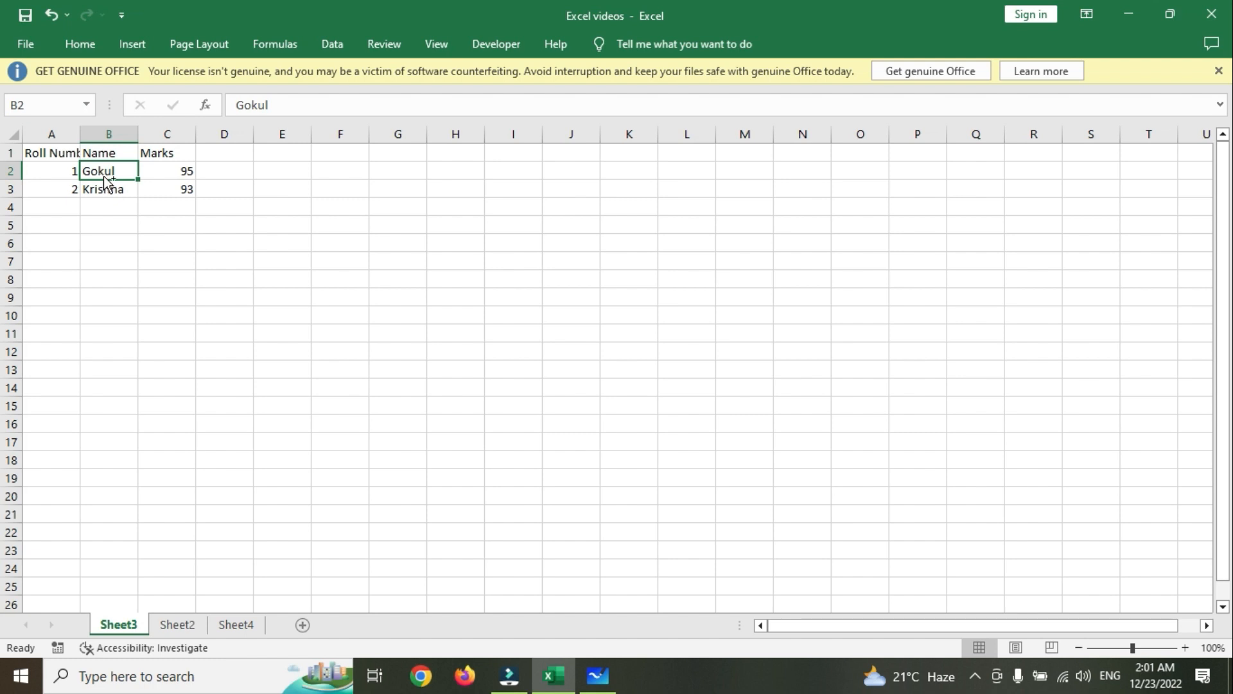
key(ctrl+Page_Down)
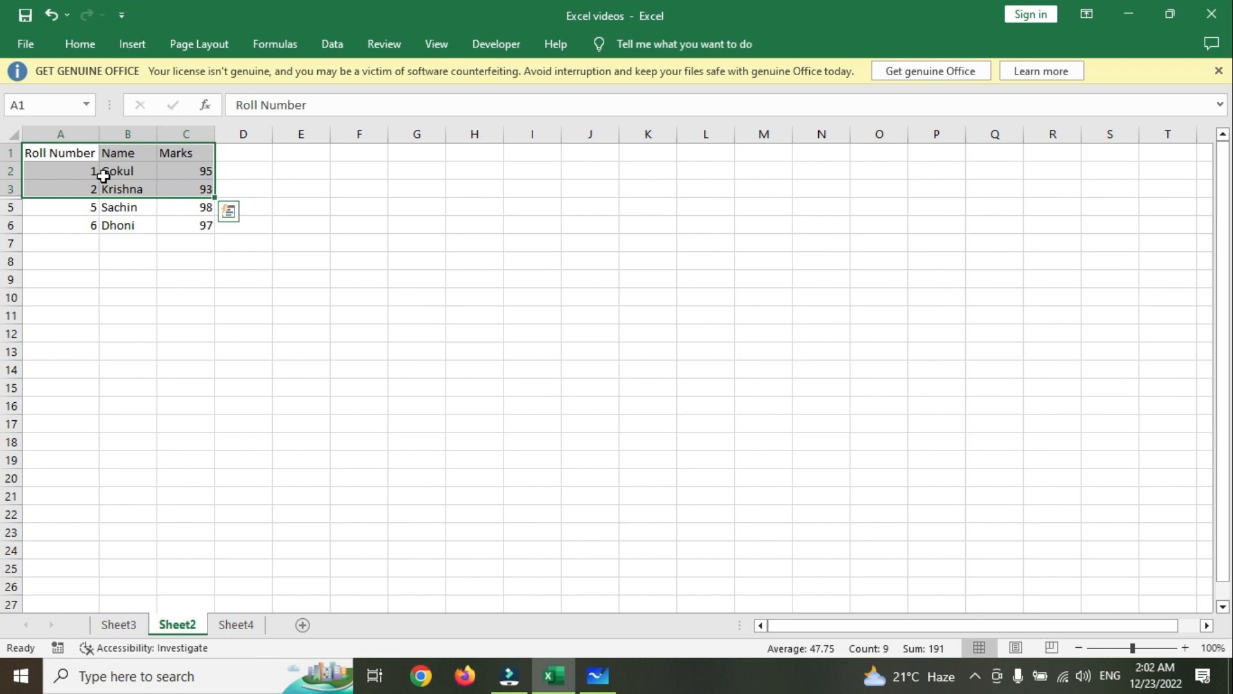
key(ctrl+Page_Down)
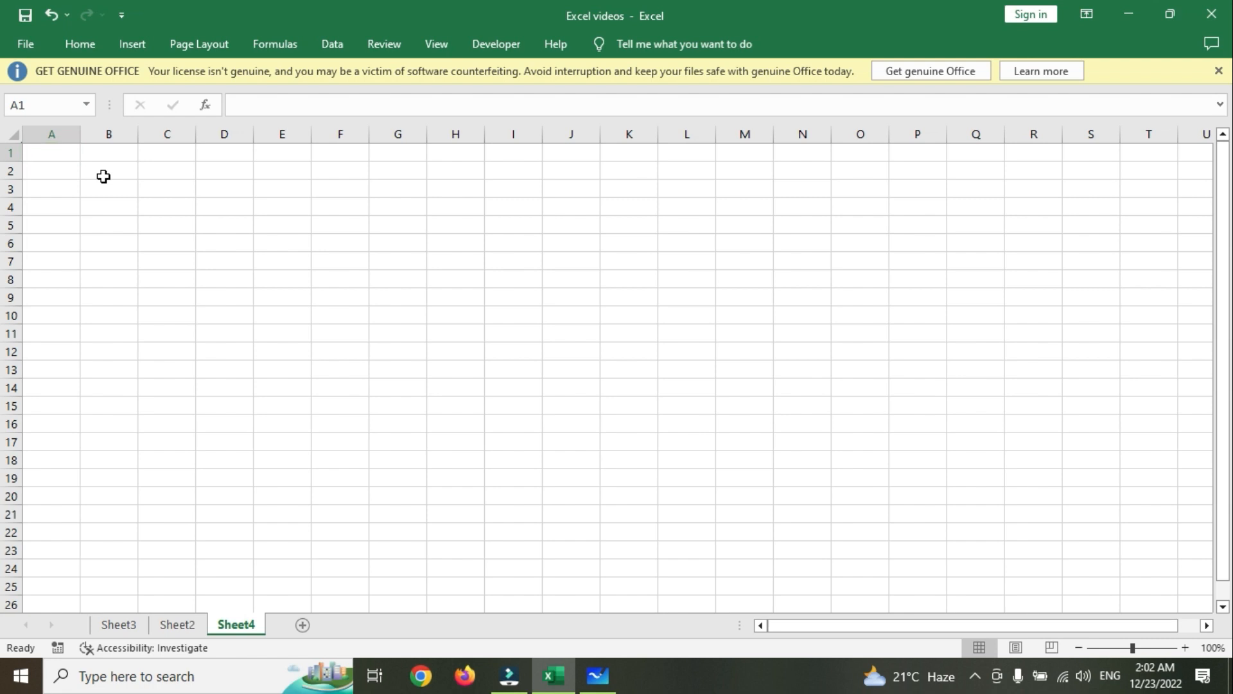
Step back through the worksheets from Sheet4 to Sheet3, forward to Sheet4 again, and back through Sheet2 to Sheet3
key(ctrl+Page_Up)
key(ctrl+Page_Up)
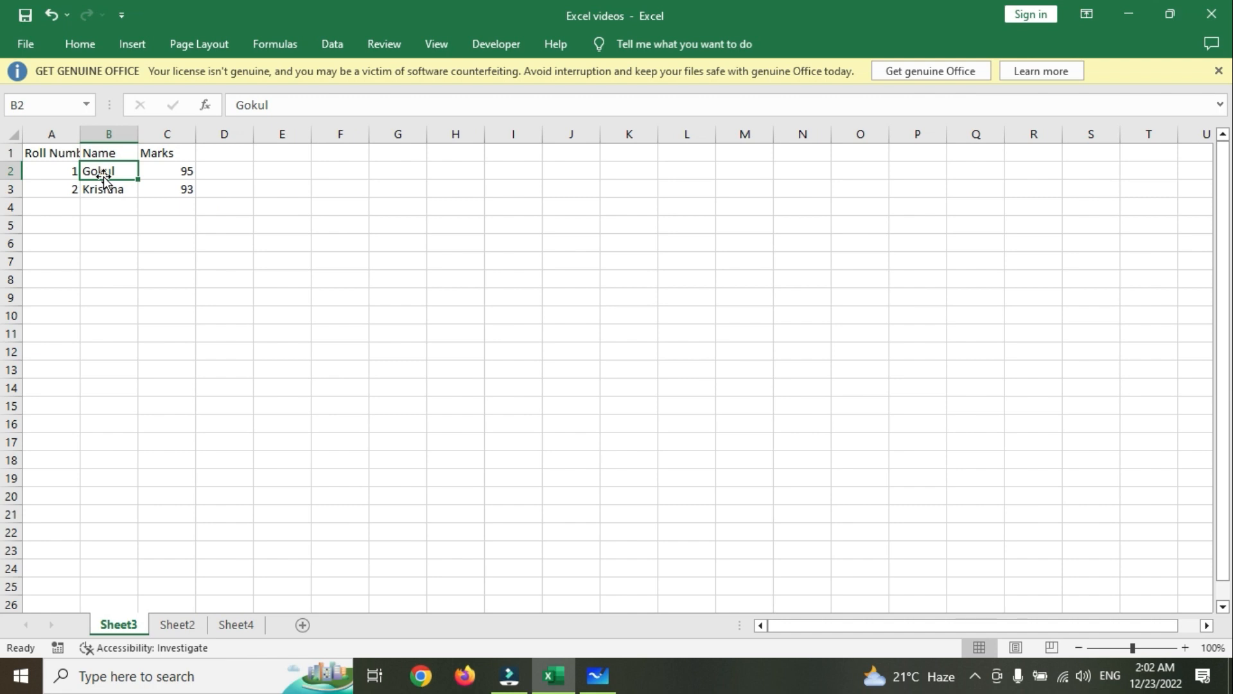
key(ctrl+Page_Down)
key(ctrl+Page_Down)
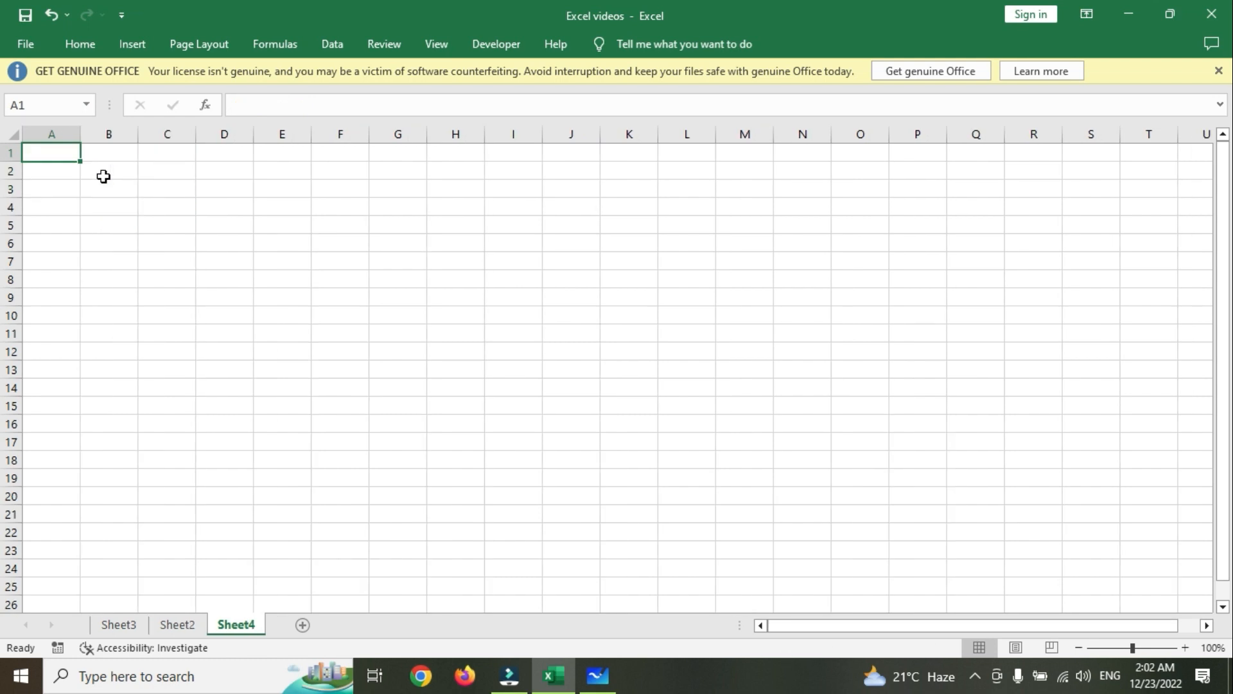
key(ctrl+Page_Up)
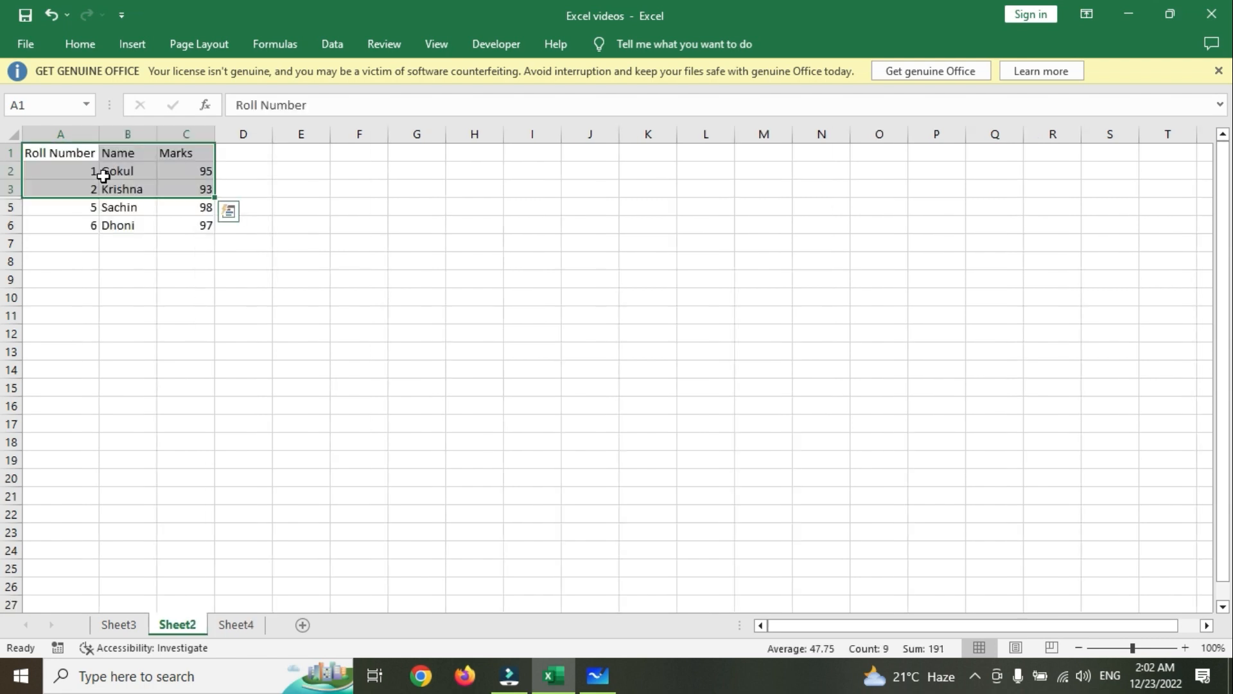
key(ctrl+Page_Up)
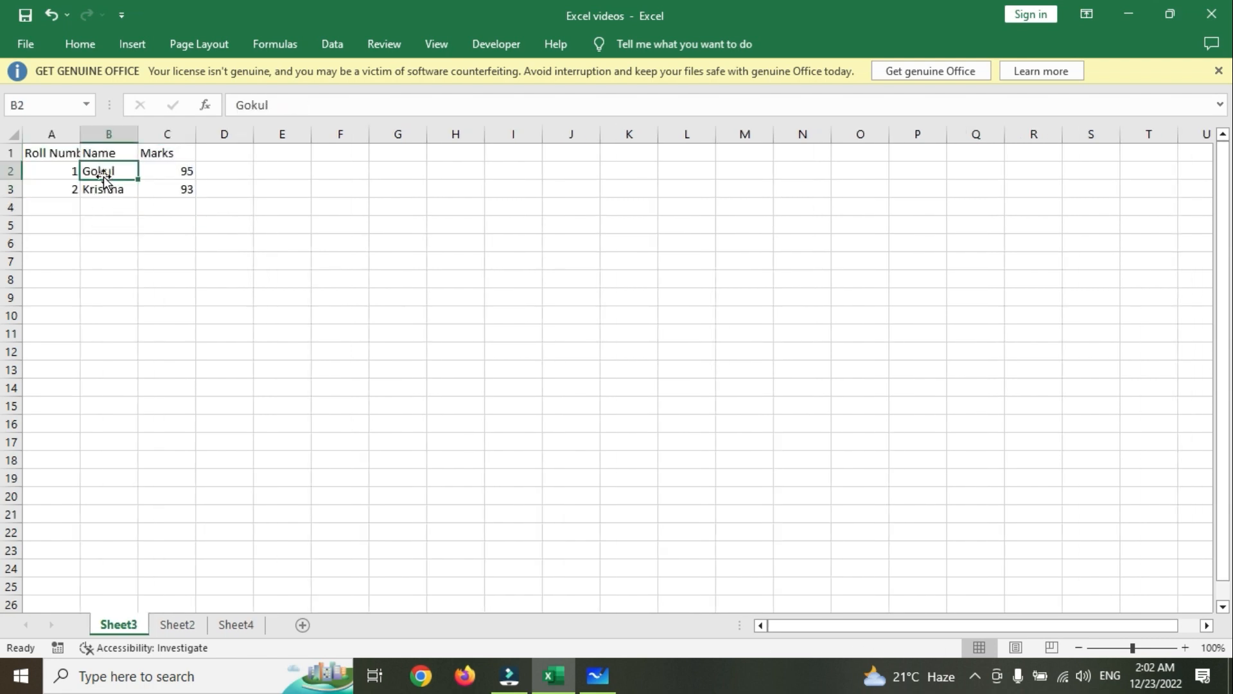
On Sheet3, select the empty cell I13, jump to the sheet's first cell A1, and jump to the last used cell C3
click(493, 366)
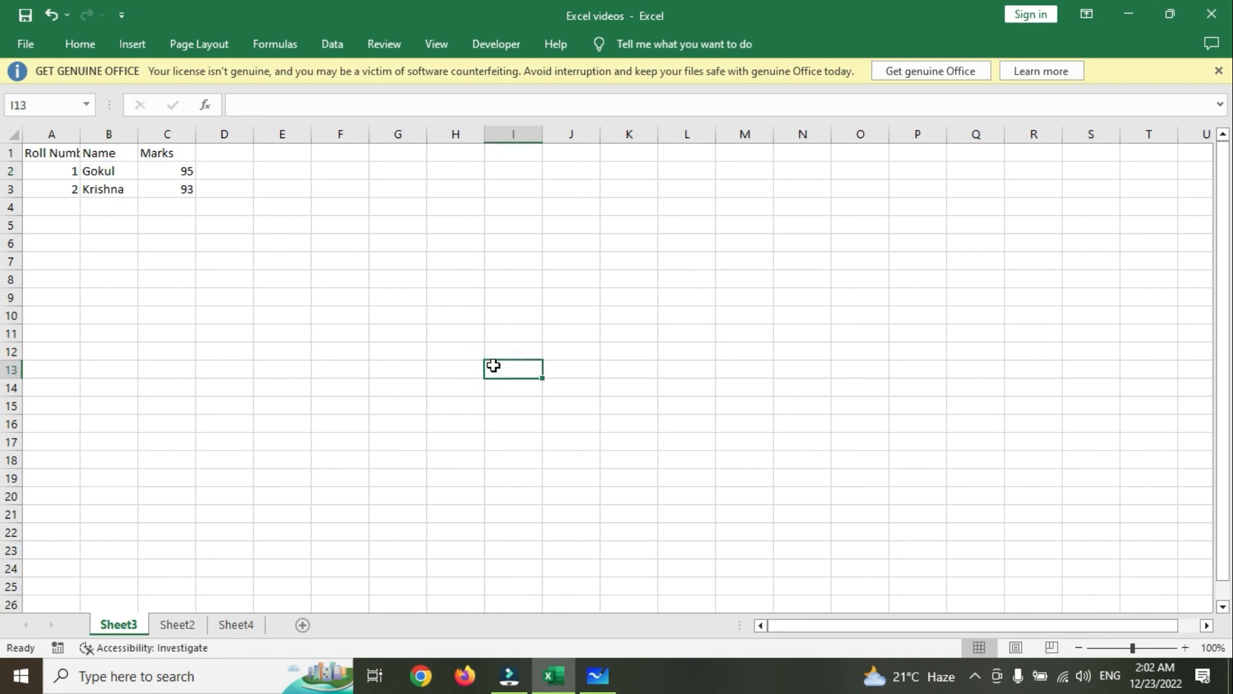
key(ctrl+Home)
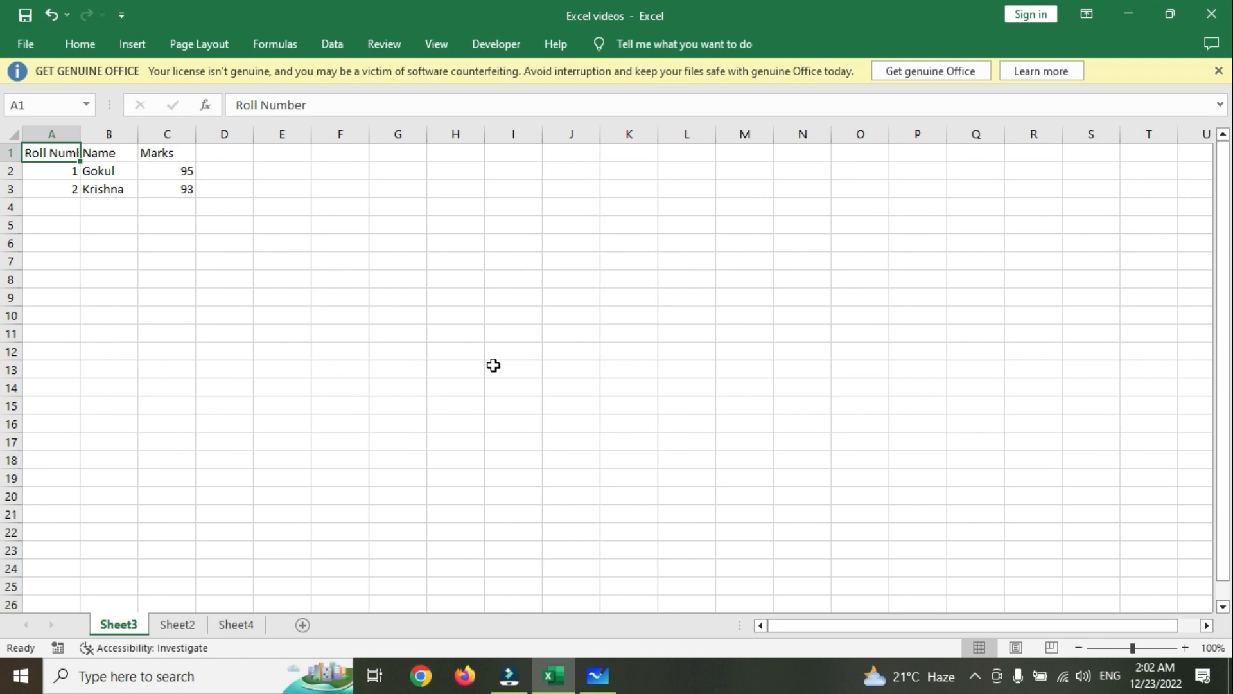
key(ctrl+End)
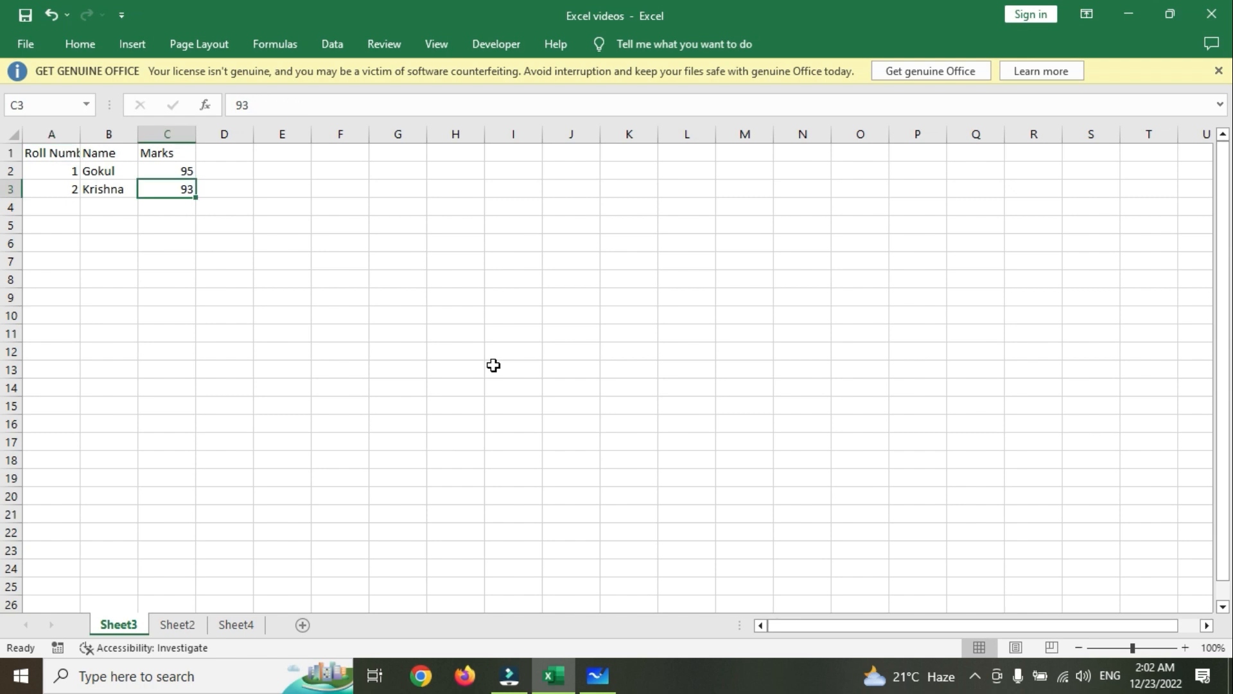